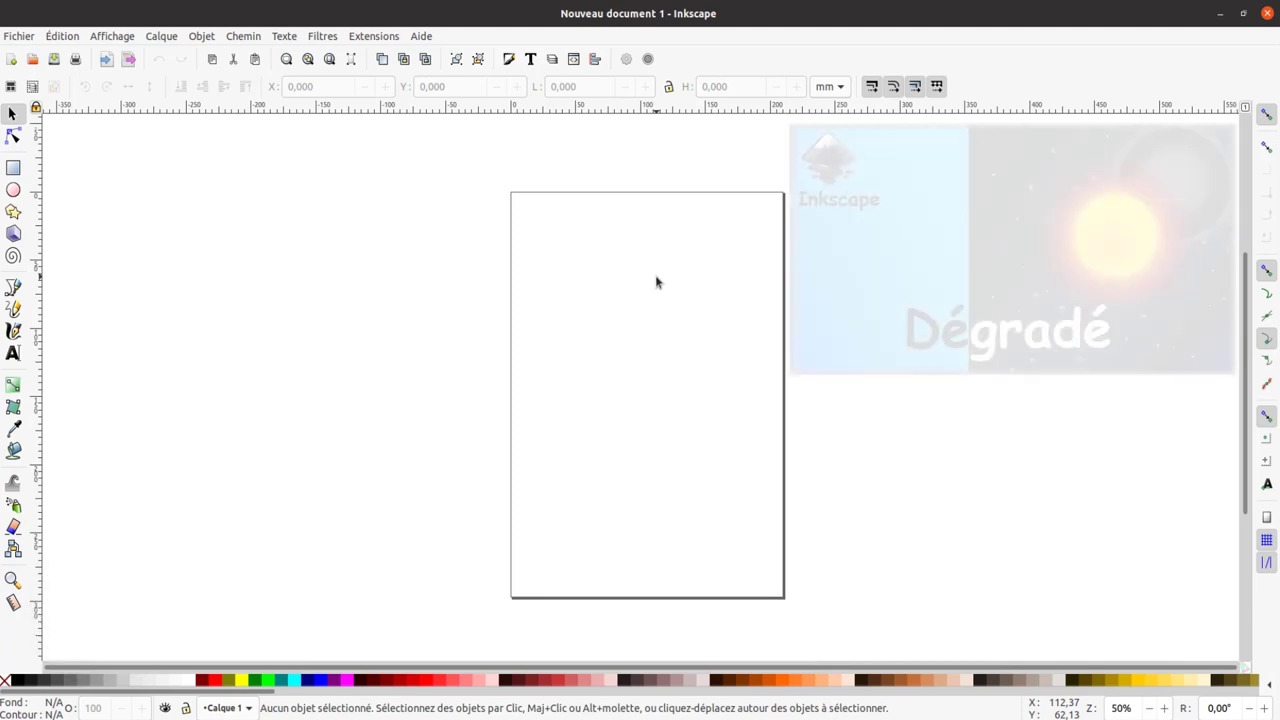
Draw a blue rectangle and add a diagonal linear gradient fading from blue to transparent.
left_click(13, 168)
left_click_drag(547, 289, 729, 389)
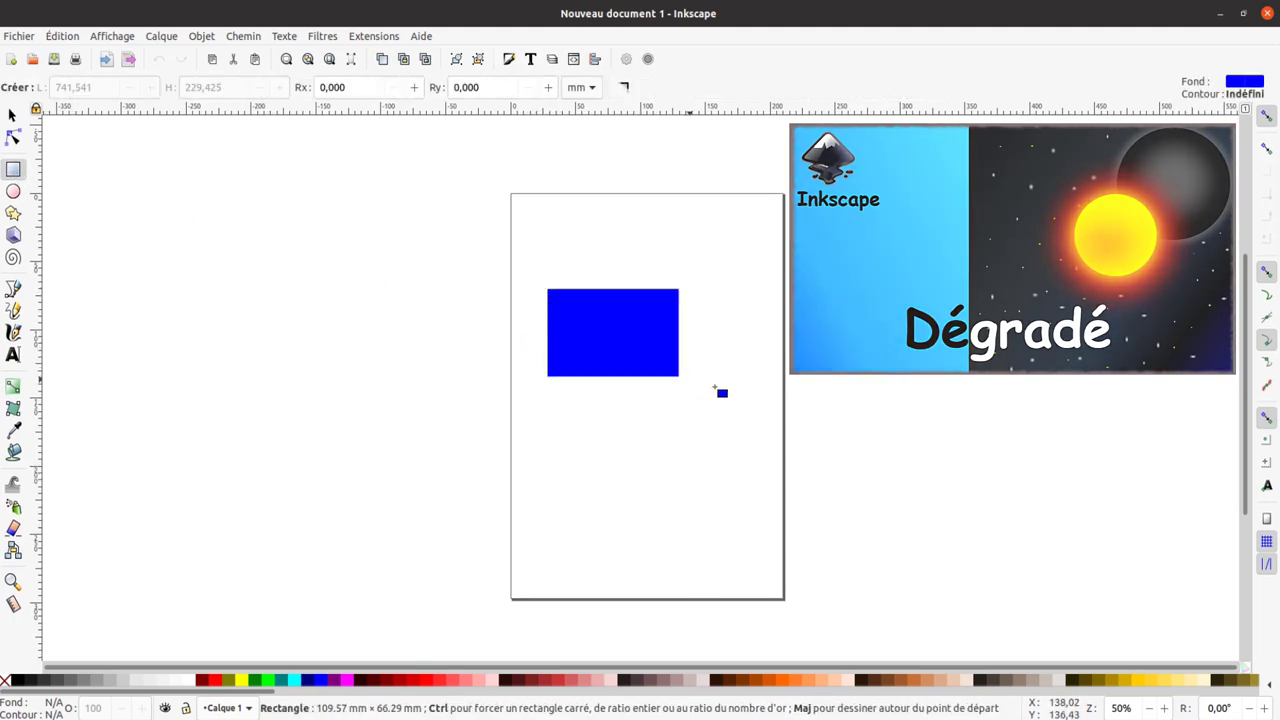
left_click(13, 387)
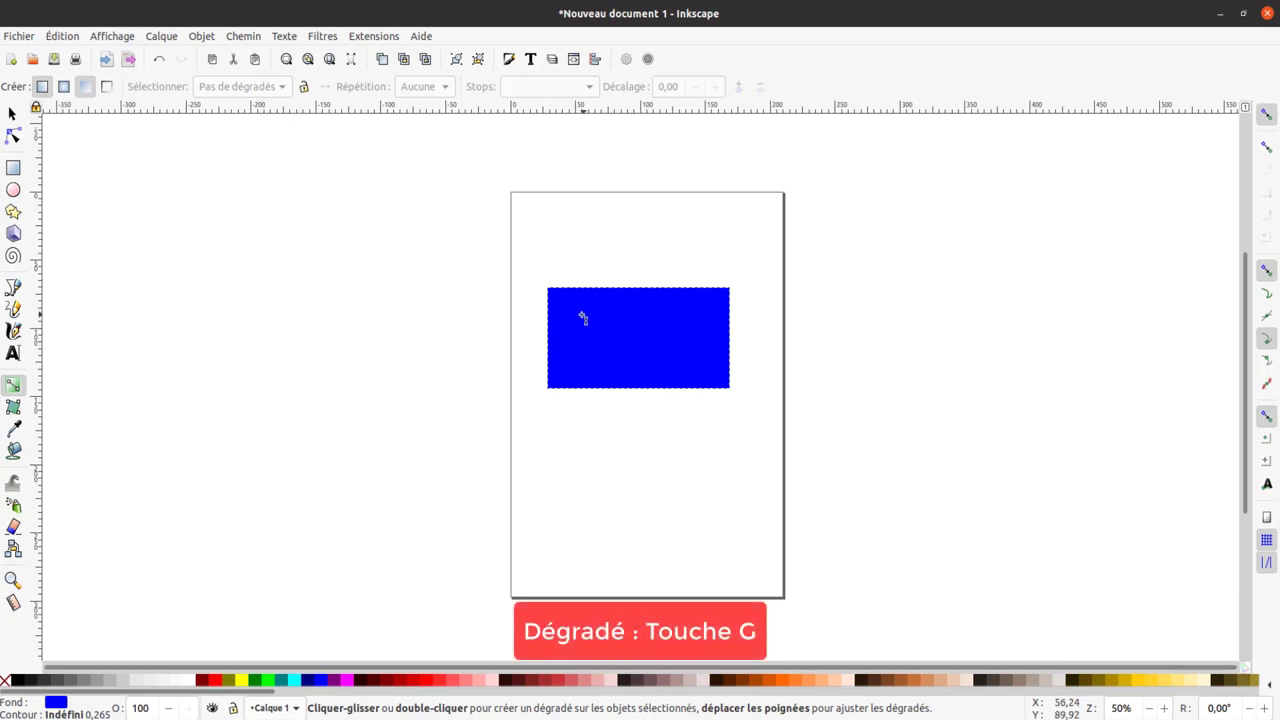
left_click_drag(583, 318, 706, 378)
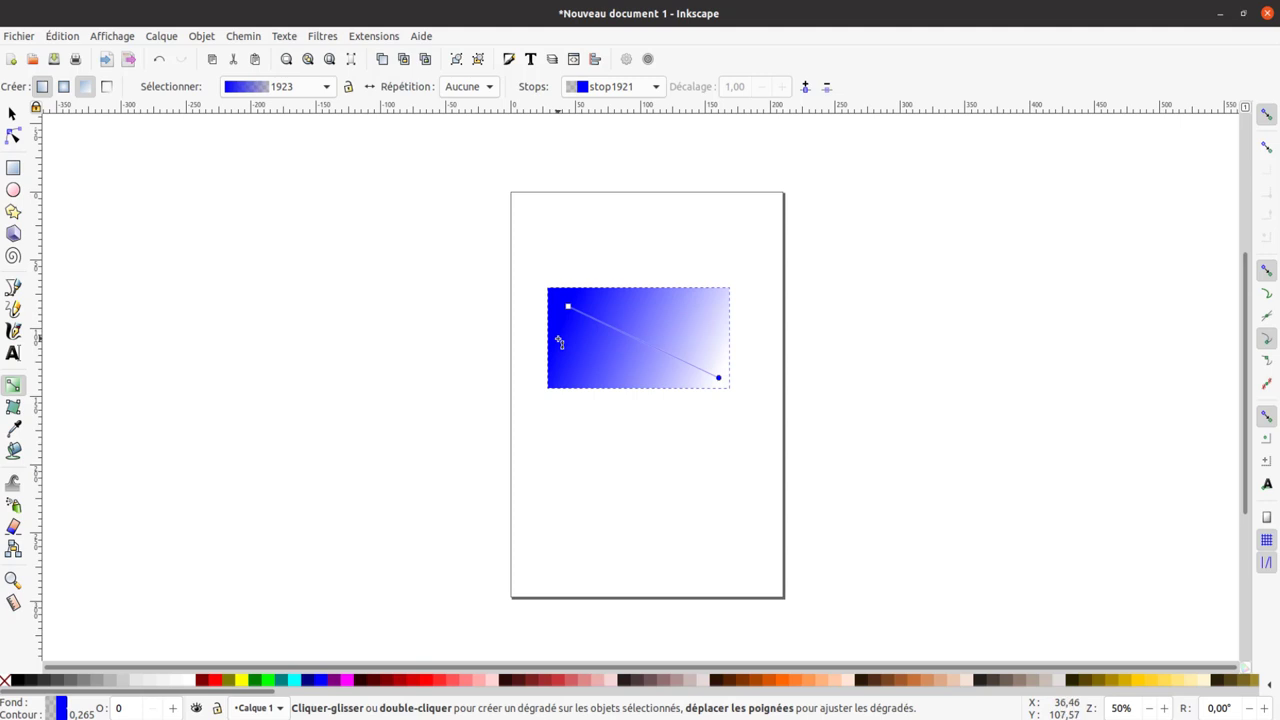
Delete the gradient rectangle and draw a larger blue rectangle in its place.
key("s")
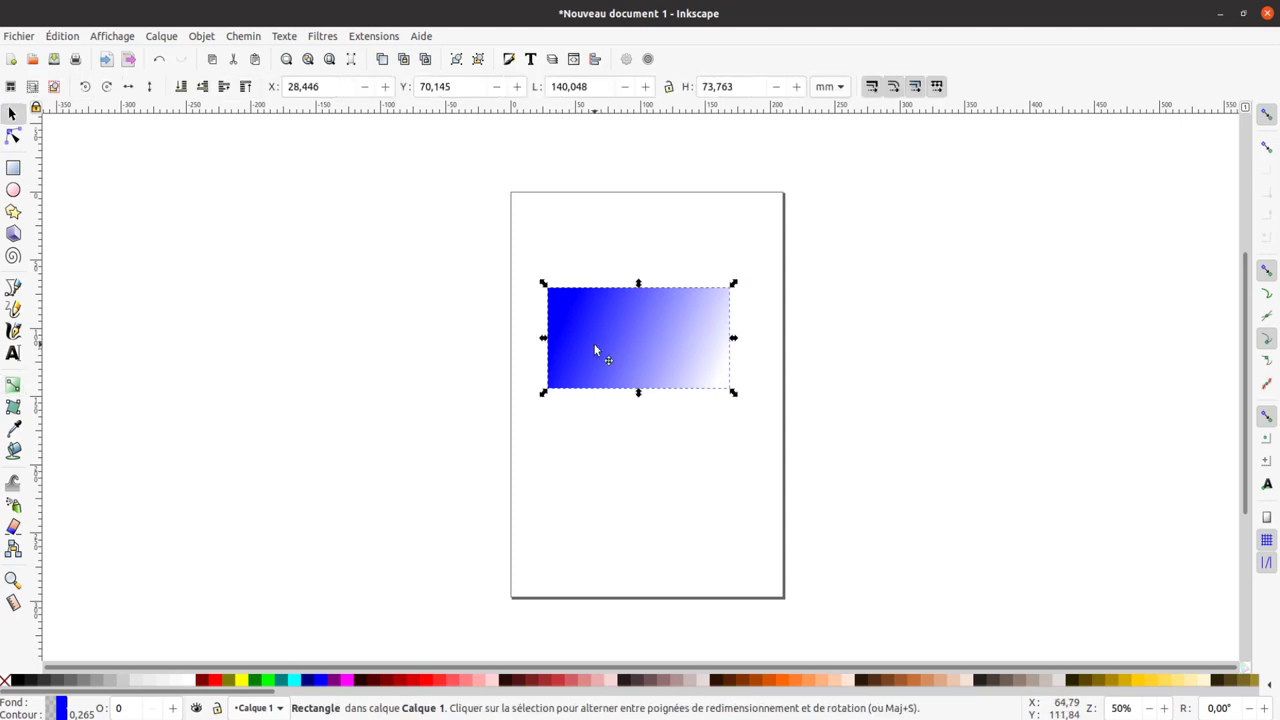
key("Delete")
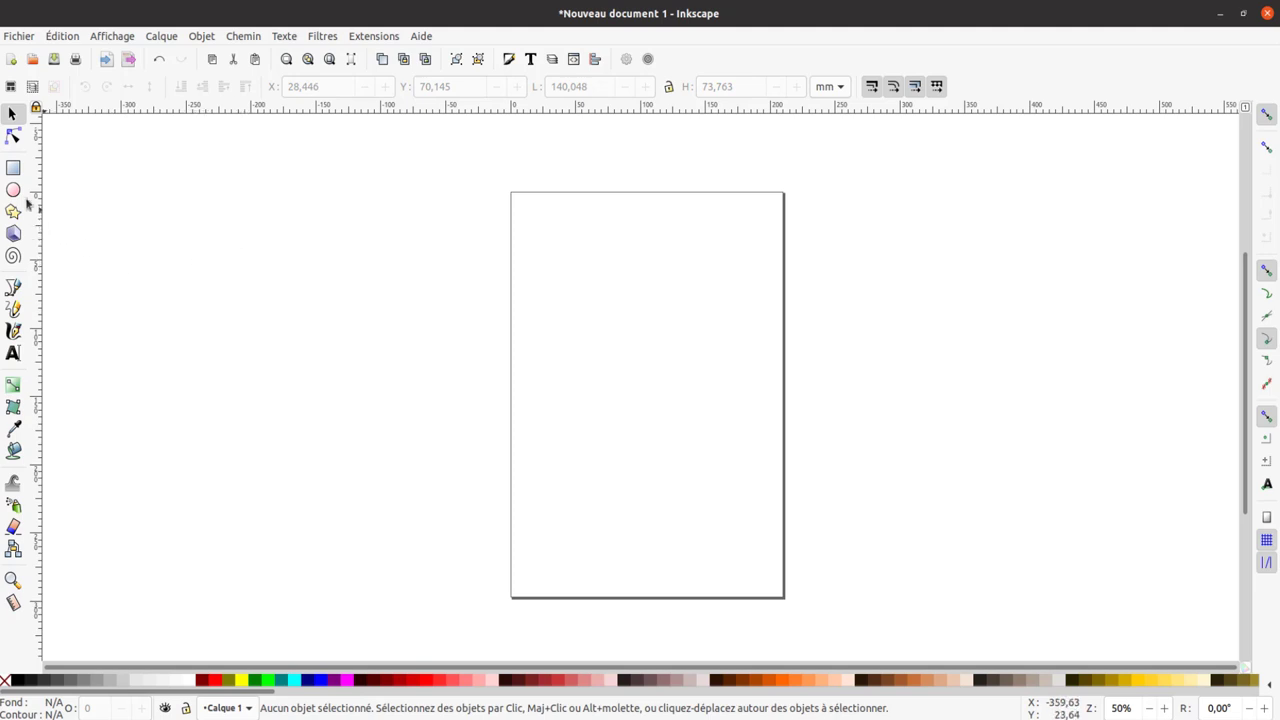
left_click(13, 167)
left_click_drag(532, 268, 755, 410)
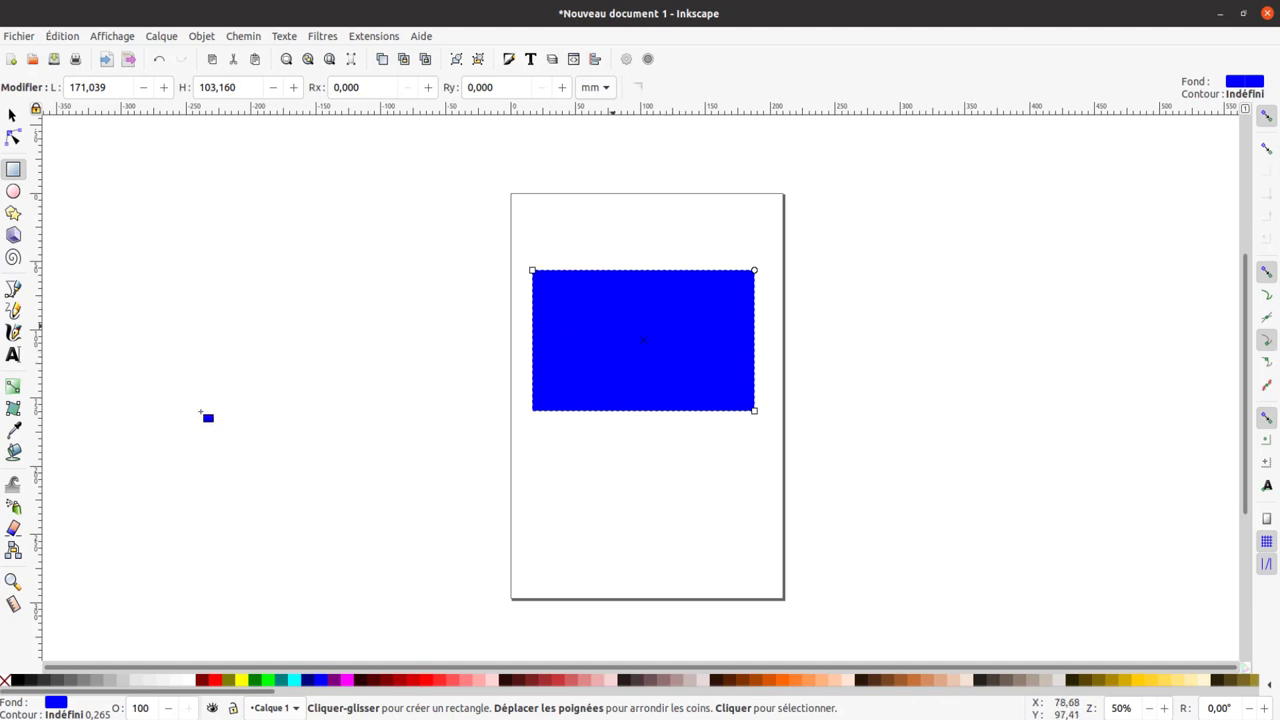
Apply a 4×4 mesh gradient to the rectangle, trying conical type before reverting to normal.
left_click(13, 410)
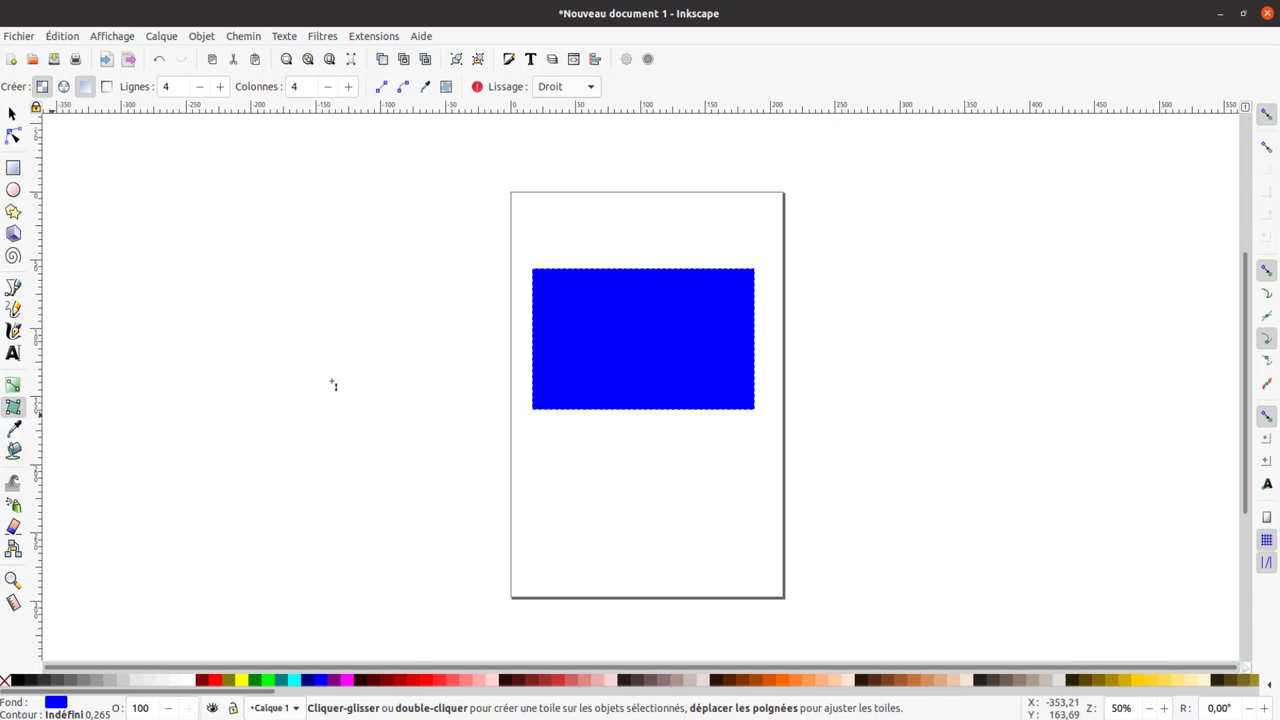
double_click(609, 336)
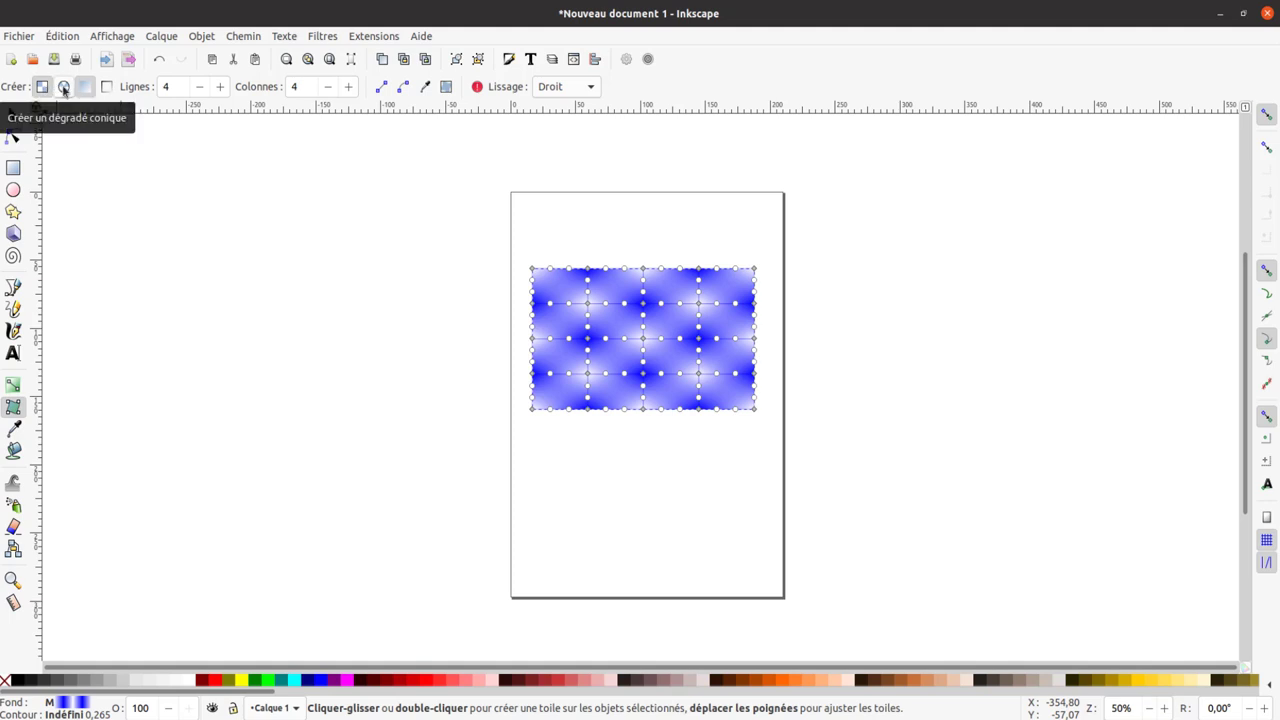
left_click(64, 88)
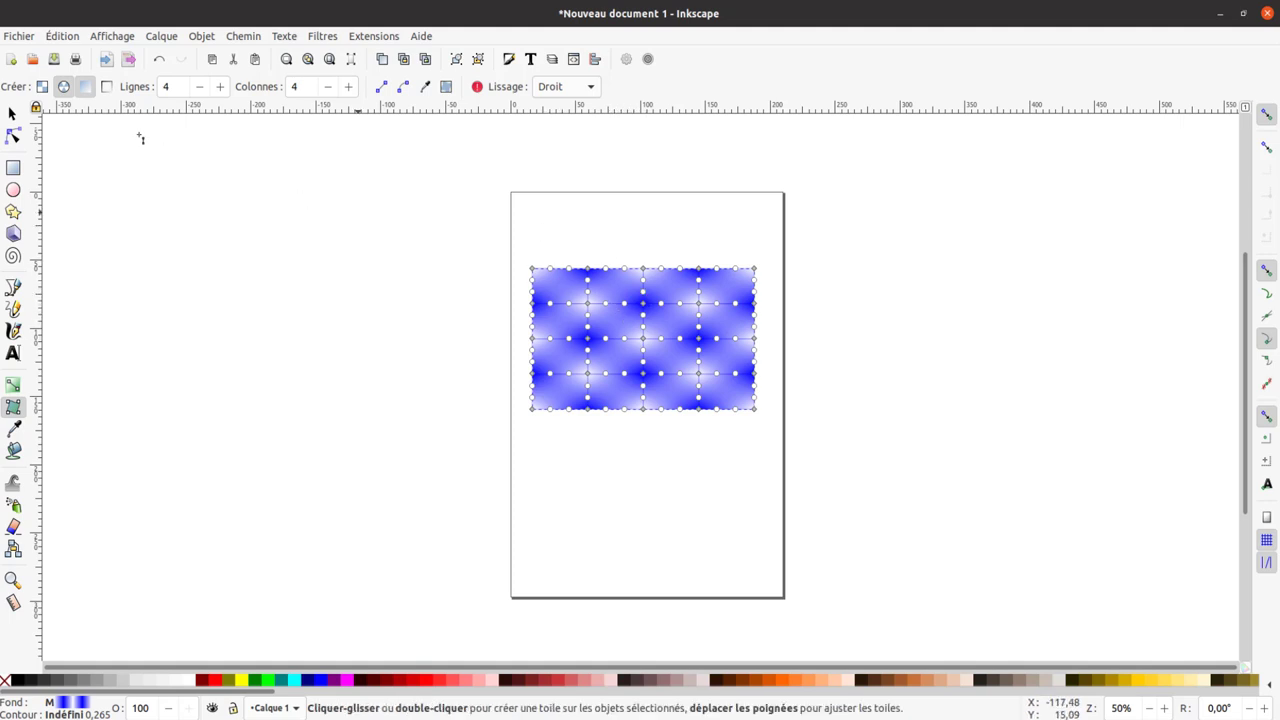
left_click(42, 87)
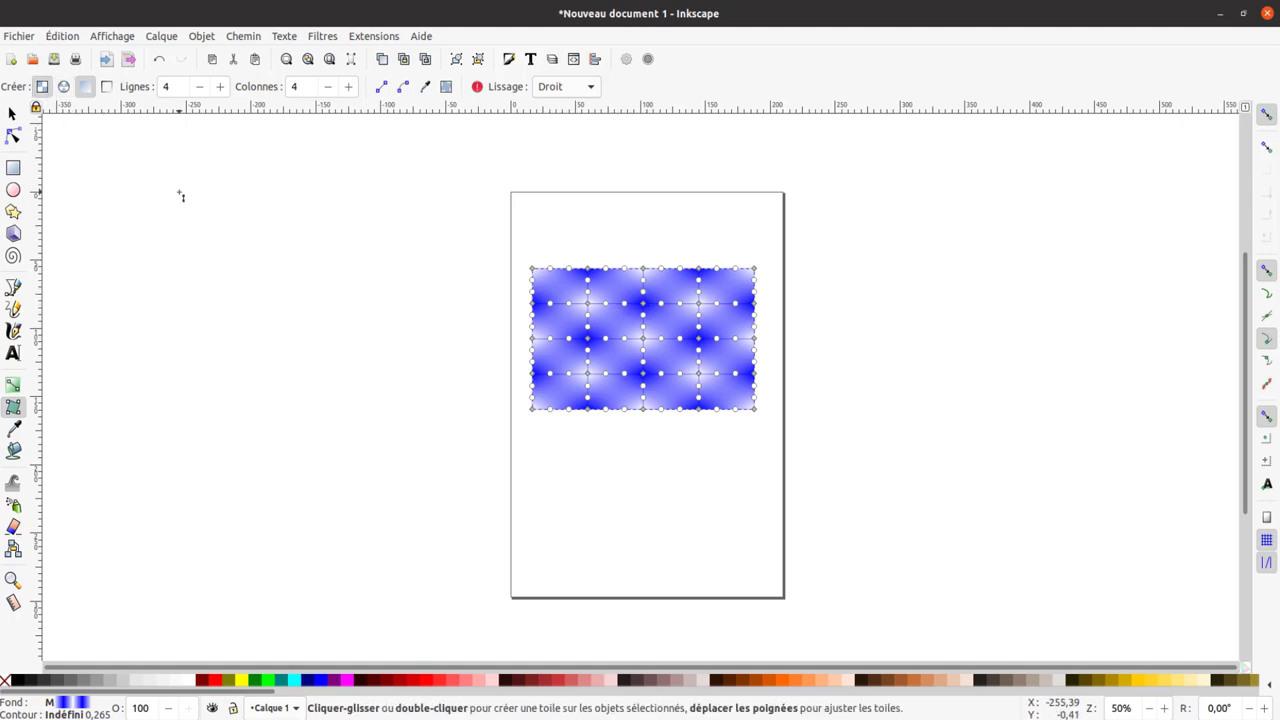
Delete the mesh rectangle and draw a new blue rectangle.
key("s")
key("Delete")
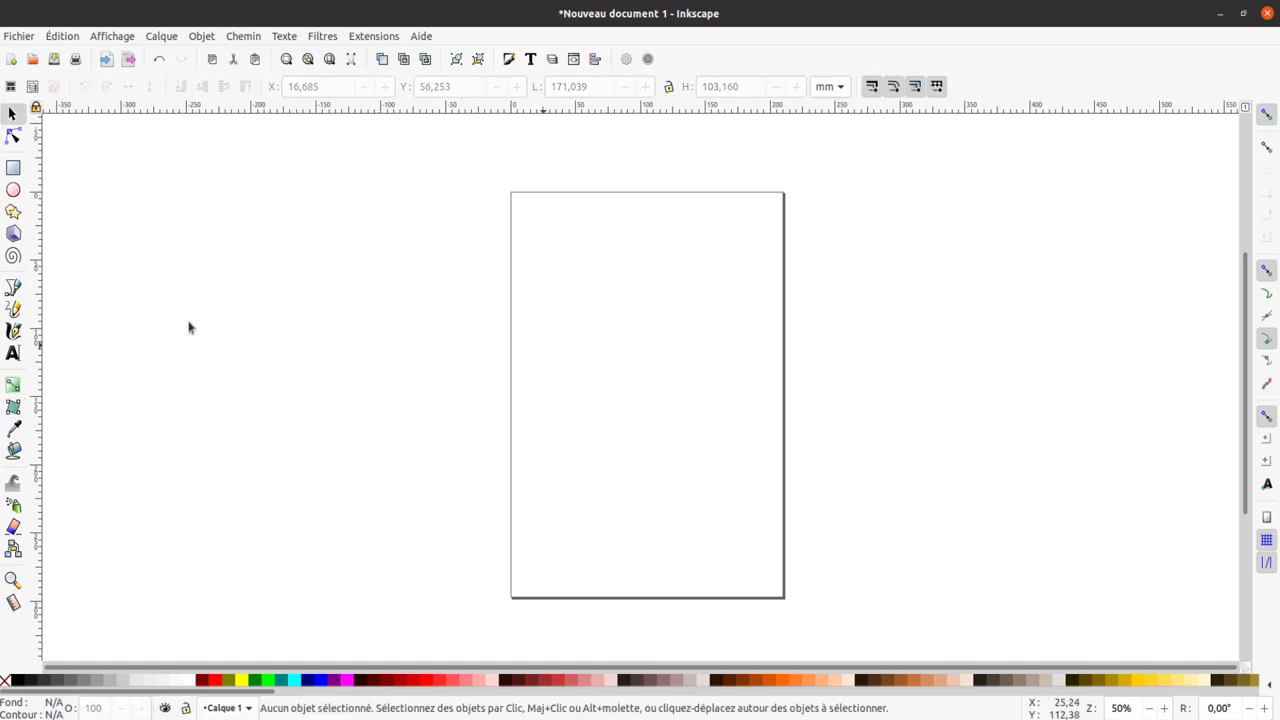
left_click(13, 168)
left_click_drag(551, 281, 583, 321)
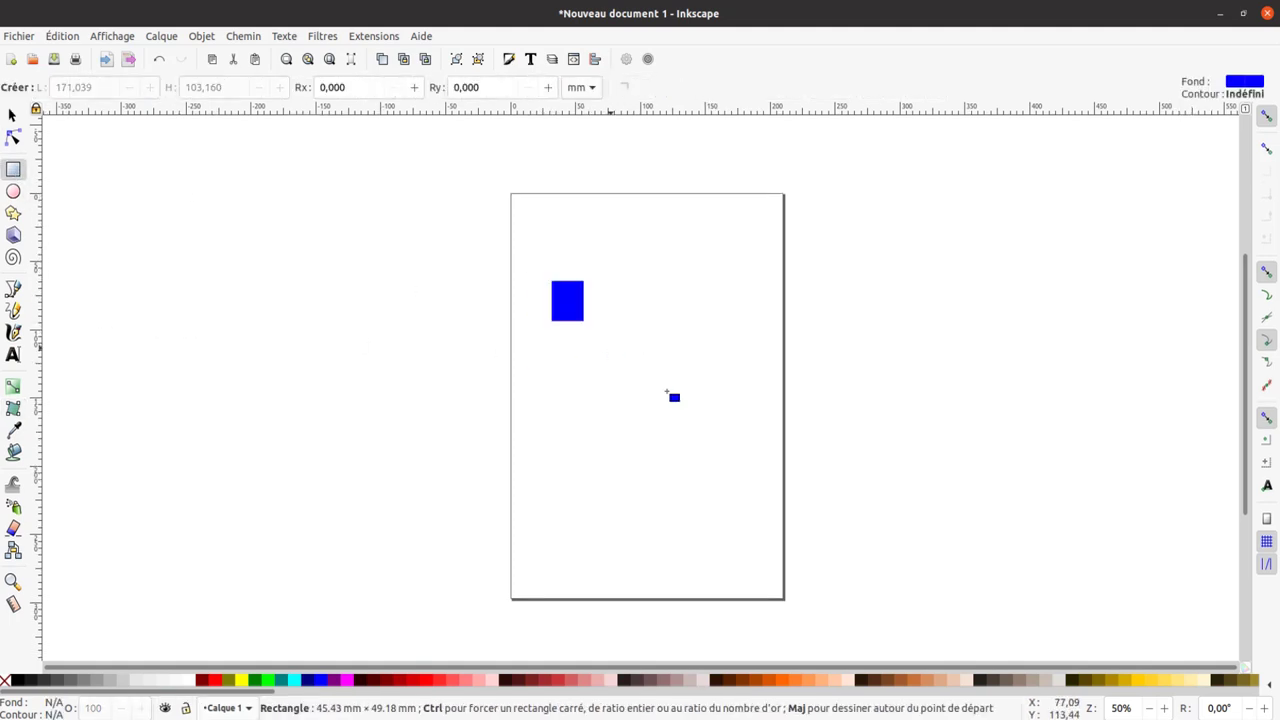
left_click_drag(667, 393, 737, 428)
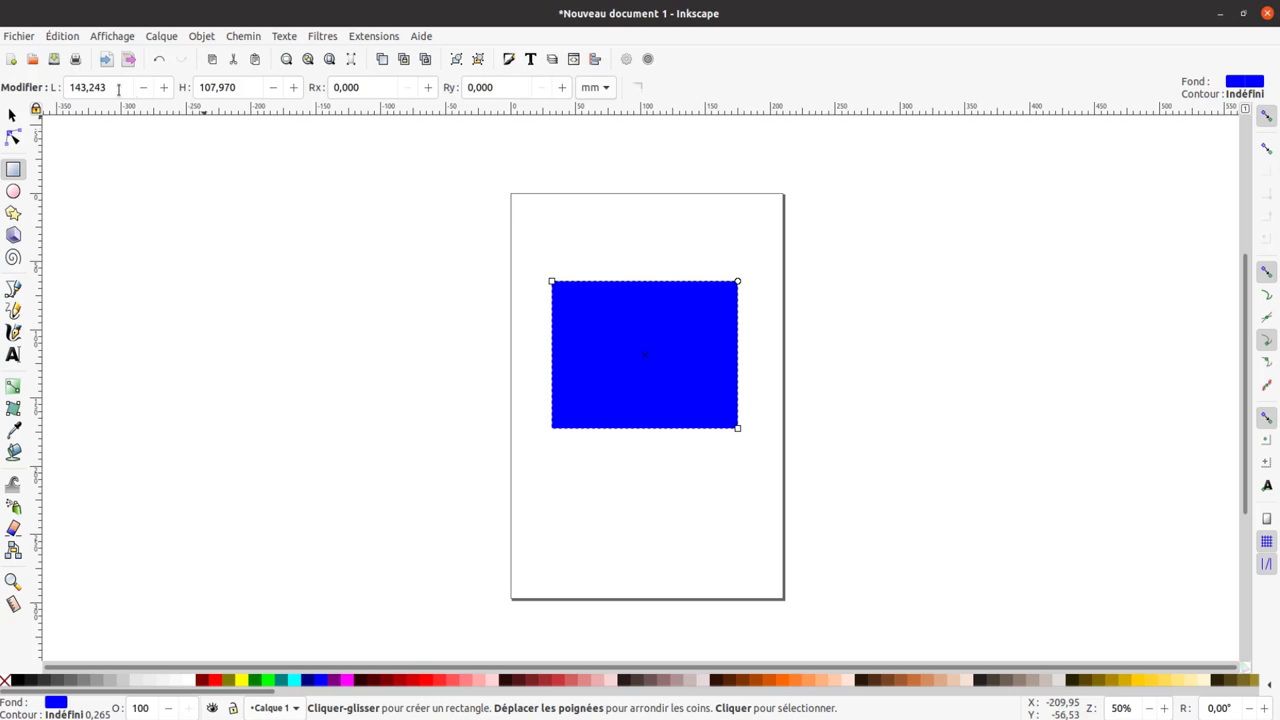
Give the rectangle a conical mesh gradient with 2 rows and 2 columns.
left_click(13, 407)
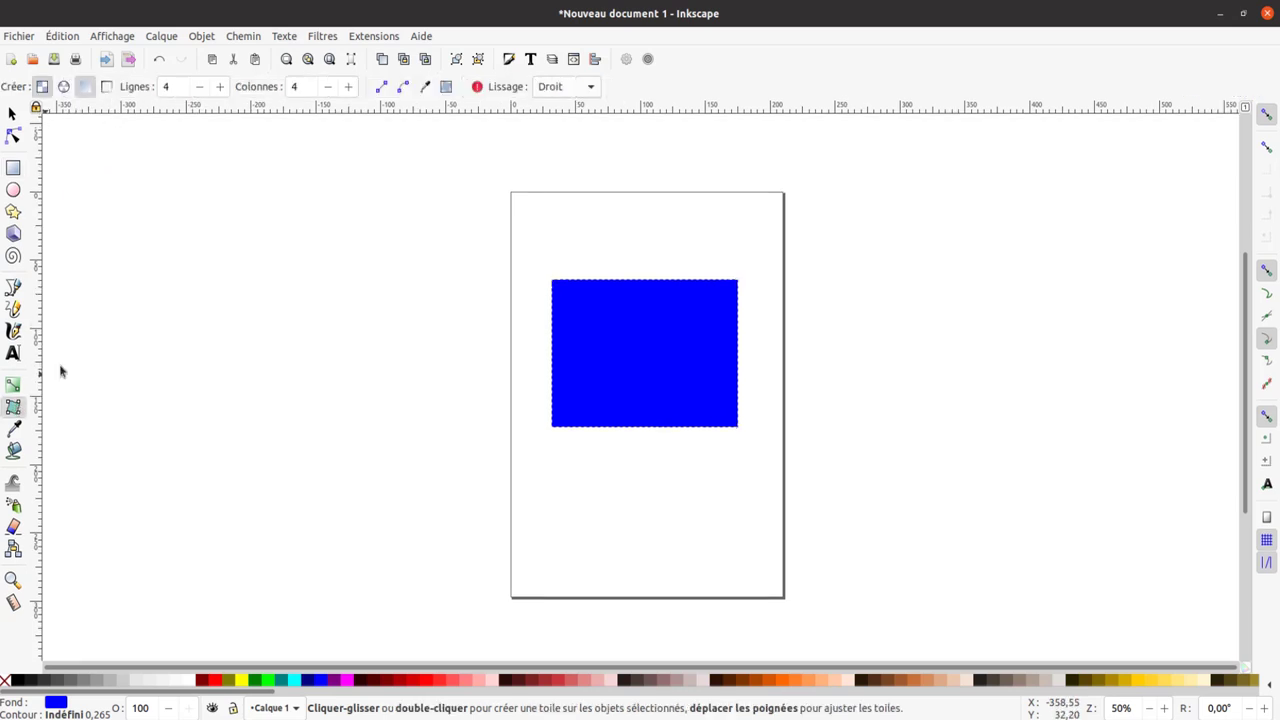
left_click(63, 86)
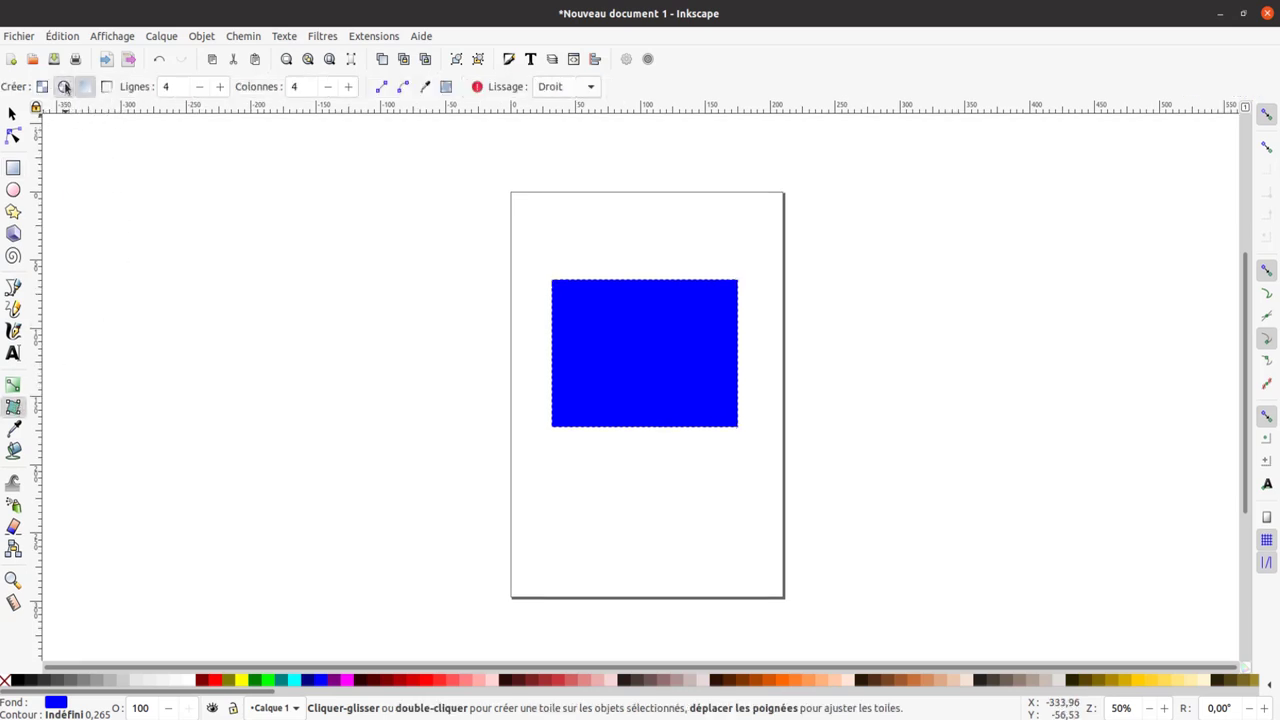
double_click(200, 88)
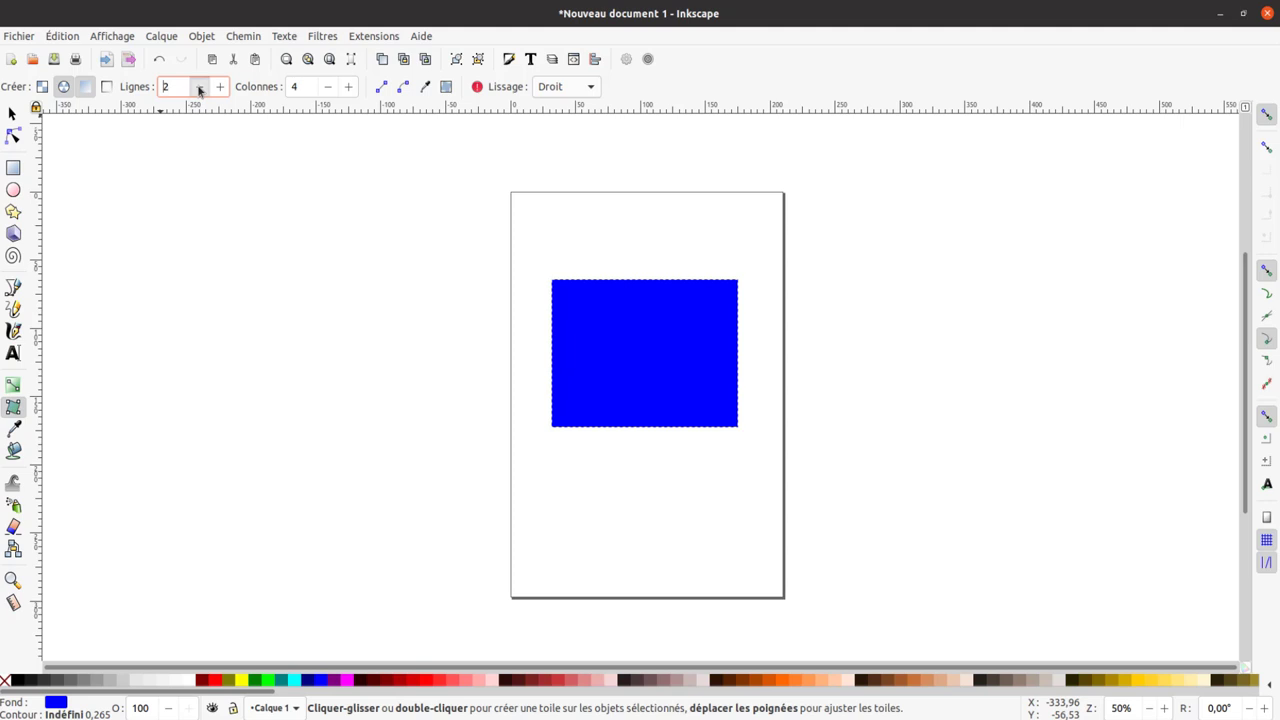
double_click(330, 88)
double_click(613, 336)
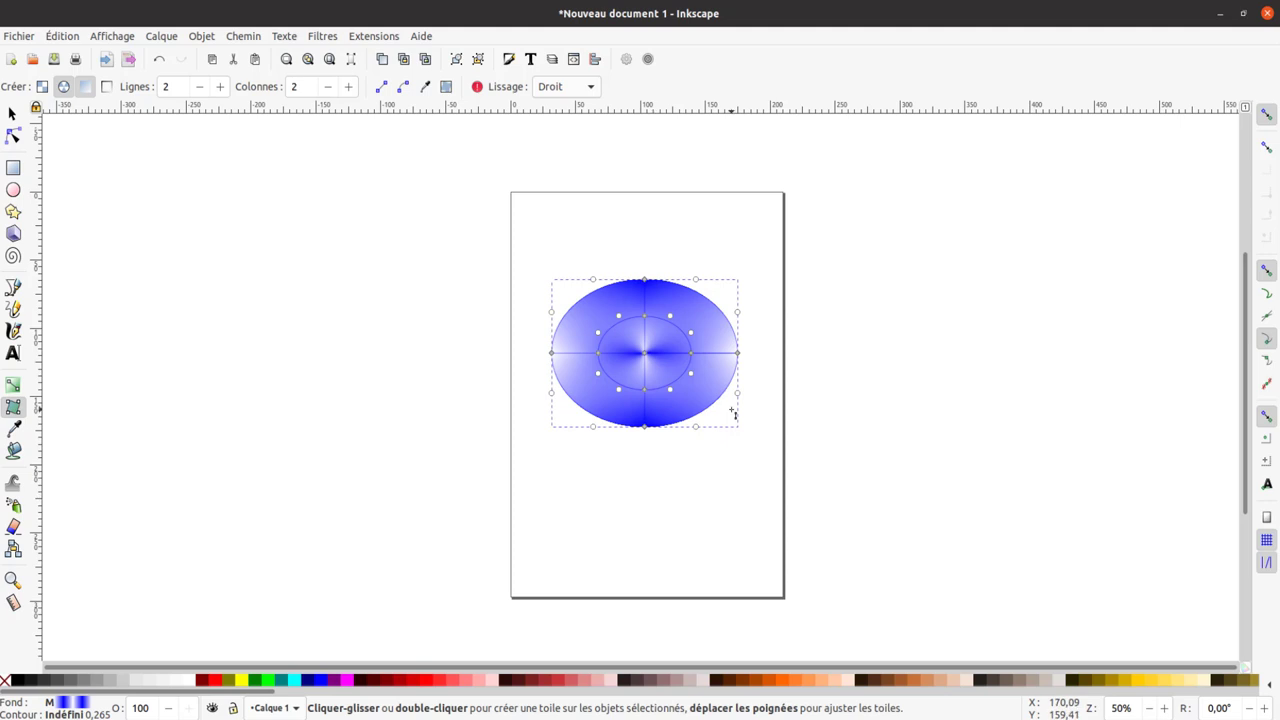
Delete the conical ellipse and import nuage.jpg, embedded, onto the page.
key("s")
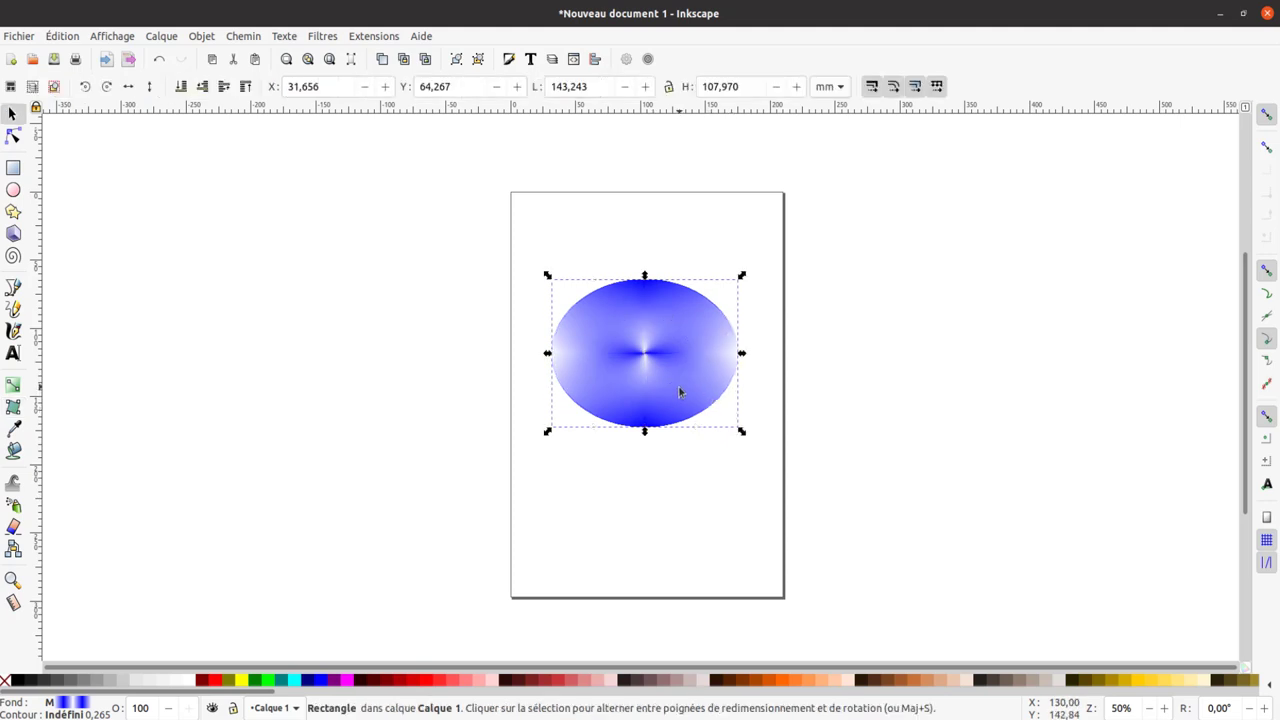
key("Delete")
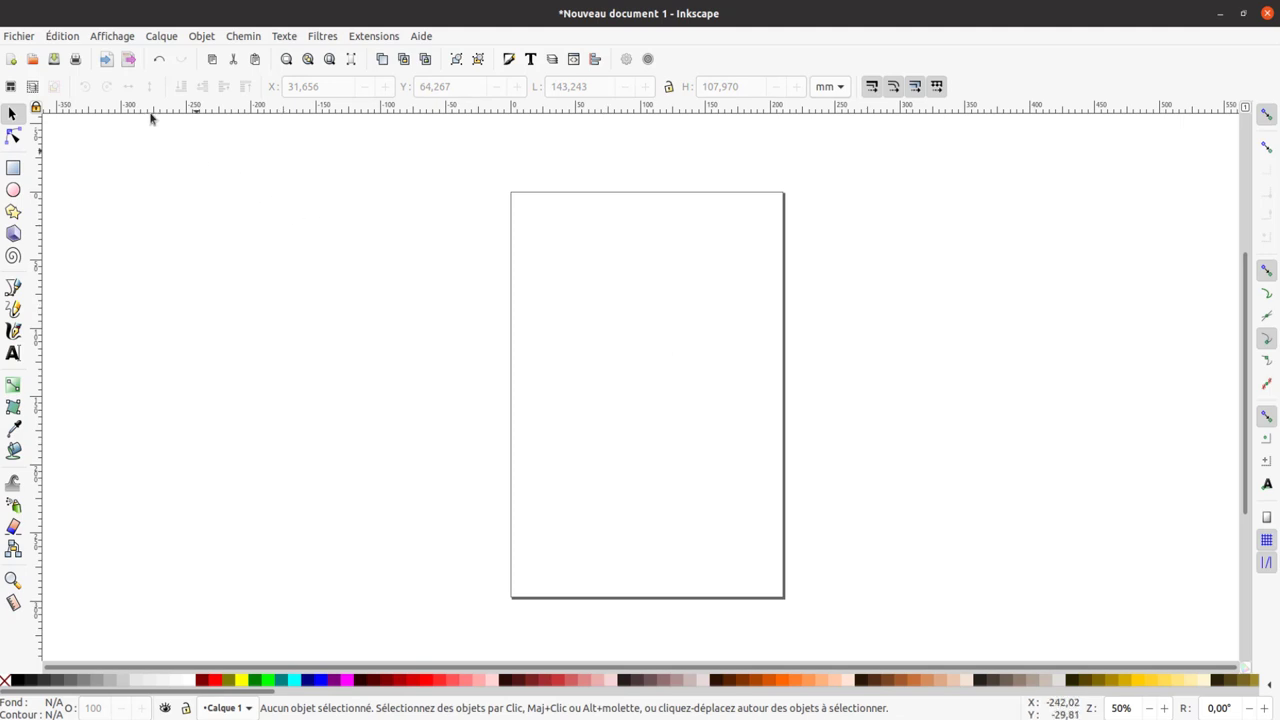
left_click(29, 38)
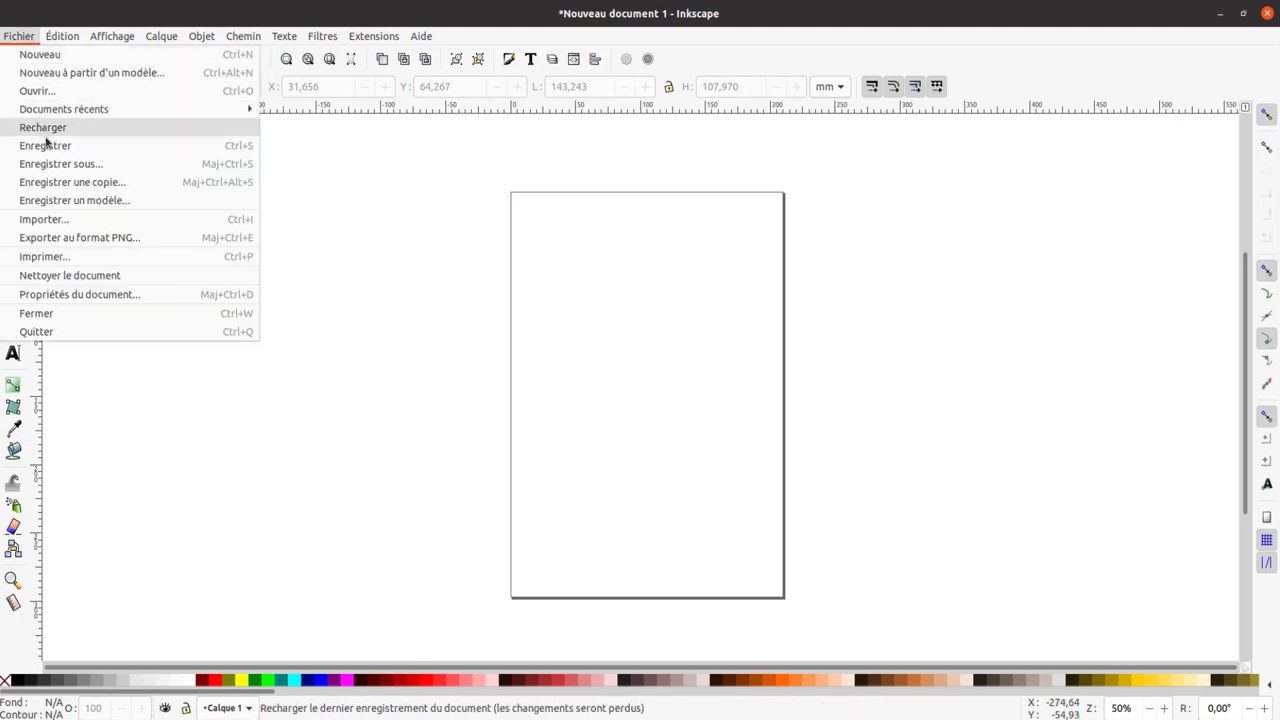
left_click(46, 220)
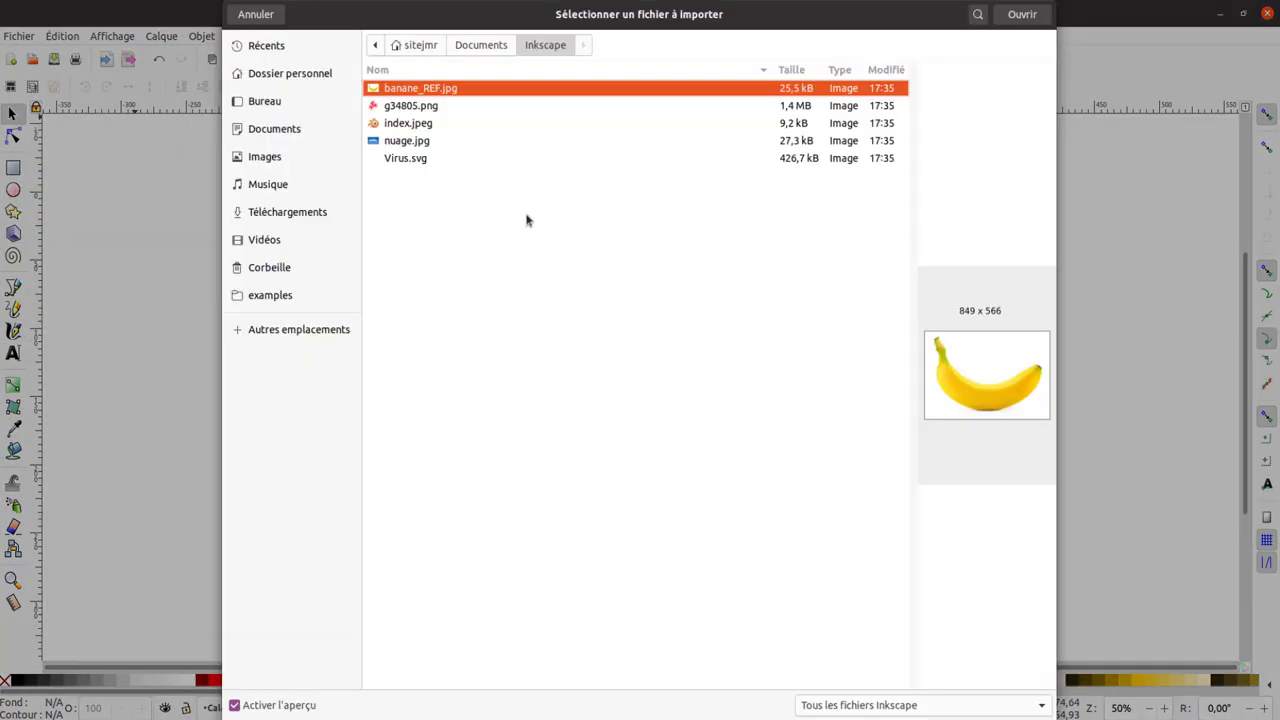
left_click(408, 142)
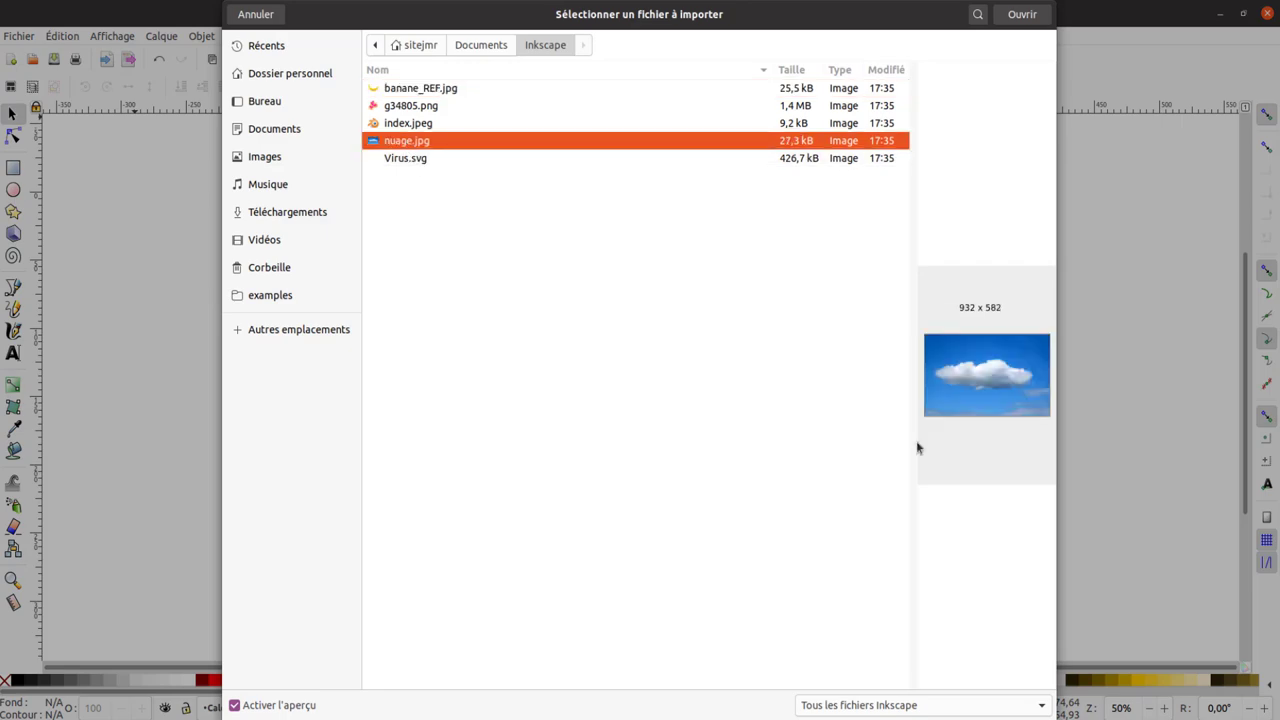
left_click(1022, 16)
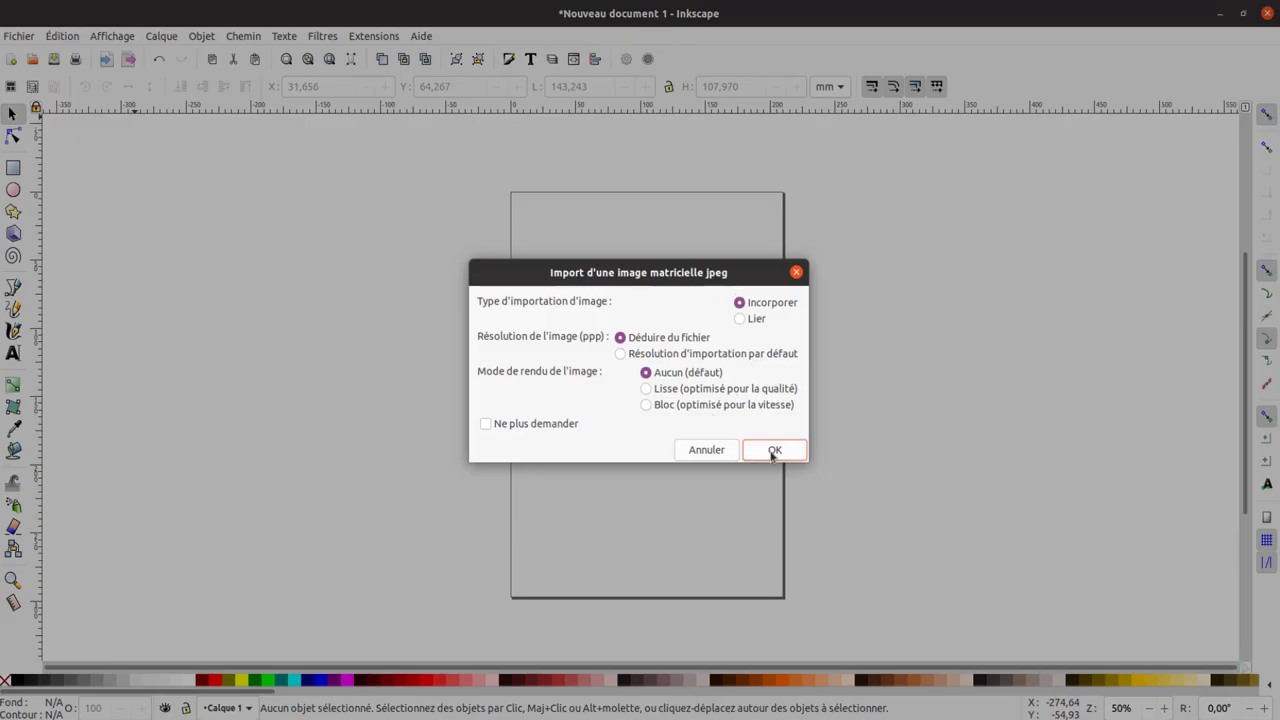
left_click(771, 450)
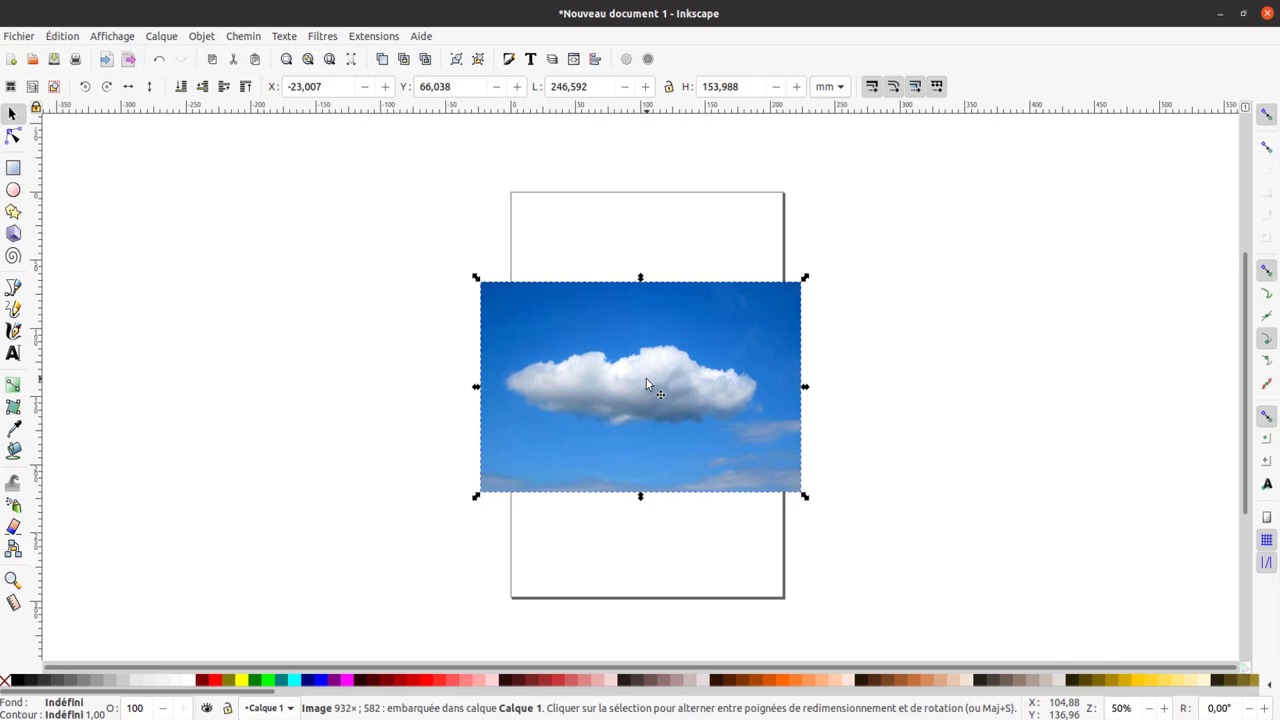
left_click(421, 36)
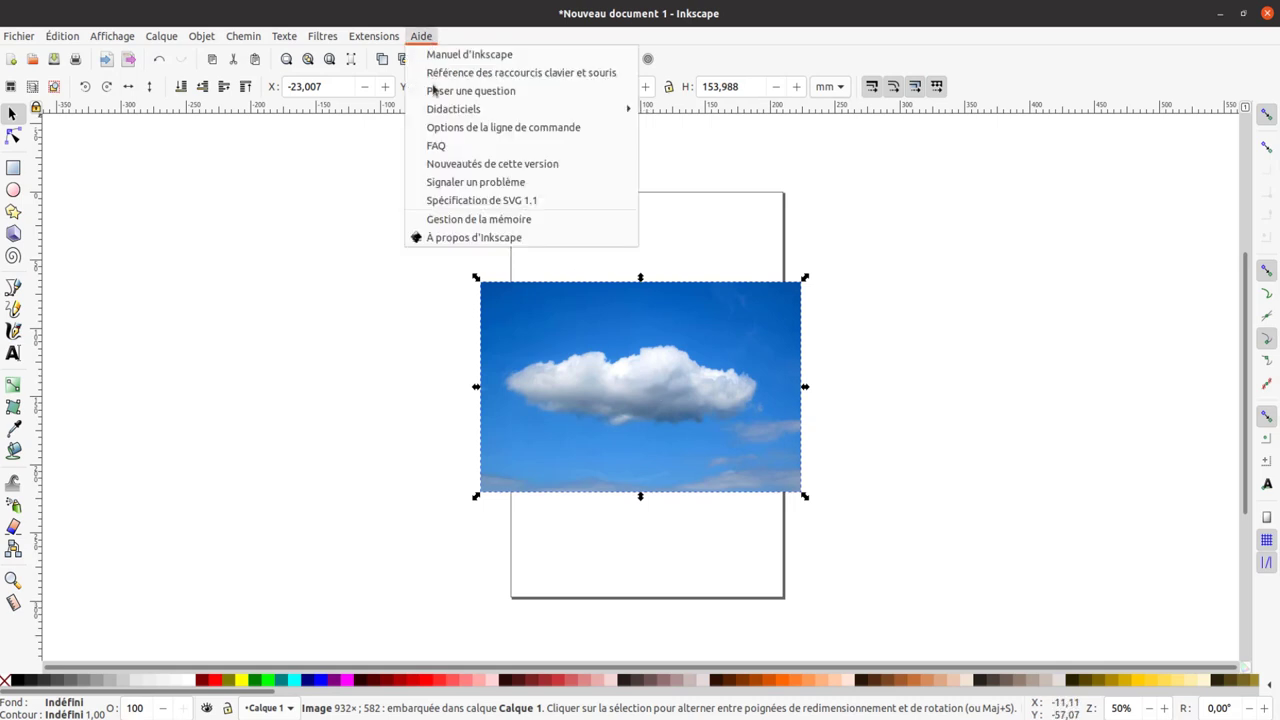
left_click(443, 240)
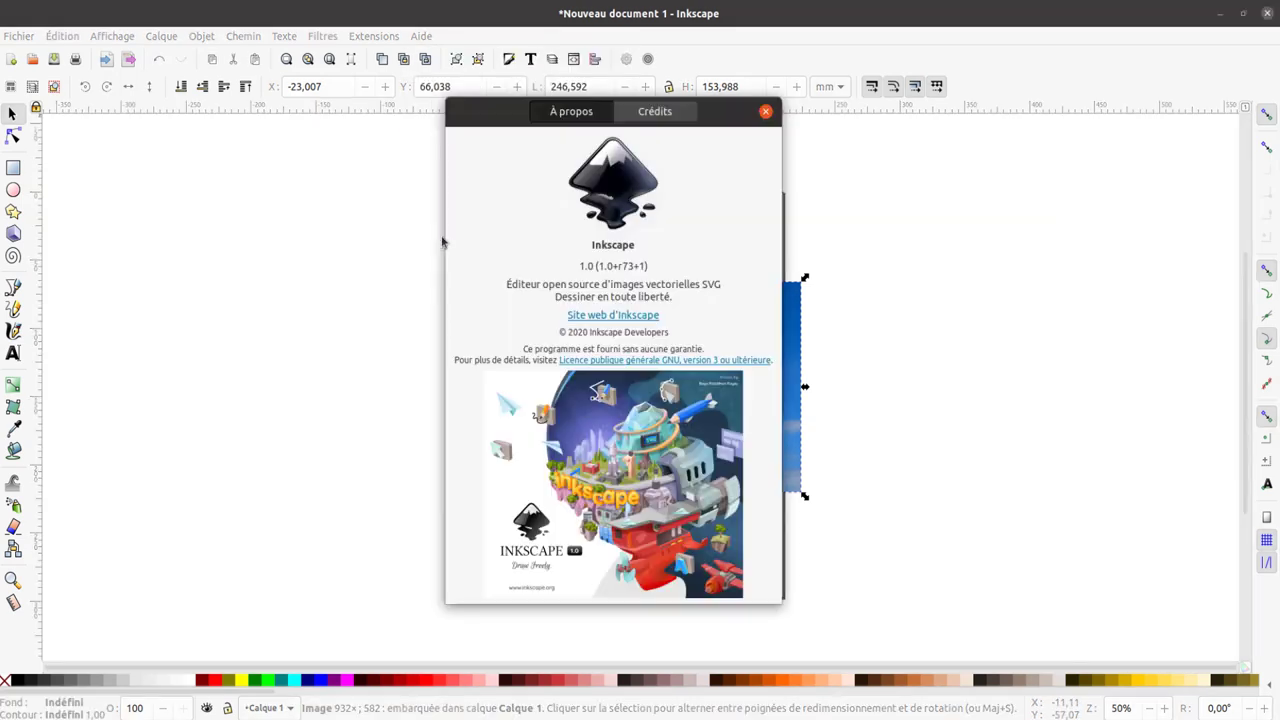
left_click(767, 113)
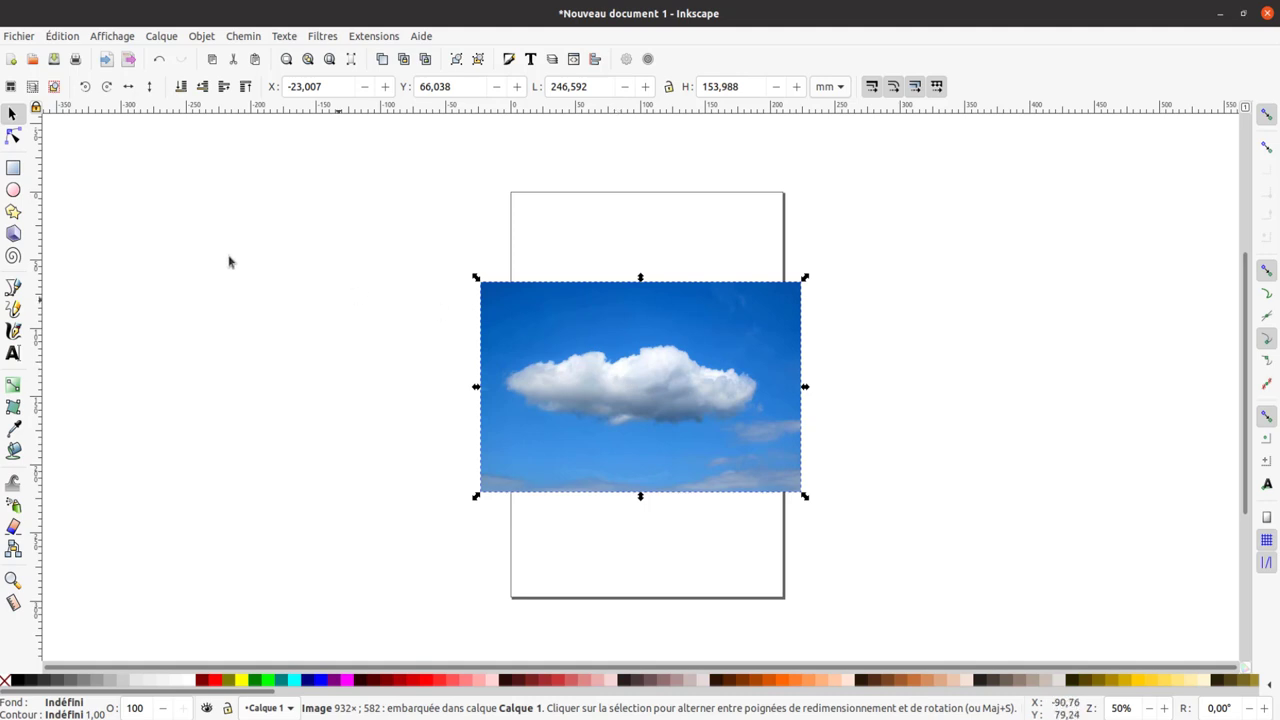
Draw a blue rectangle over the photo's middle, then try and undo a 4×4 conical mesh.
left_click(14, 168)
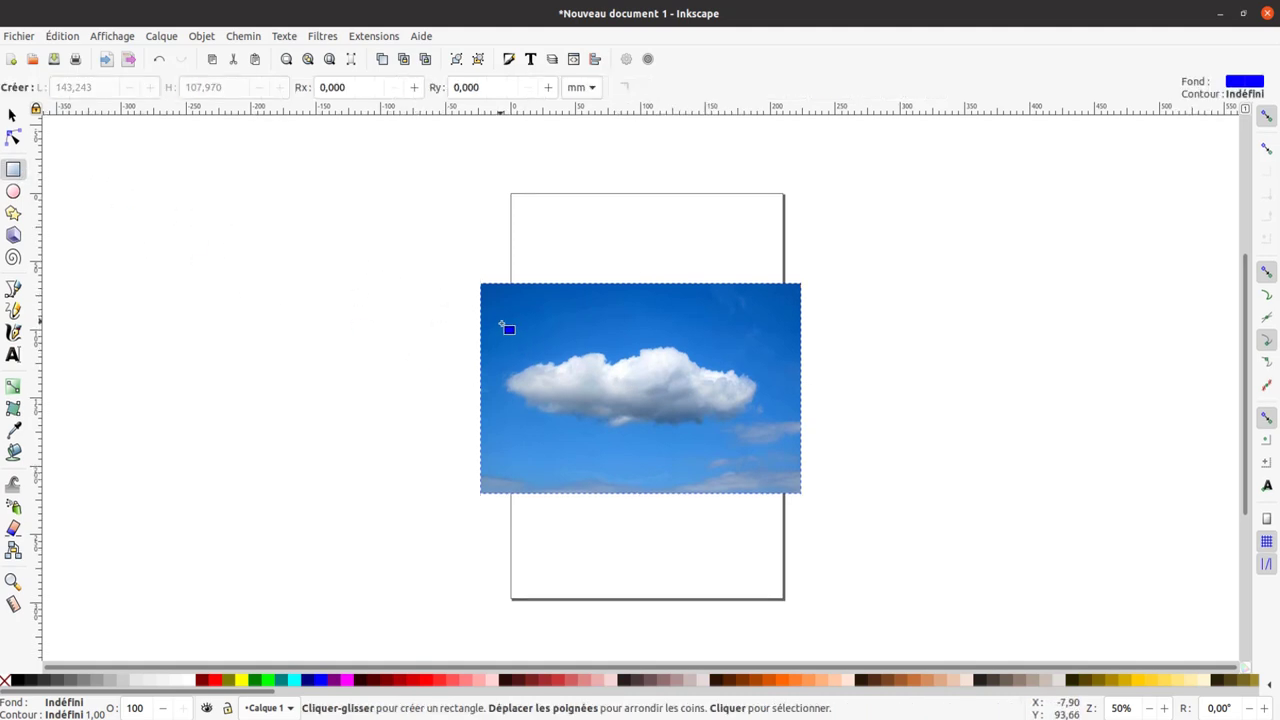
left_click_drag(501, 323, 764, 456)
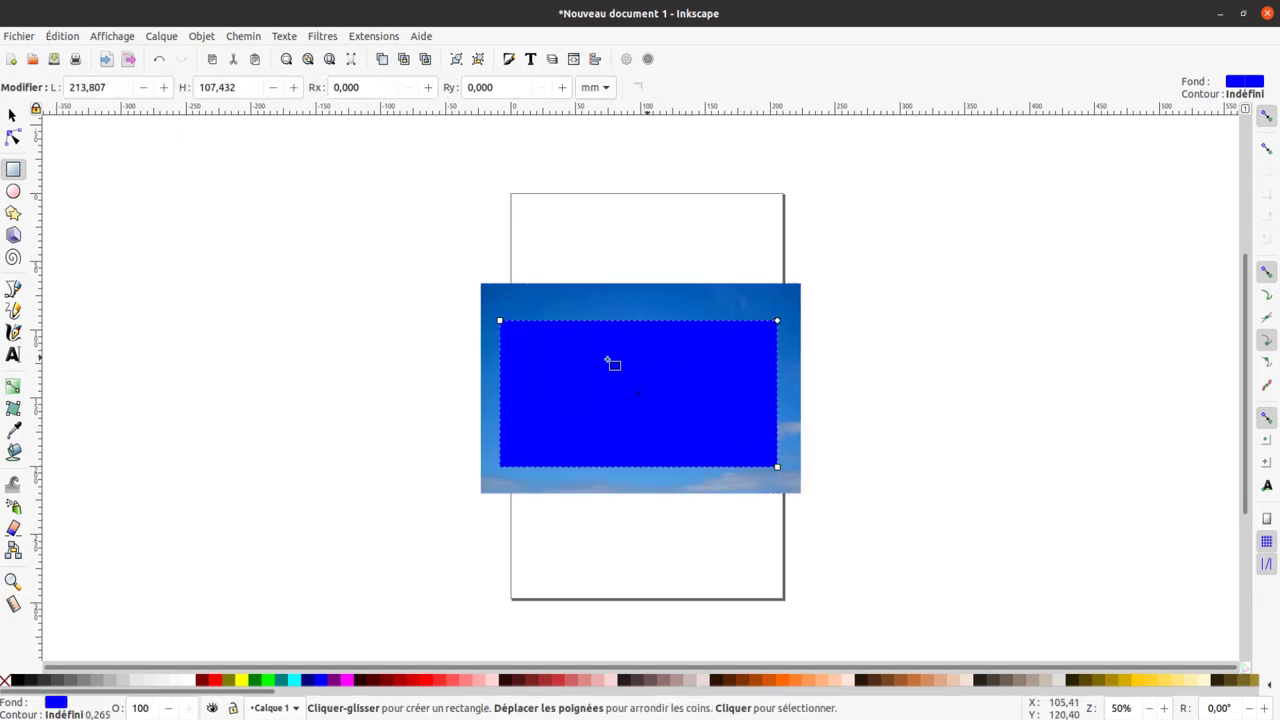
left_click(13, 407)
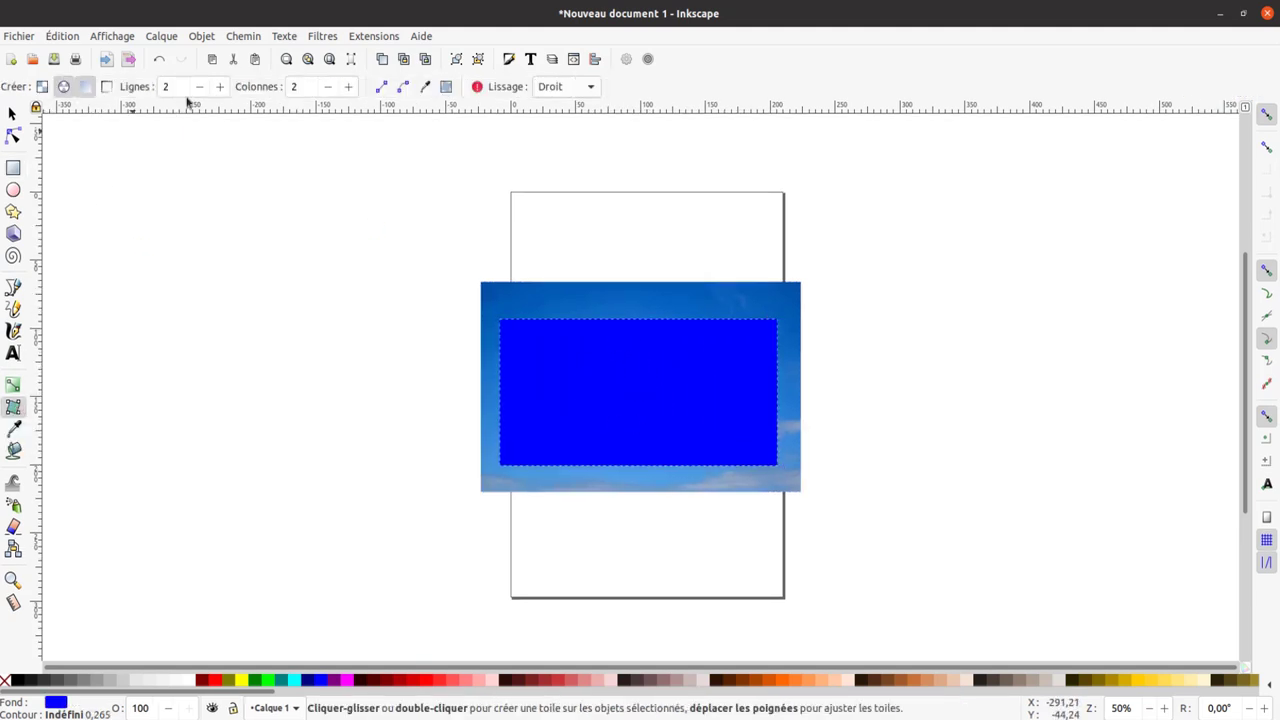
left_click(220, 86)
left_click(220, 86)
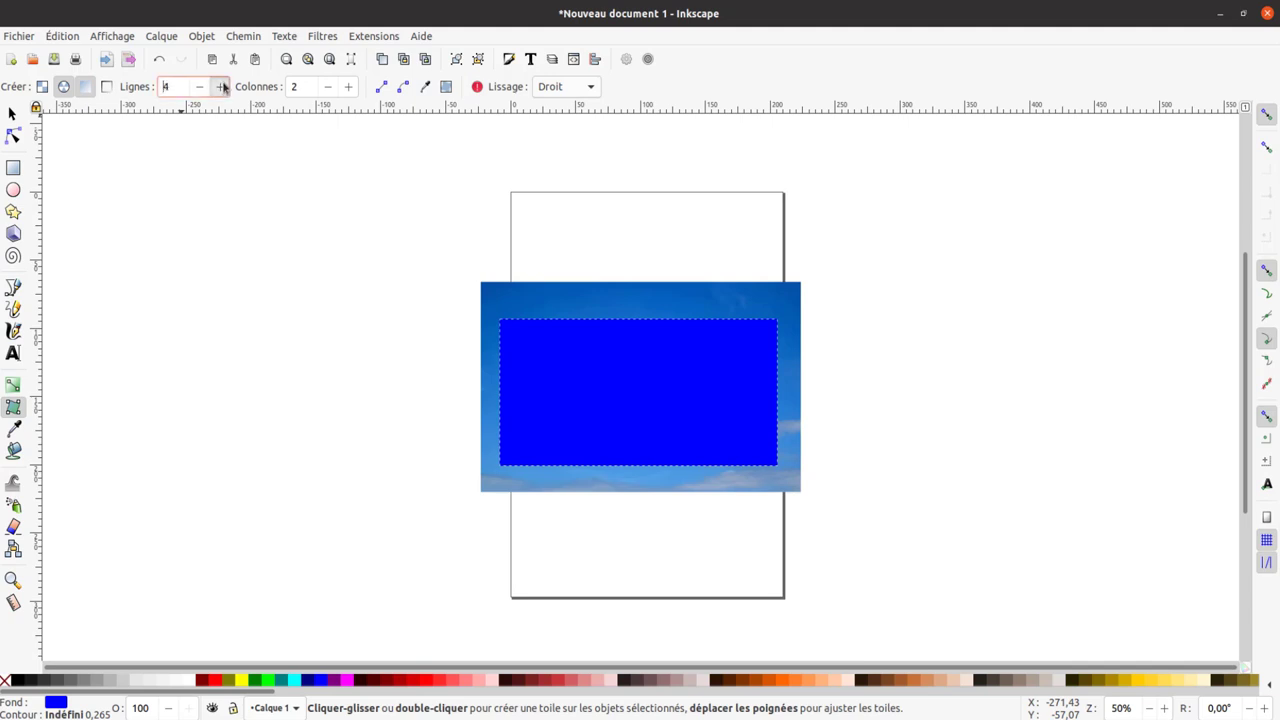
left_click(348, 86)
left_click(348, 86)
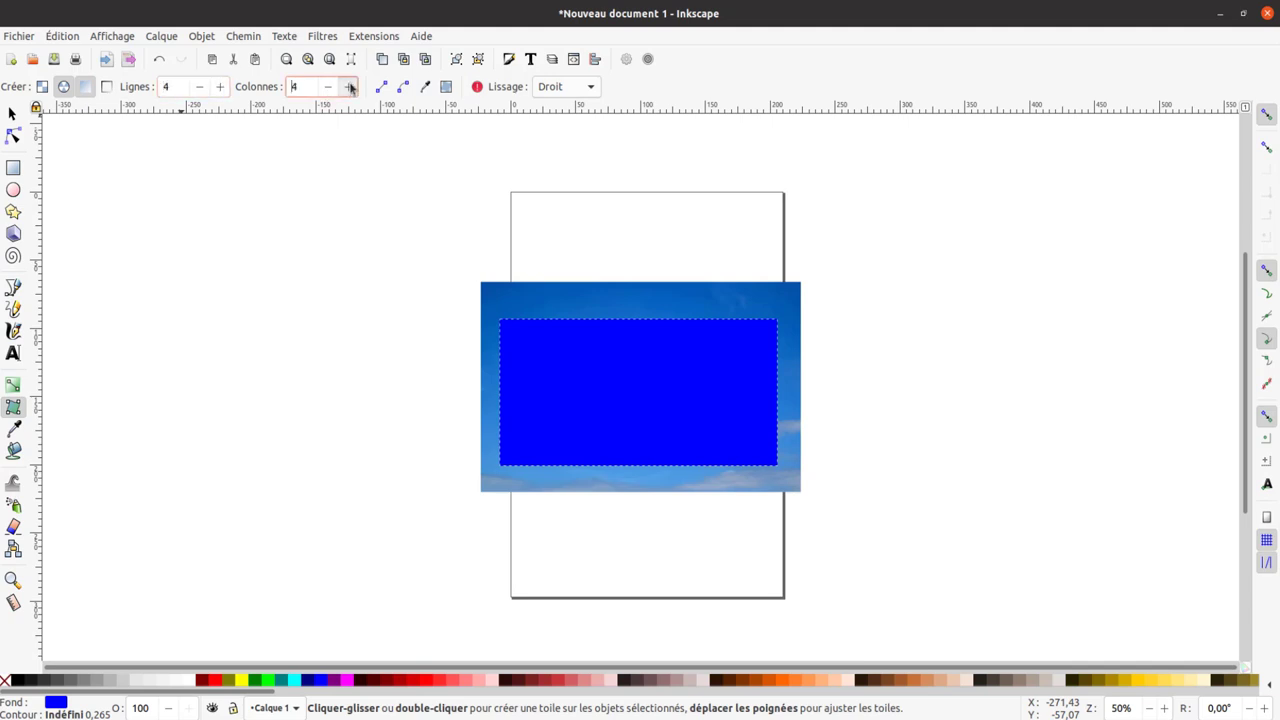
double_click(612, 374)
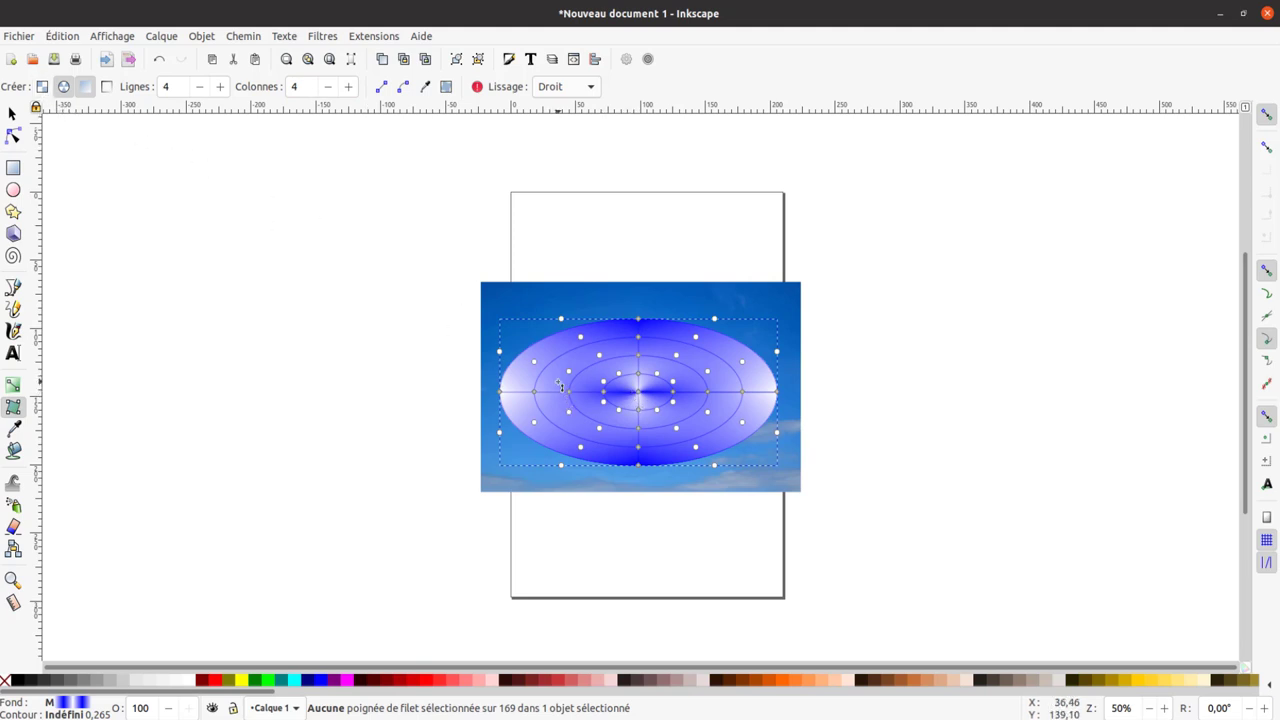
key("ctrl+z")
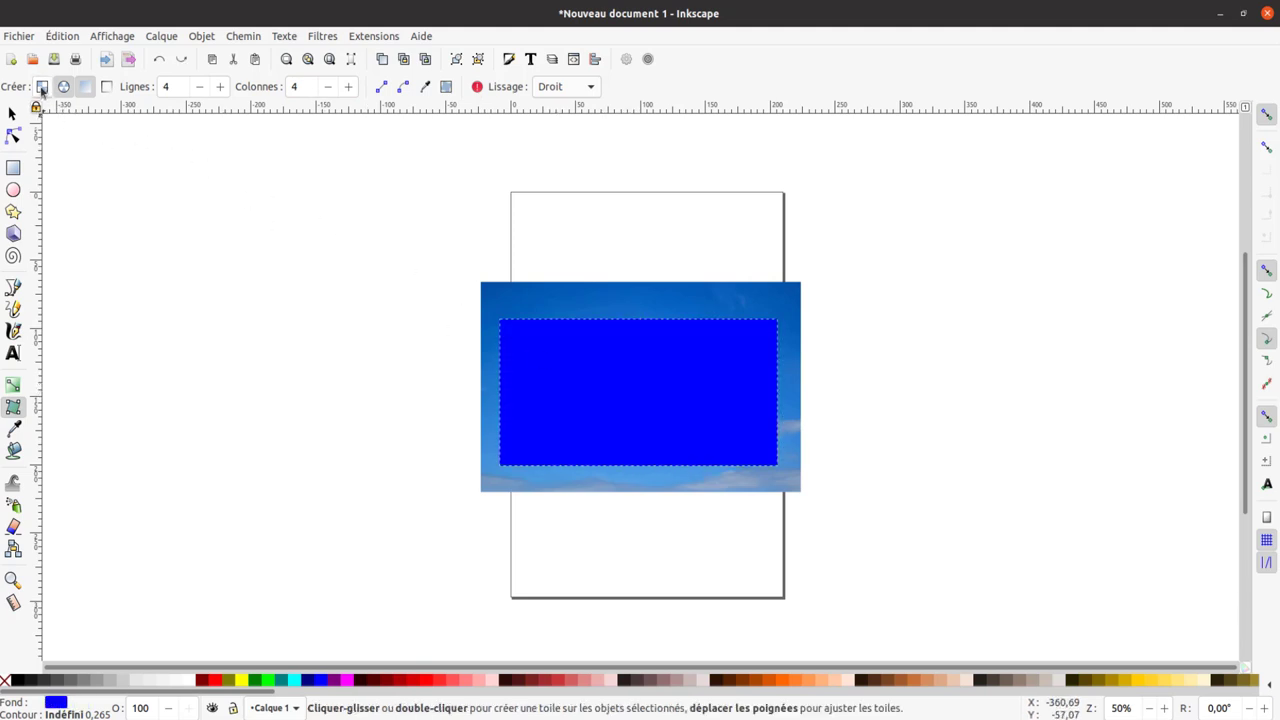
Add a normal 4×4 mesh to the rectangle and colour all its nodes from the sky photo.
left_click(41, 88)
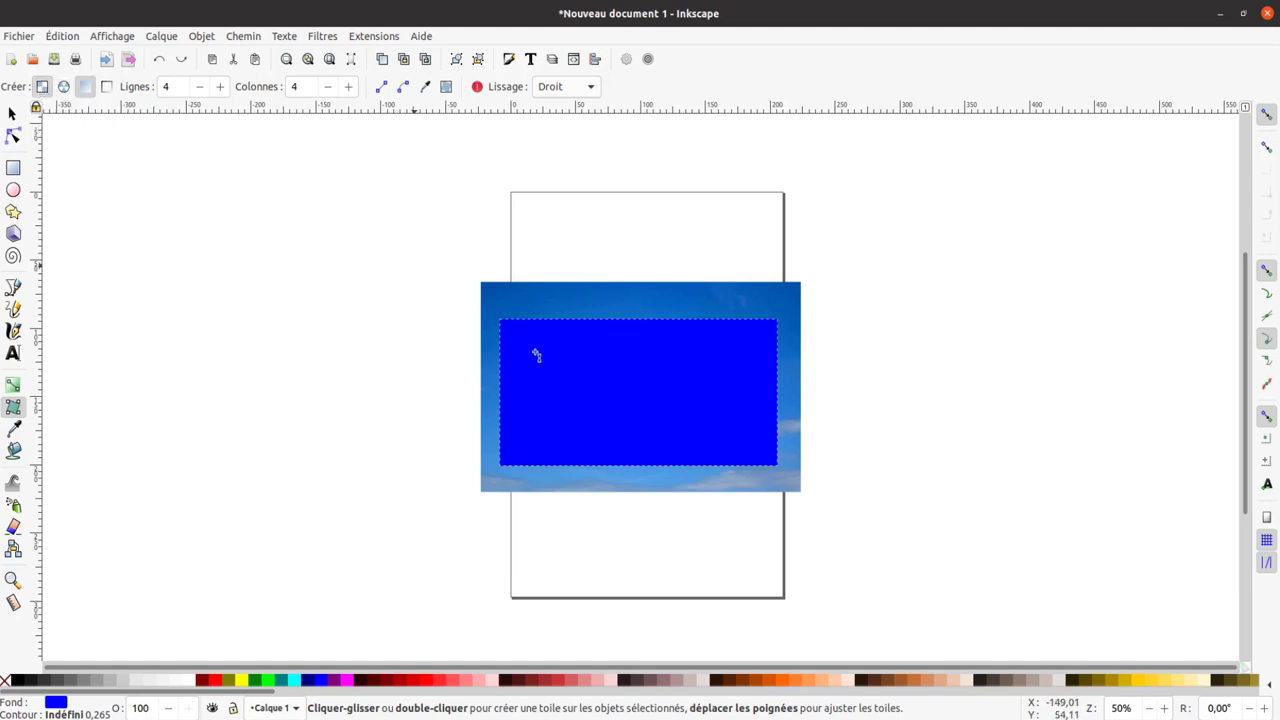
double_click(621, 389)
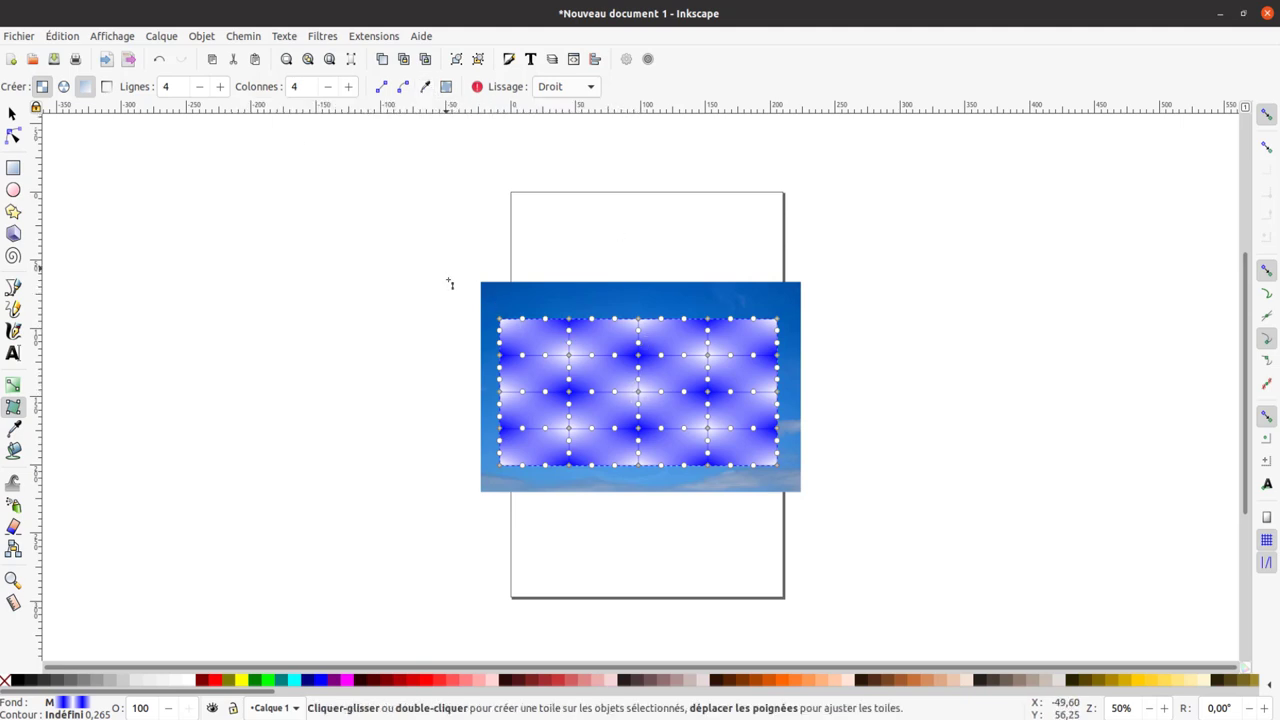
left_click_drag(450, 284, 831, 470)
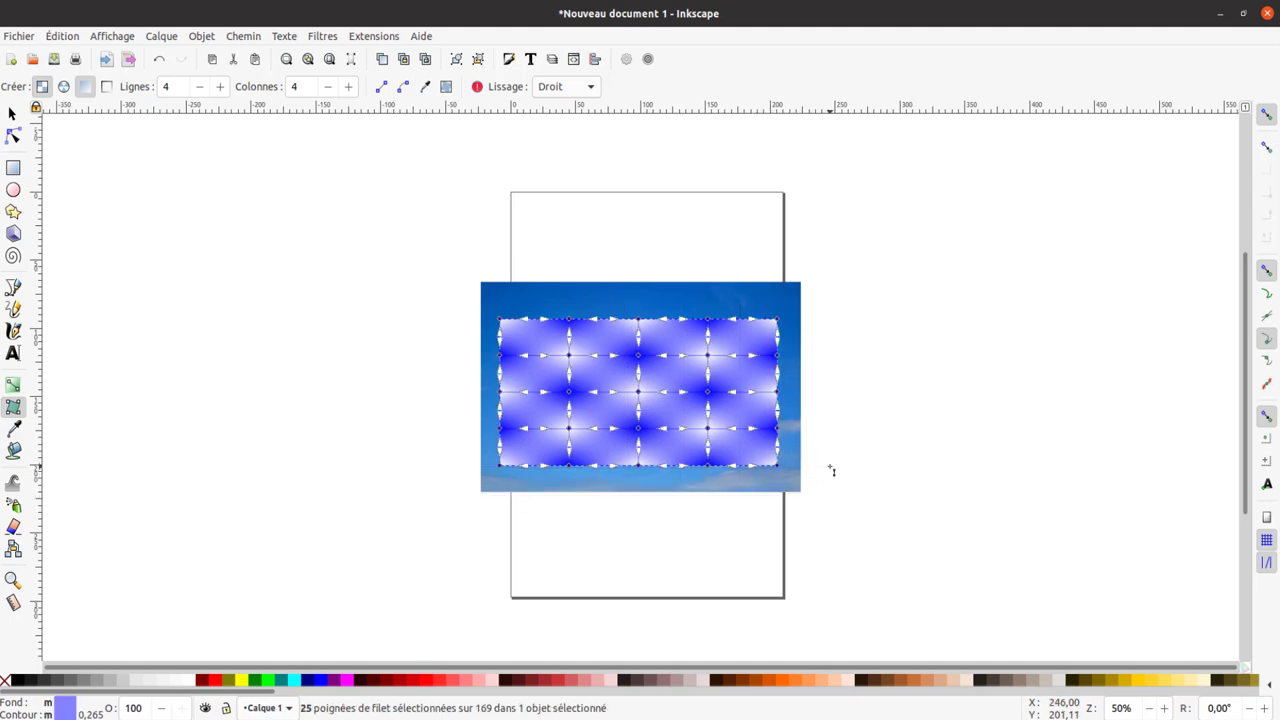
mouse_move(448, 300)
left_mouse_down()
mouse_move(612, 456)
mouse_move(880, 474)
left_mouse_up()
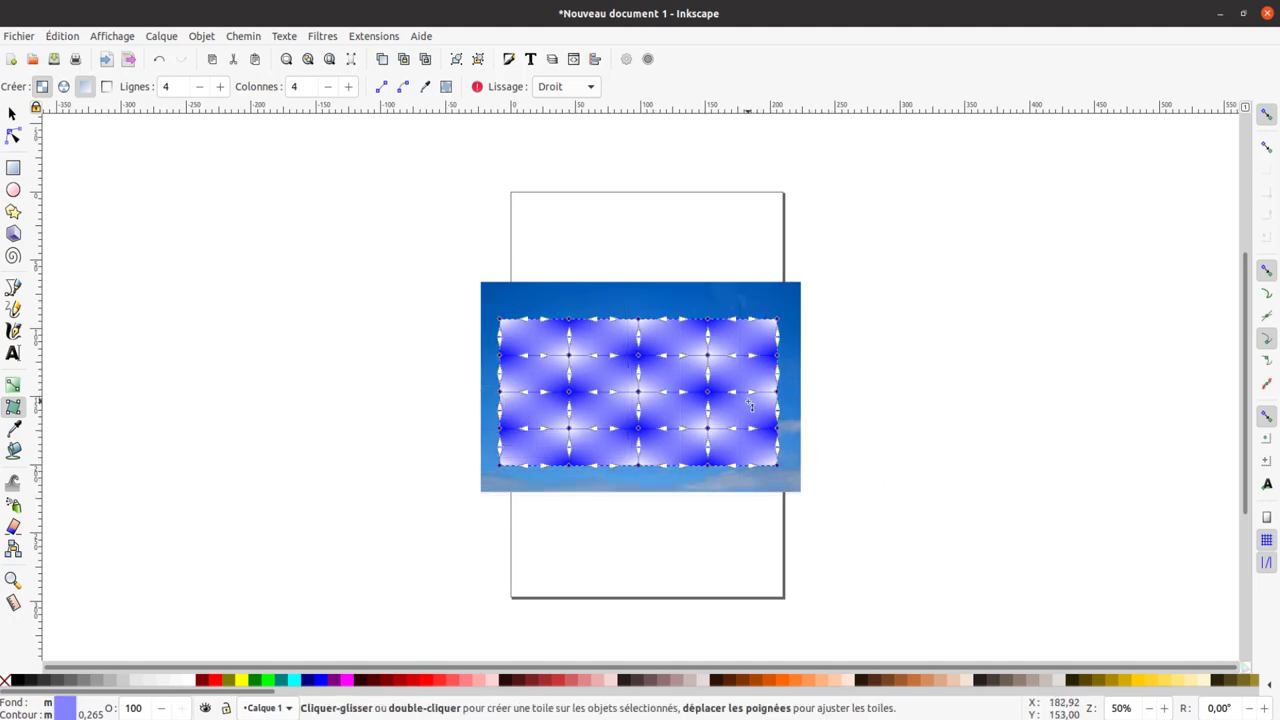
left_click(426, 87)
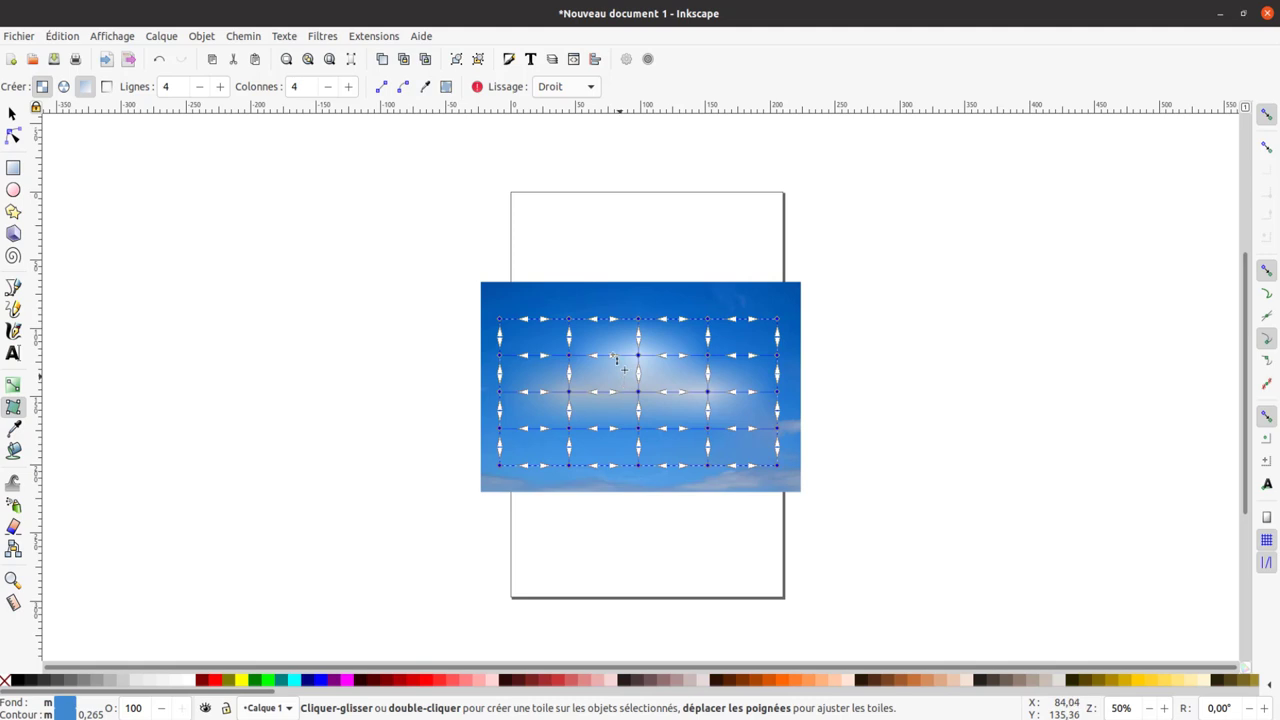
Move the mesh rectangle off the page and delete it.
key("s")
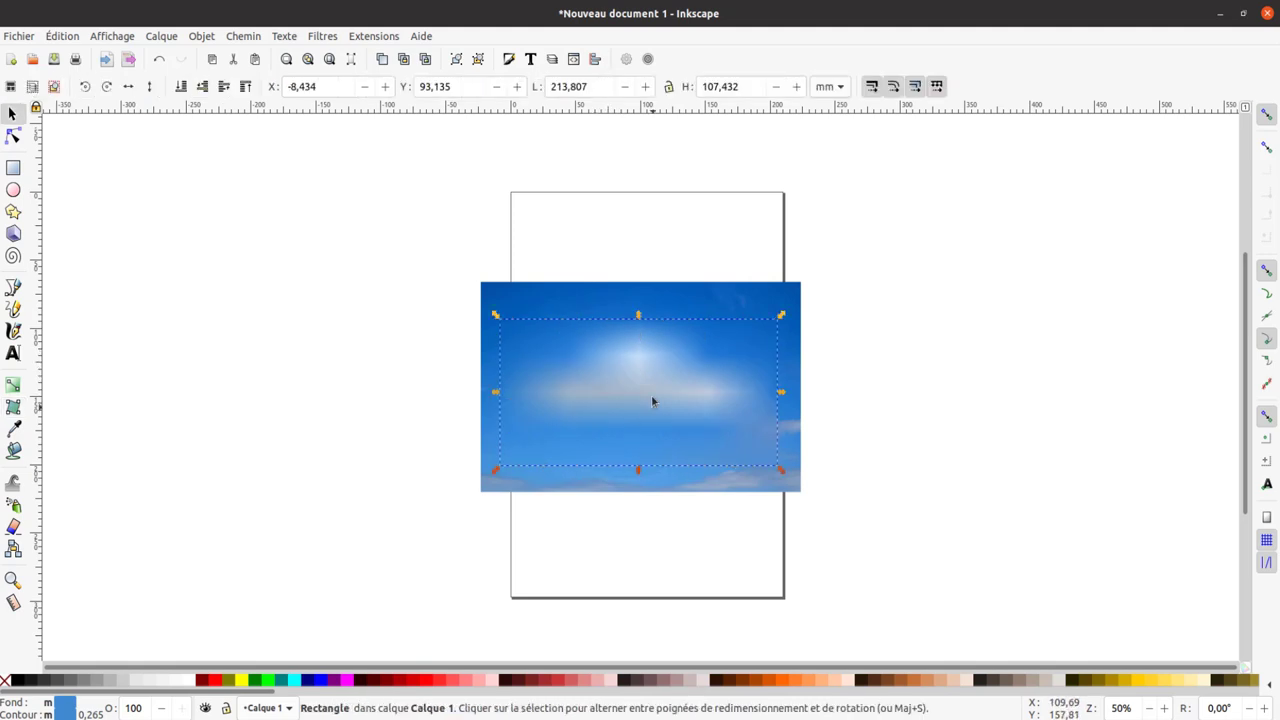
left_click_drag(640, 390, 257, 362)
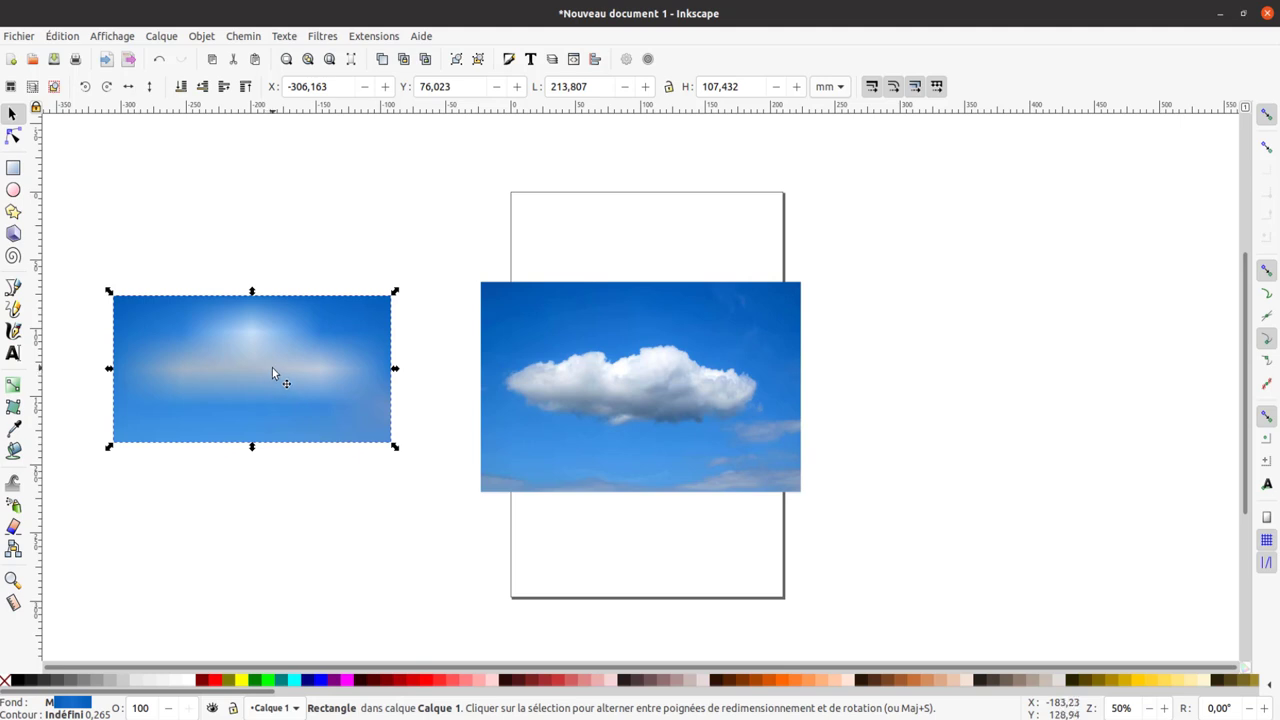
key("x")
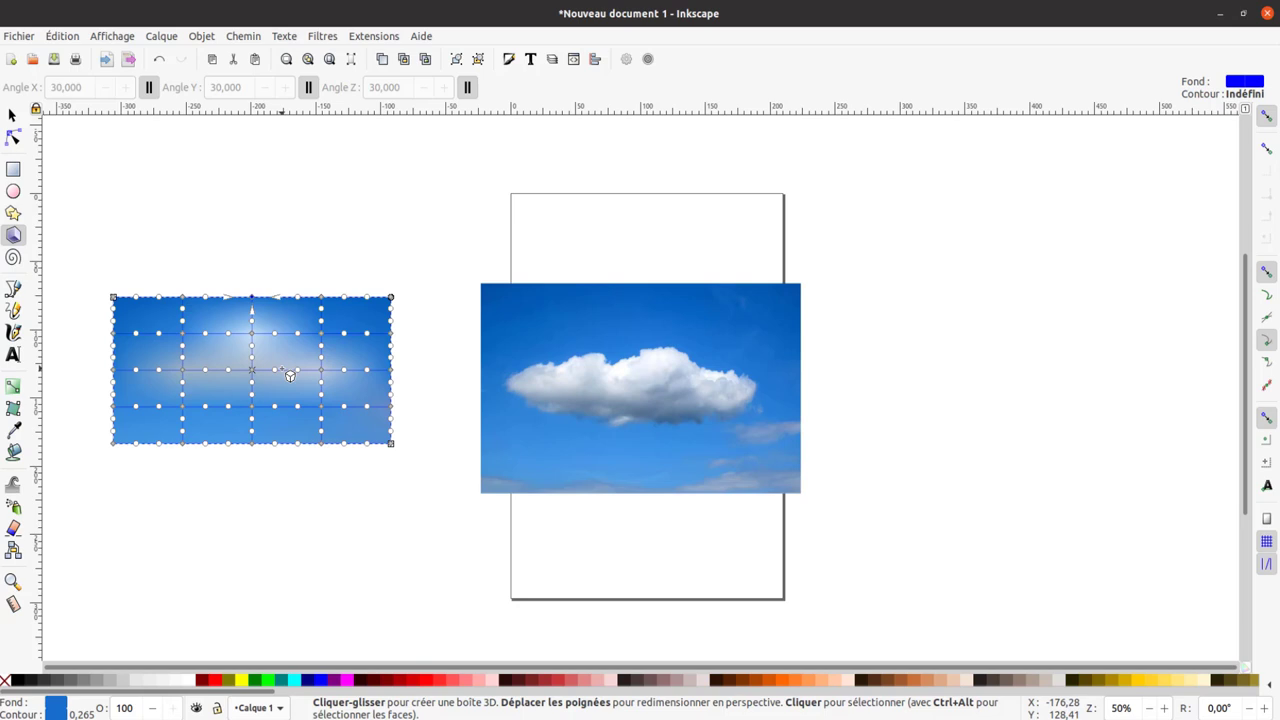
key("s")
left_click(278, 373)
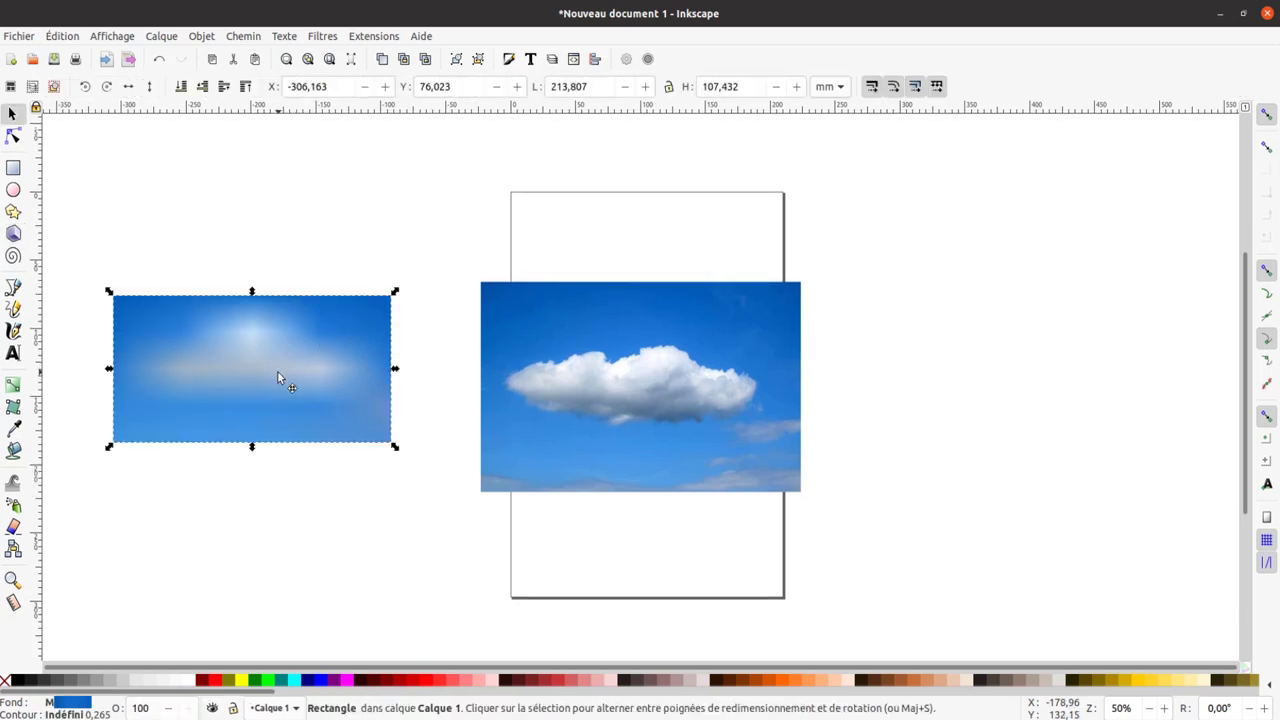
key("x")
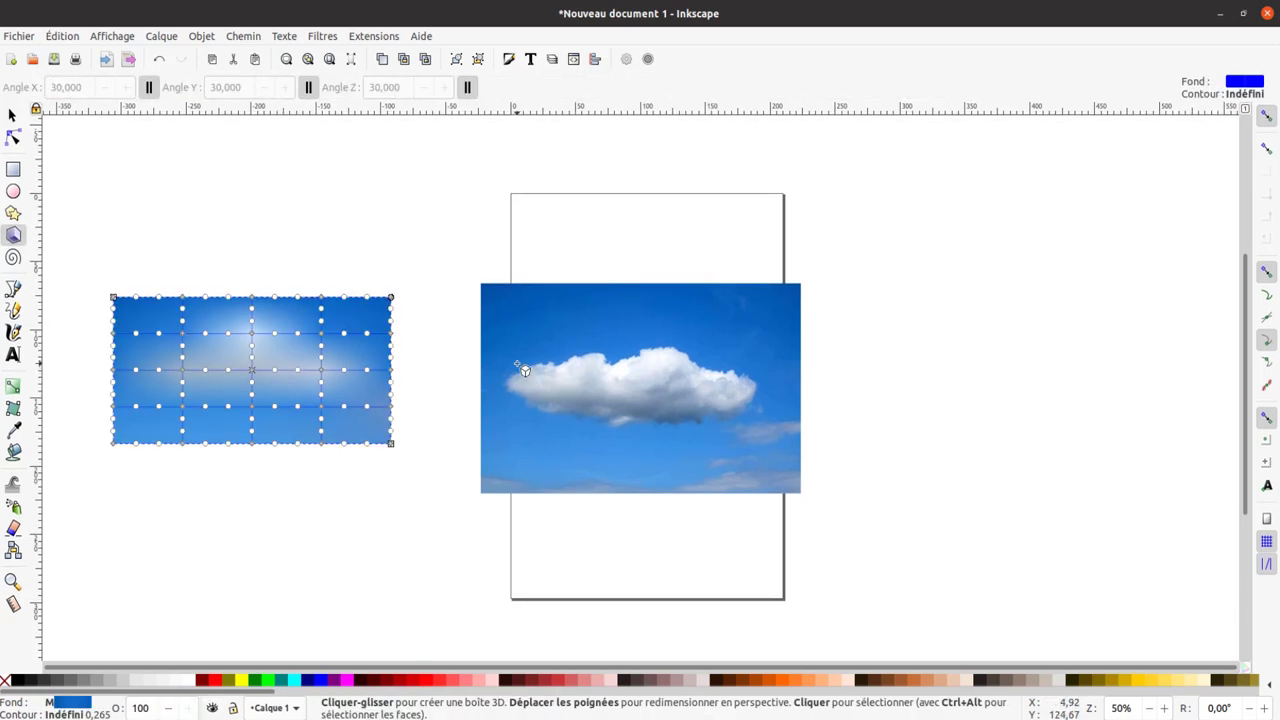
key("Delete")
Select the cloud photo and delete it, leaving the page empty.
left_click(537, 382)
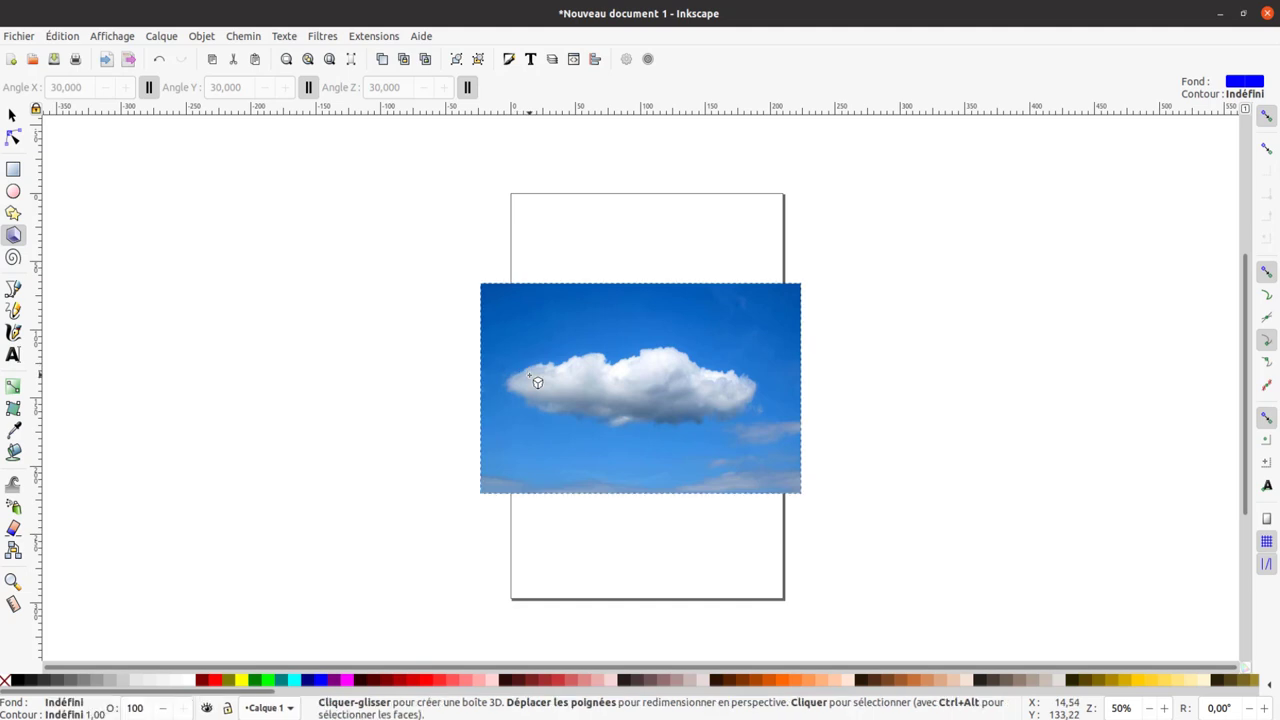
key("s")
key("Delete")
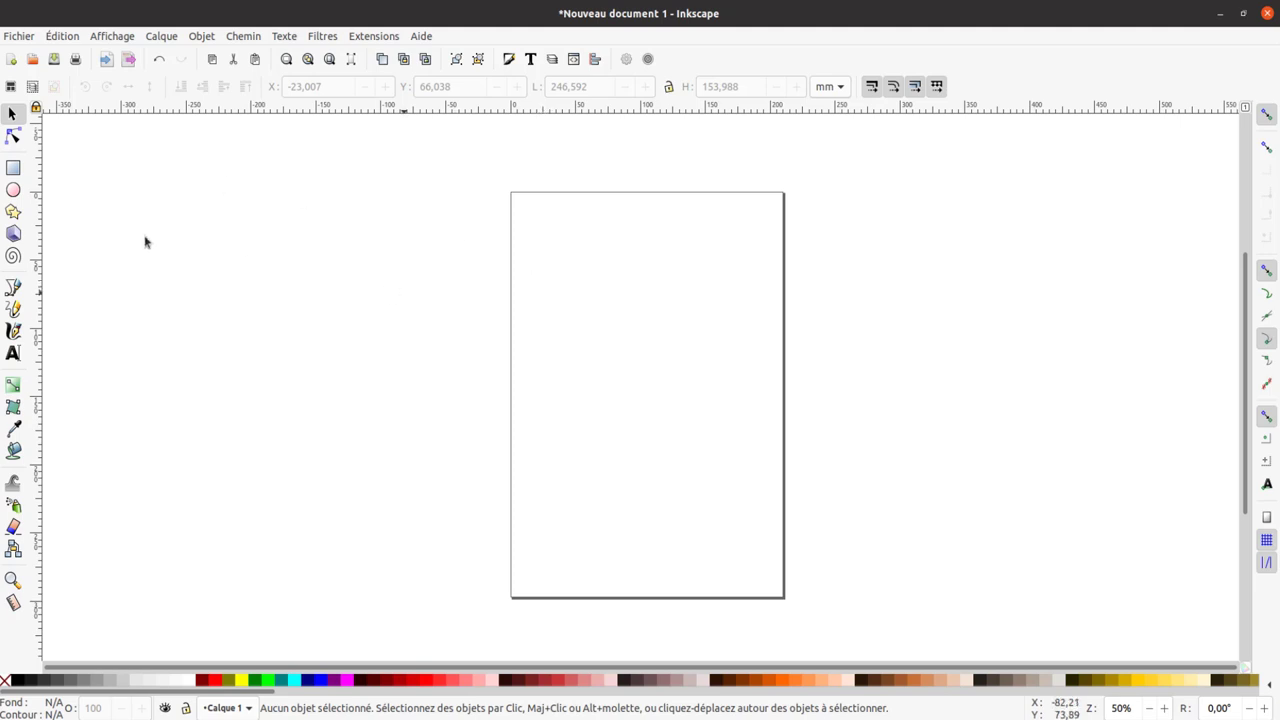
left_click(13, 168)
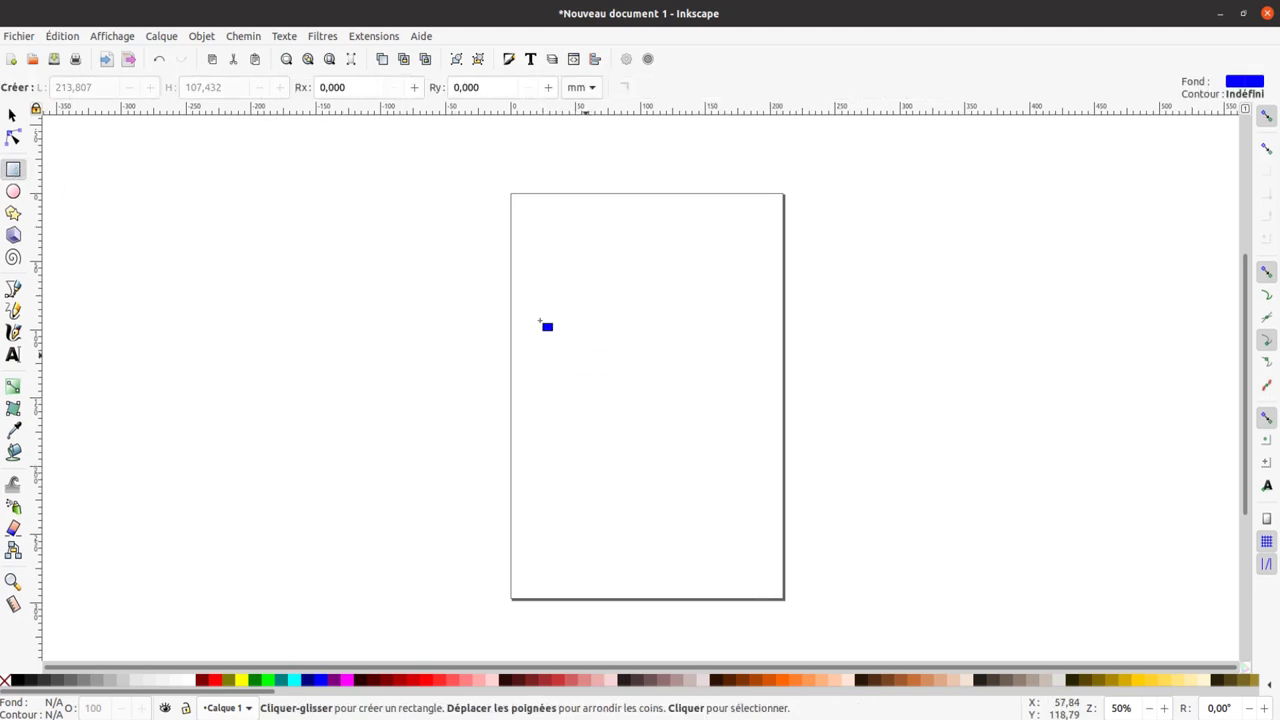
left_click_drag(531, 312, 759, 421)
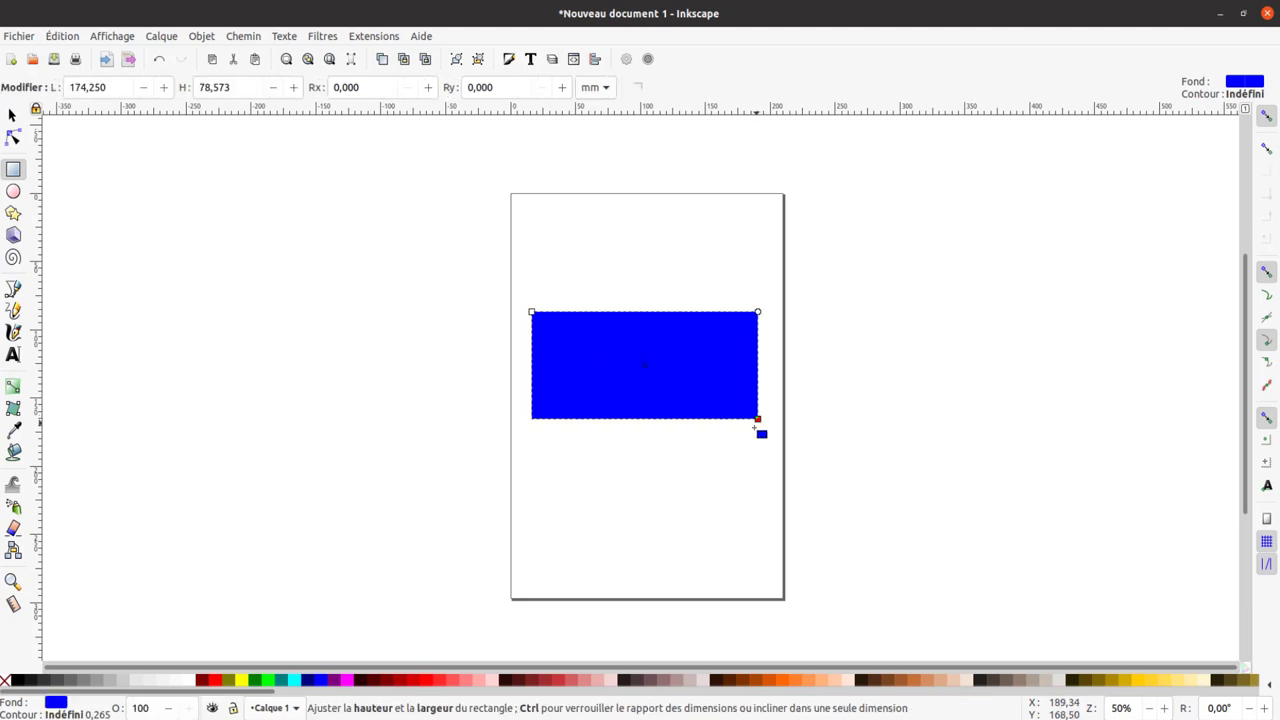
scroll(756, 428, "up", 1)
scroll(757, 428, "up", 1)
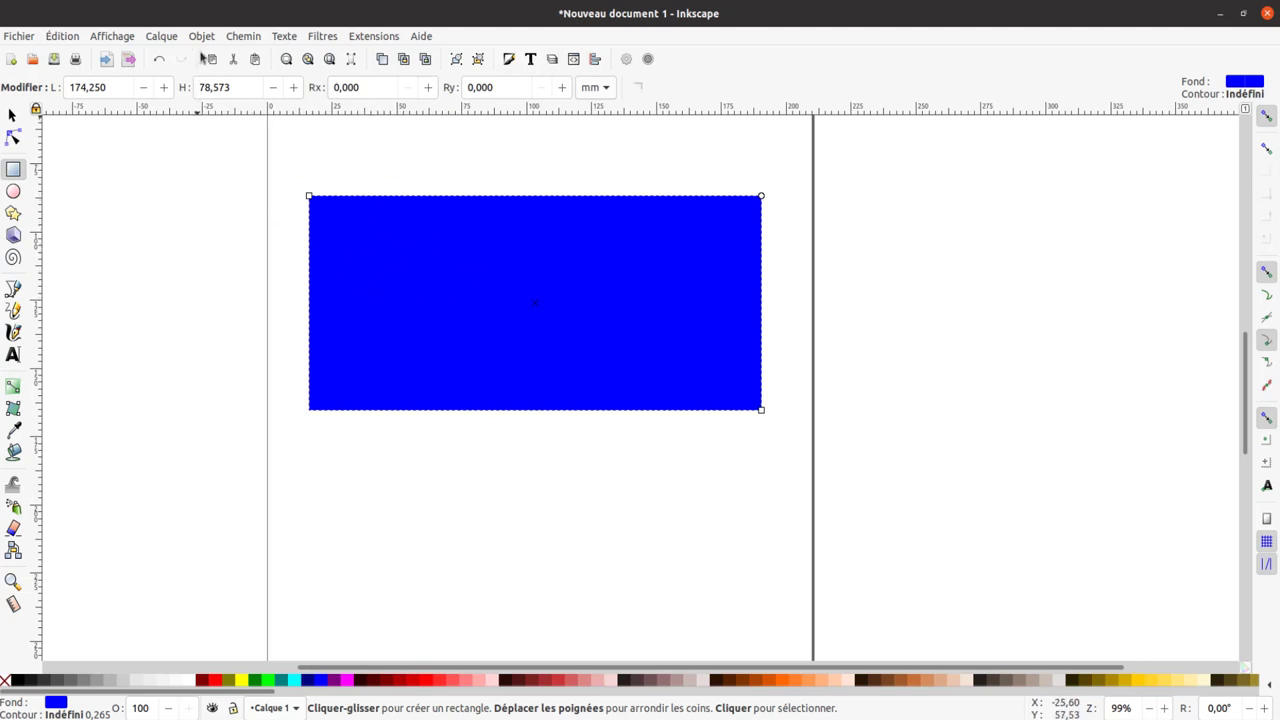
left_click(243, 36)
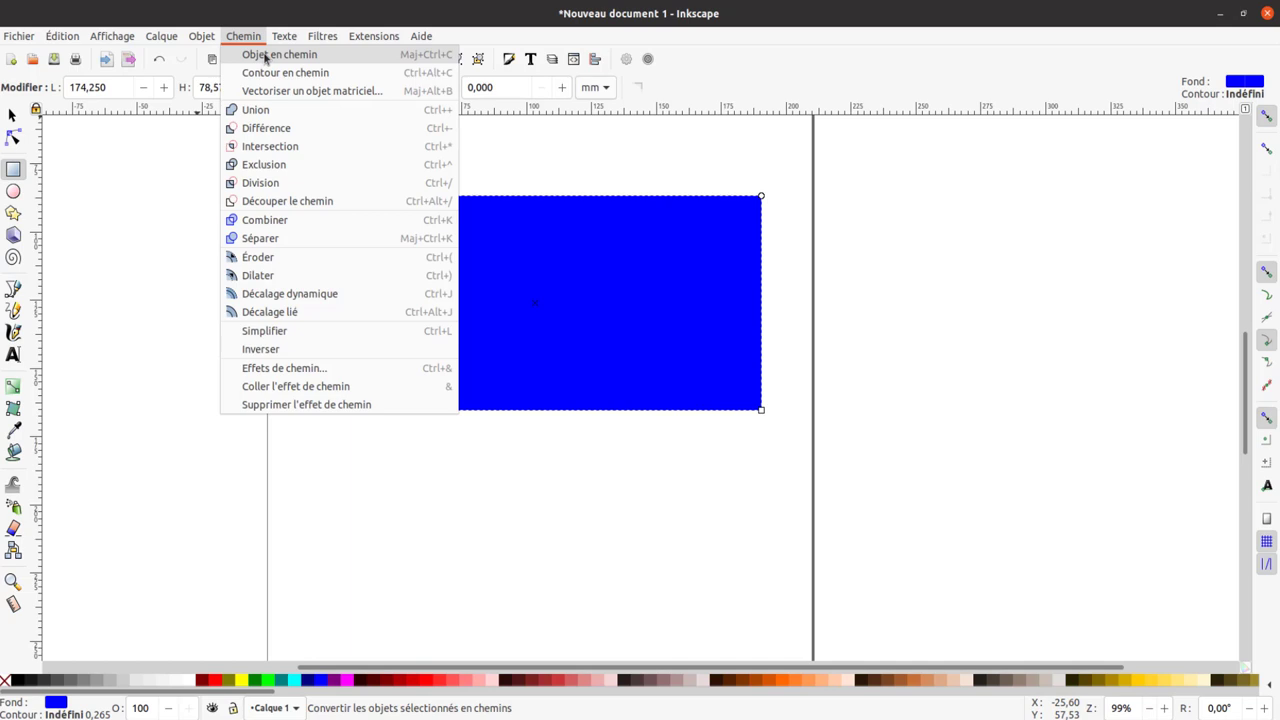
left_click(265, 55)
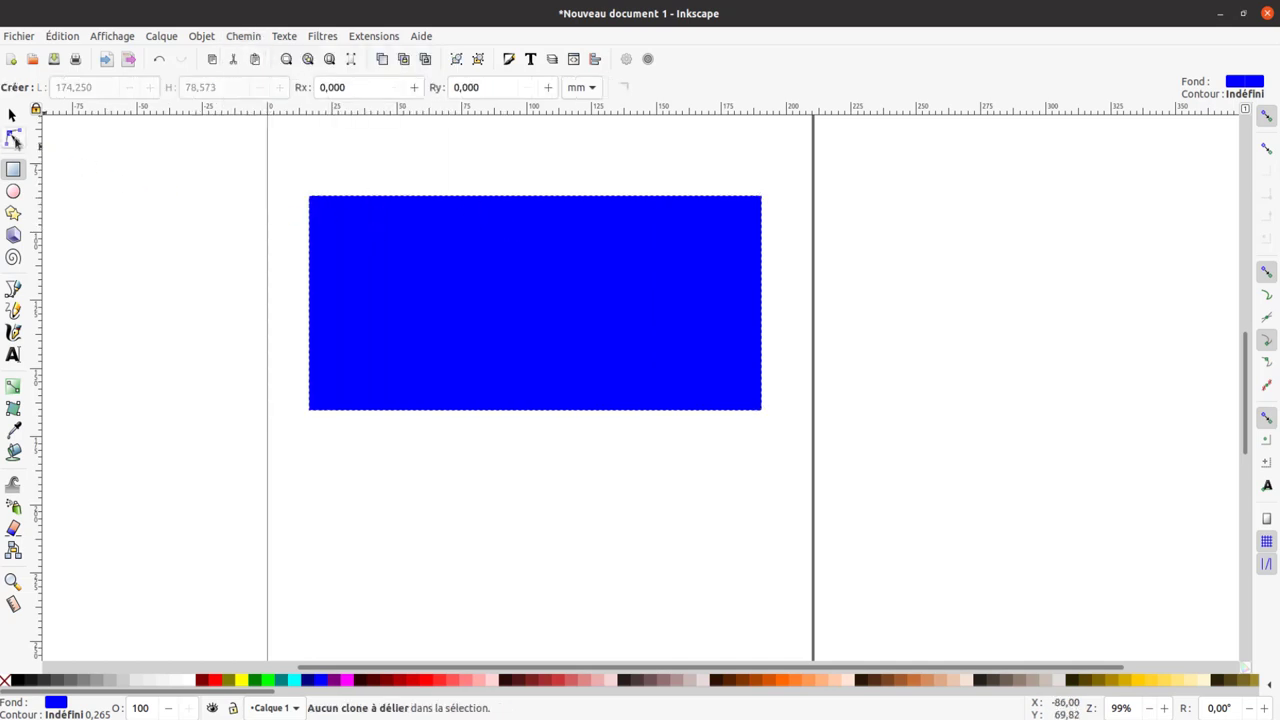
left_click(13, 140)
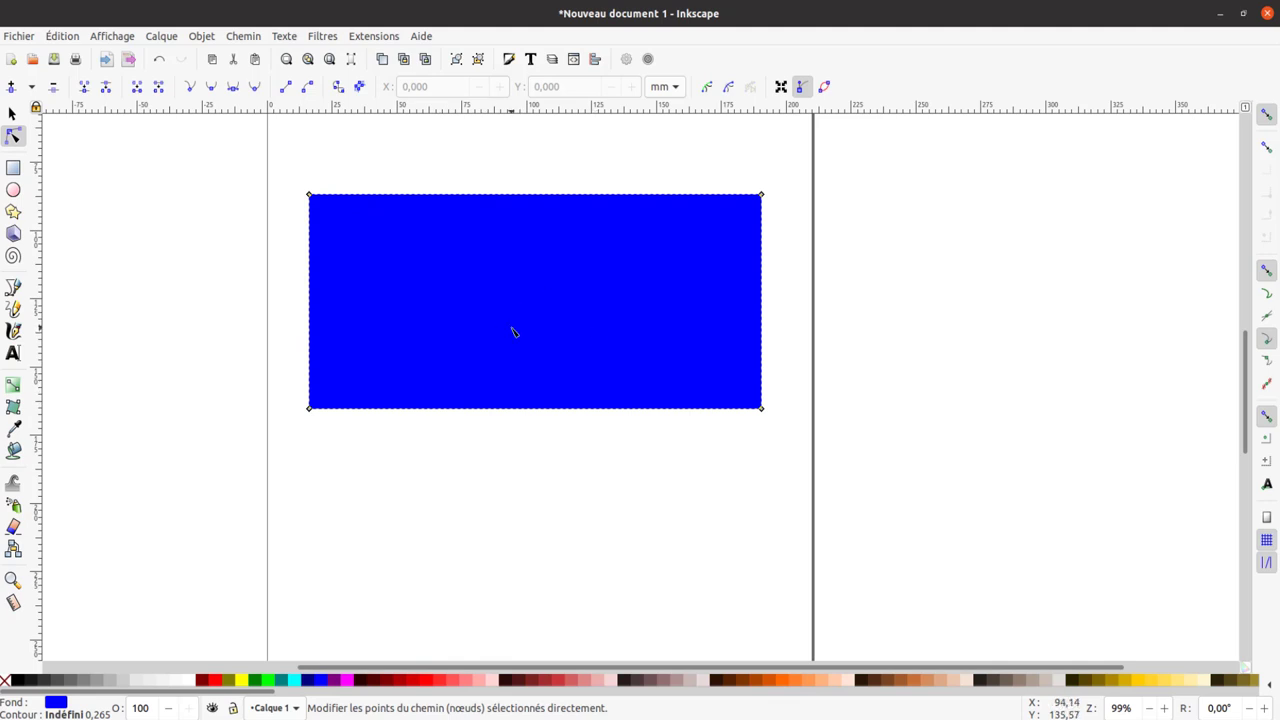
key("ctrl+z")
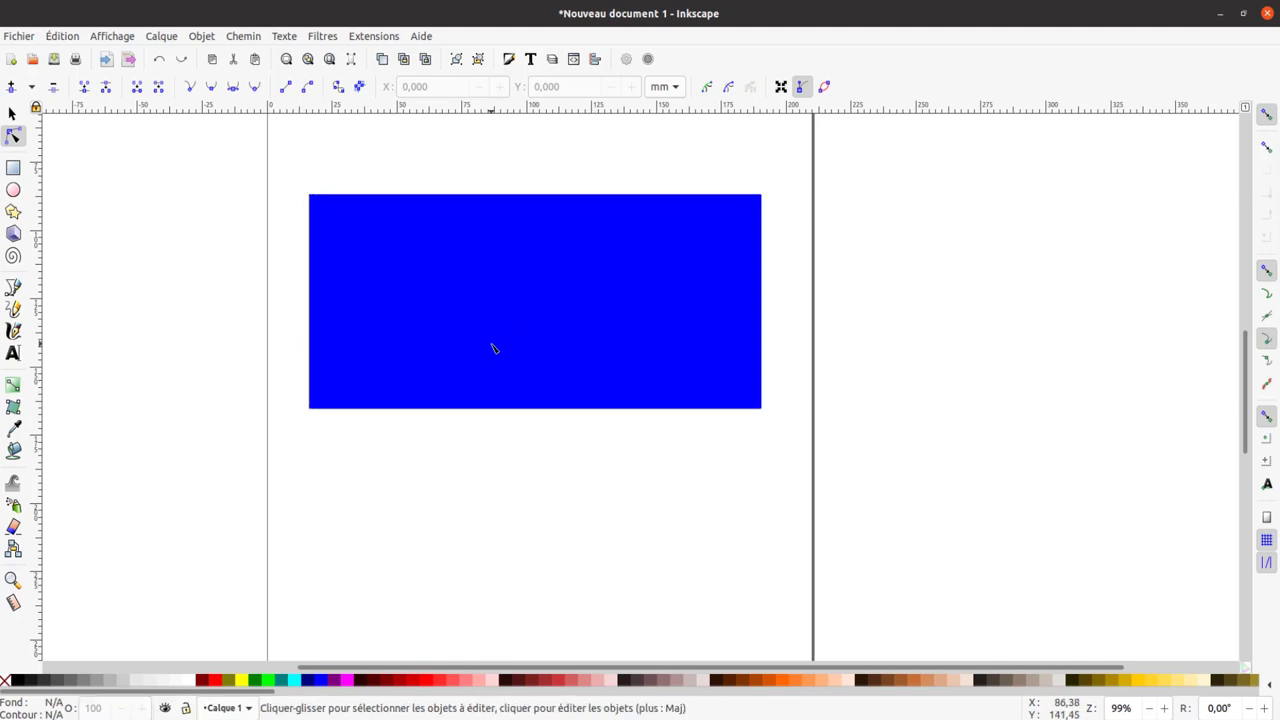
key("ctrl+z")
Draw a wide blue rectangle across the upper page, ready for 4×4 mesh editing.
left_click(13, 168)
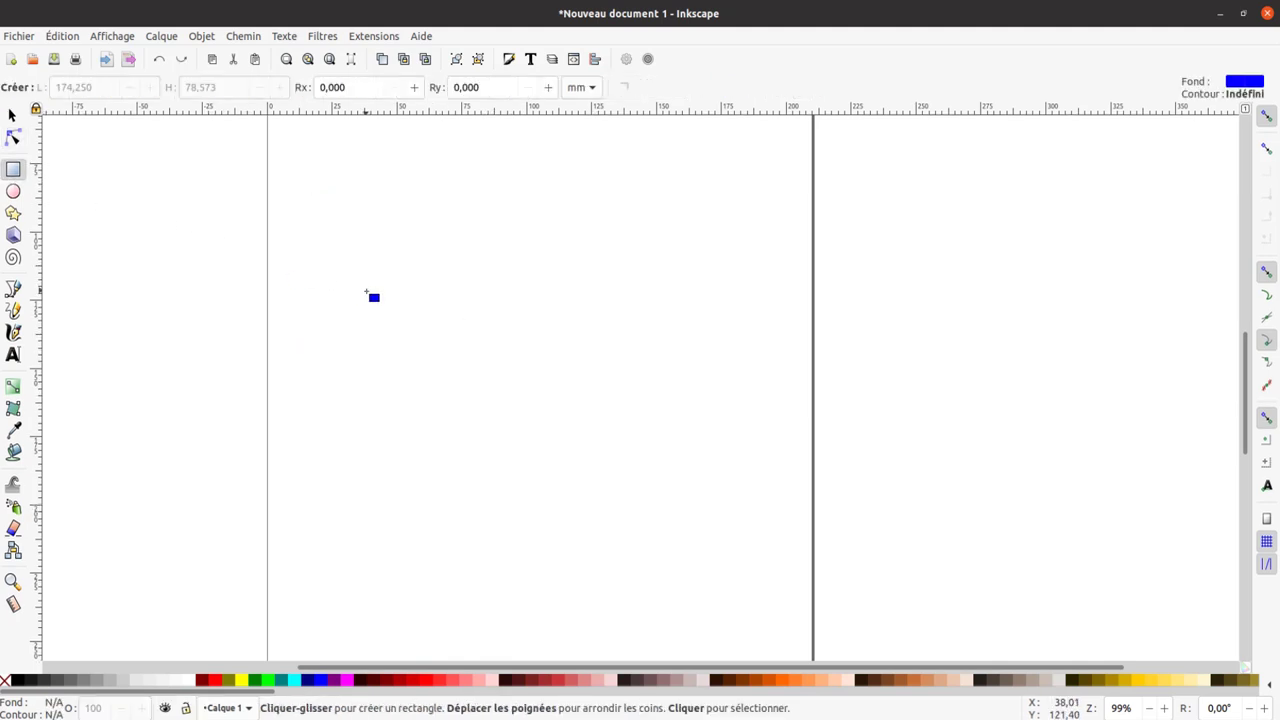
left_click_drag(350, 232, 759, 423)
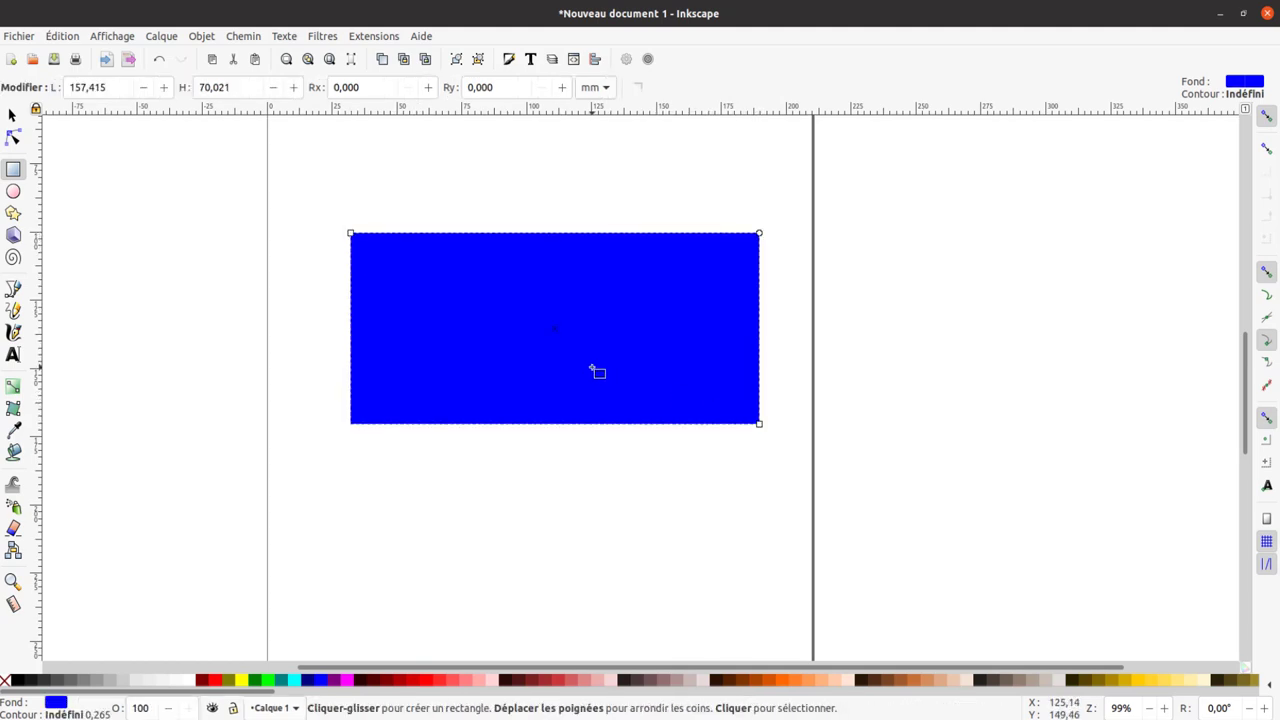
left_click(13, 409)
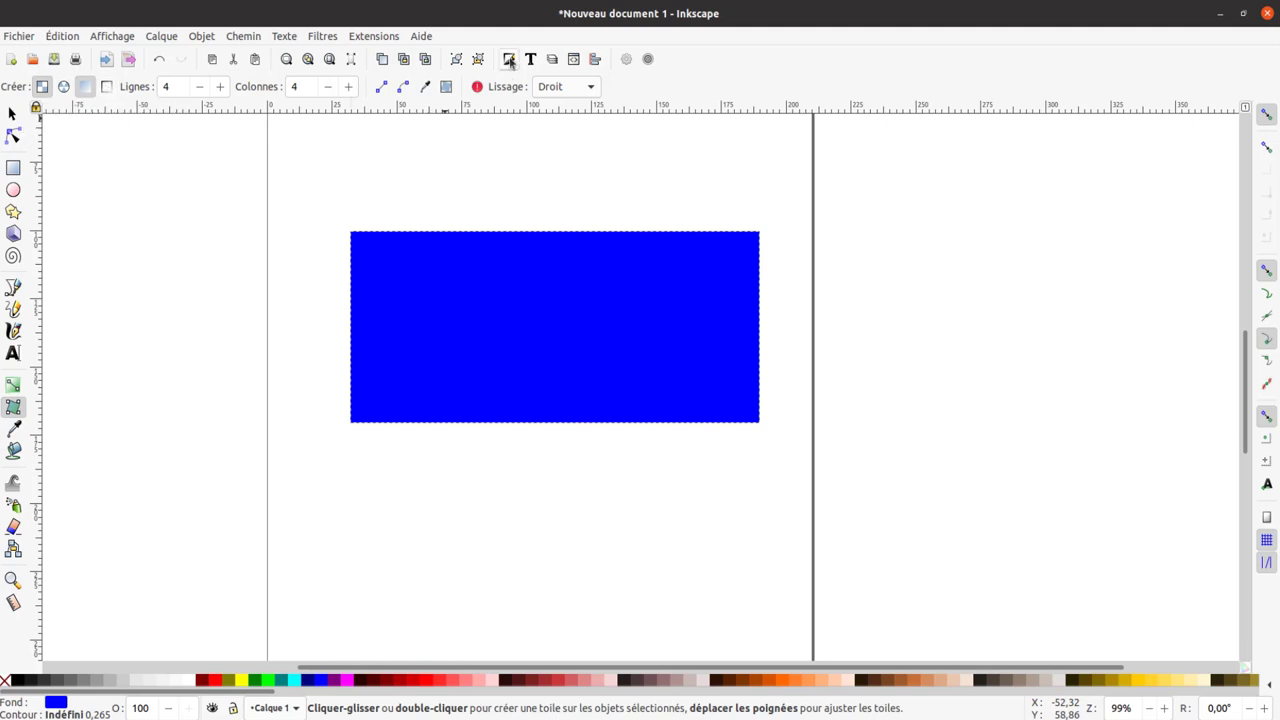
In Fill and Stroke, give the rectangle a flat black outline.
left_click(509, 59)
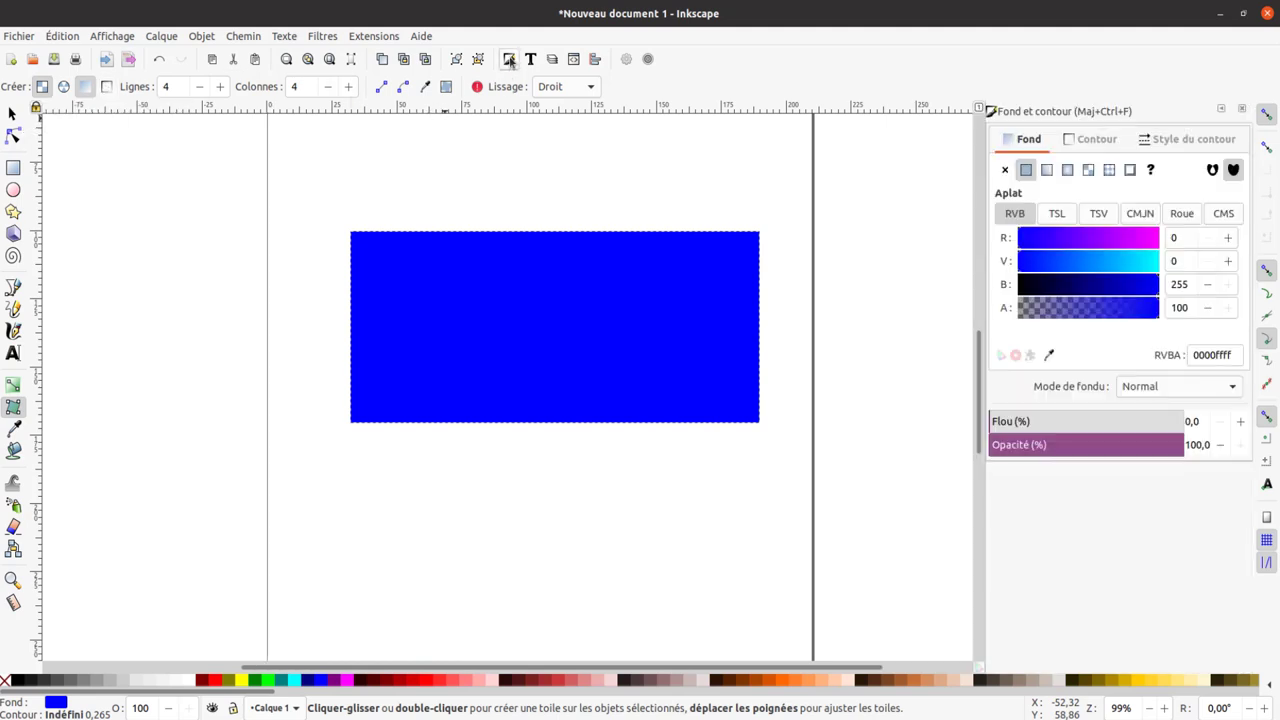
left_click(1083, 143)
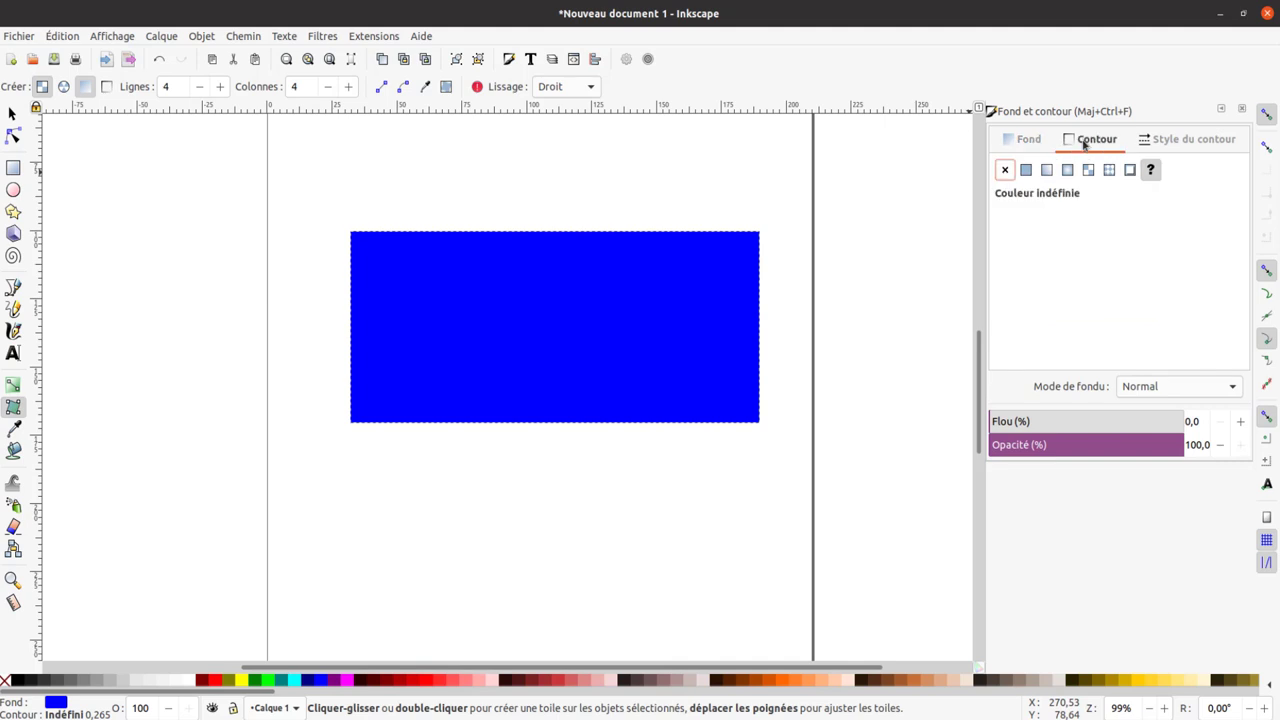
left_click(1025, 170)
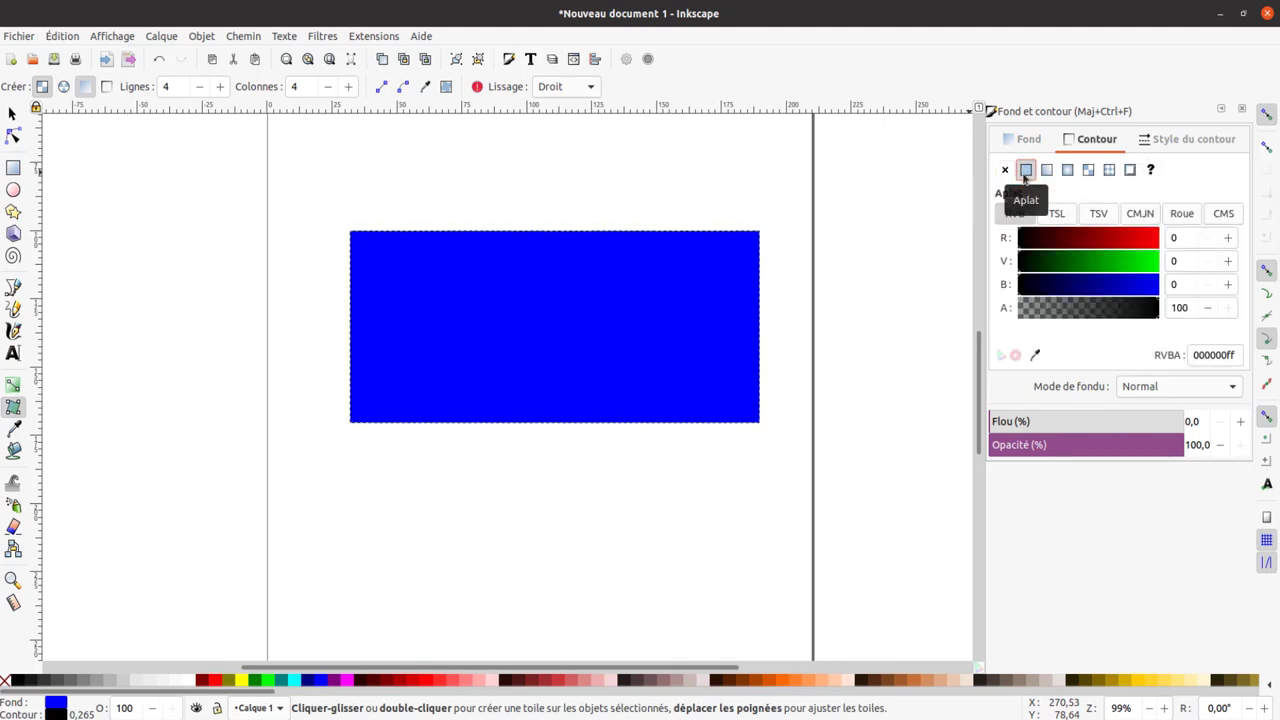
left_click(1180, 213)
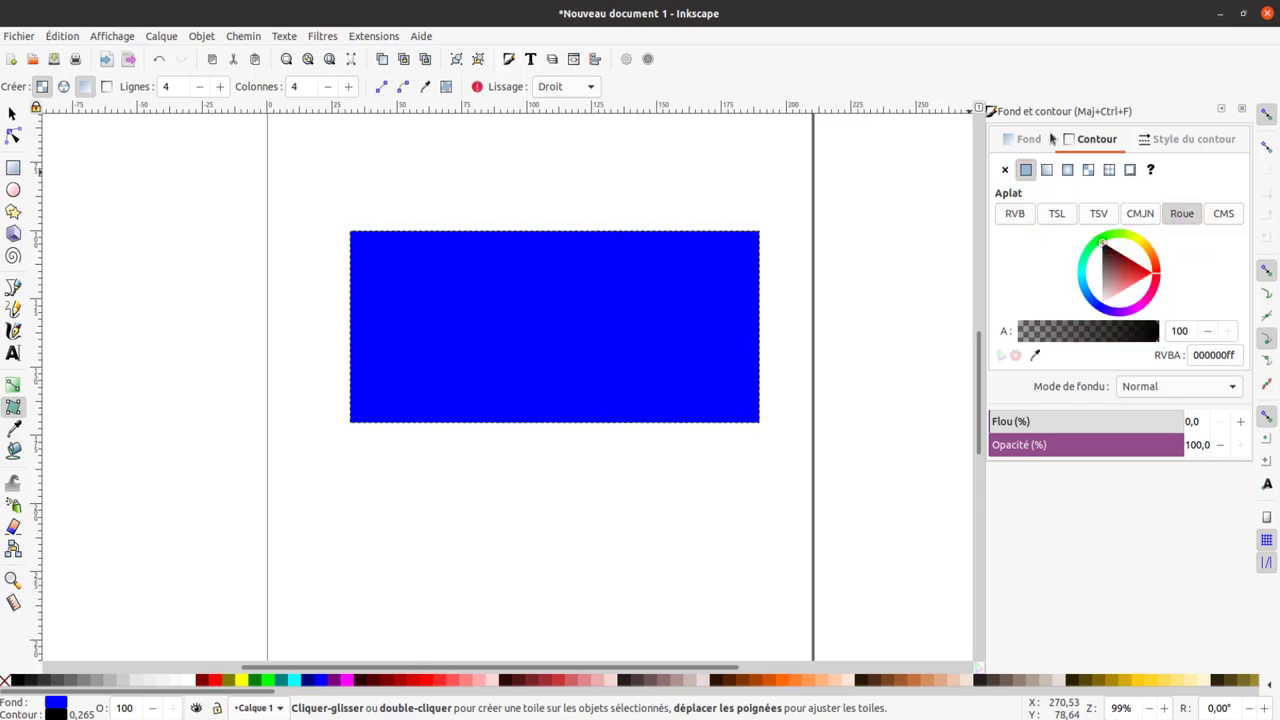
Thicken the outline to 1,665 mm, then set the stroke paint to none.
left_click(1190, 143)
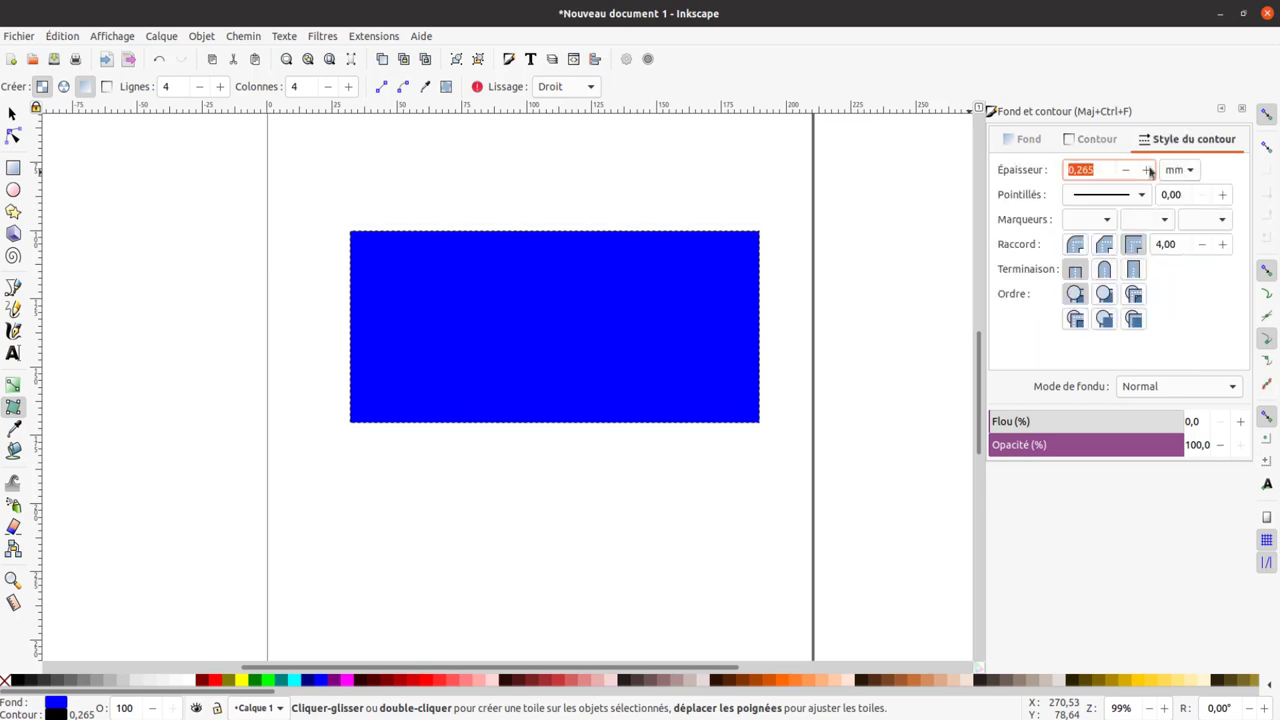
left_click(1146, 172)
left_click(1146, 172)
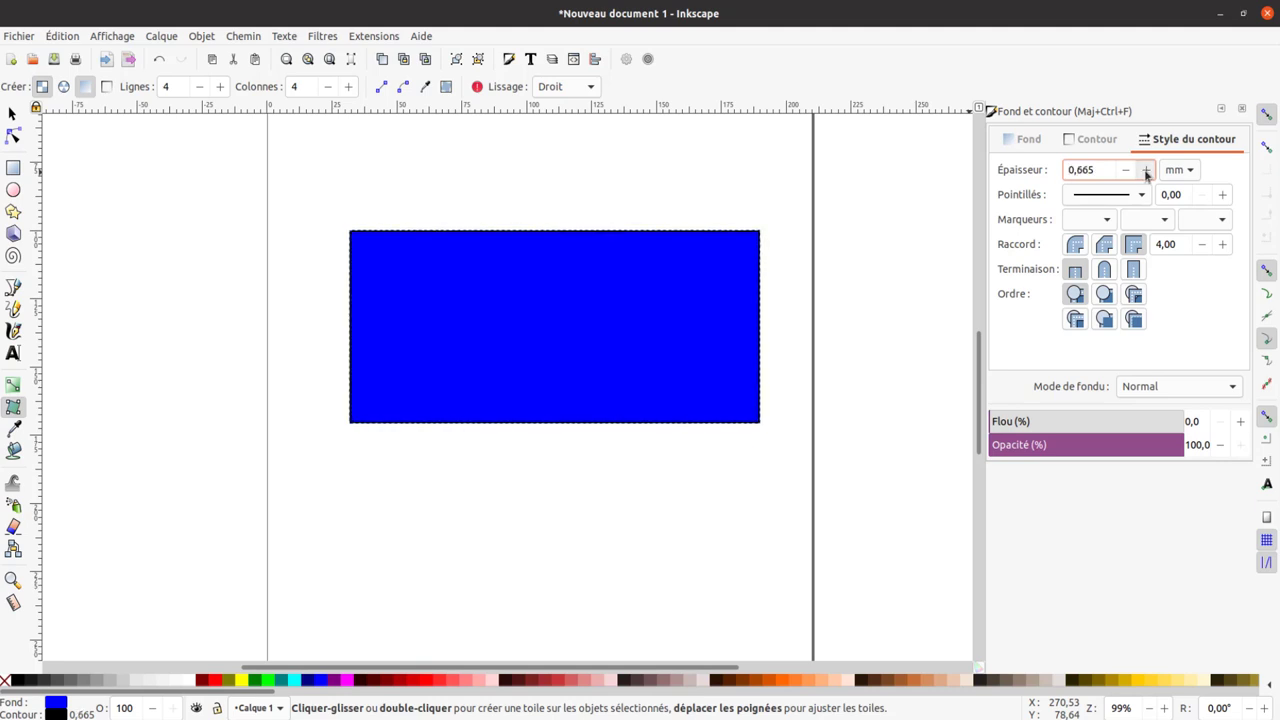
left_click(1146, 172)
left_click(1146, 172)
left_click(1146, 172)
left_click(1146, 172)
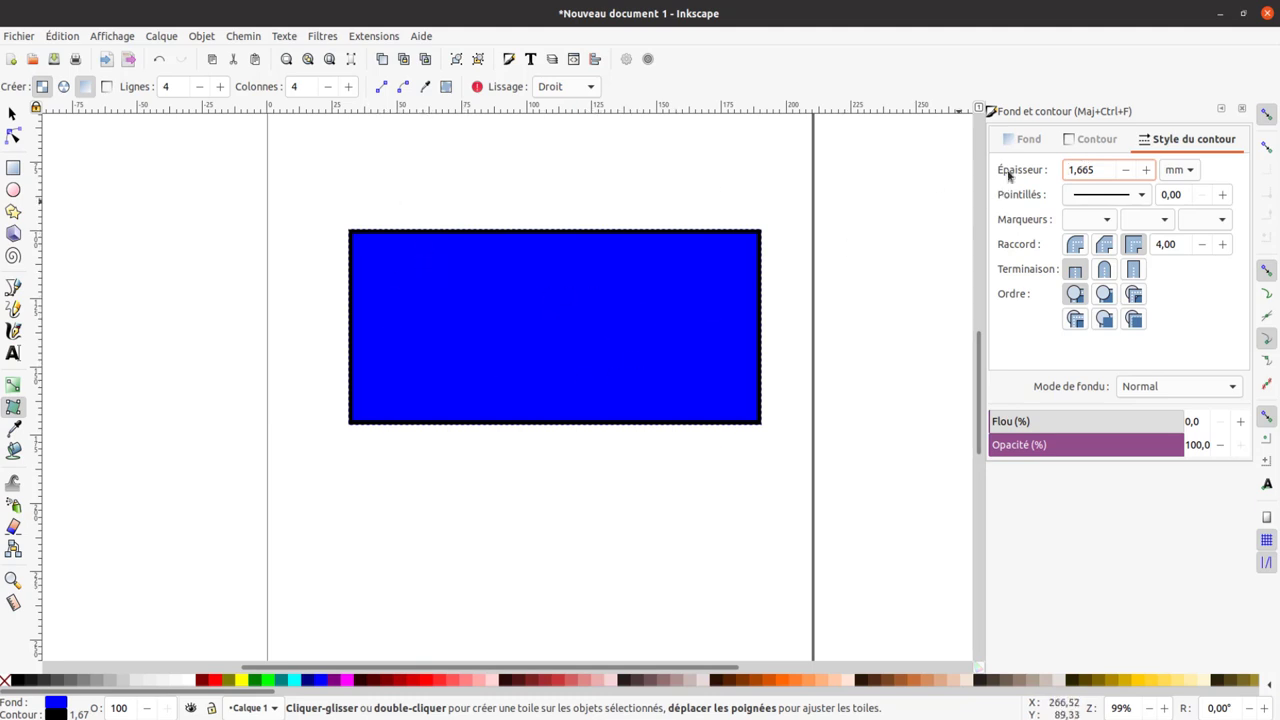
left_click(1090, 139)
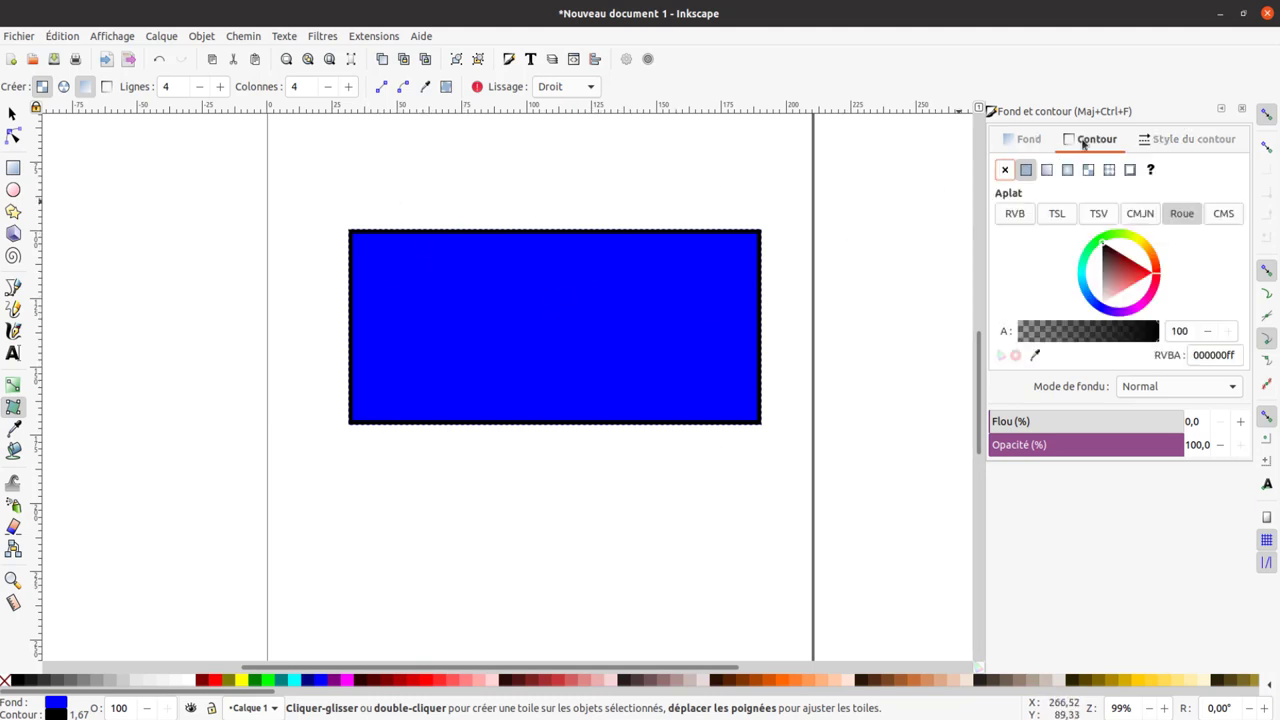
left_click(1005, 170)
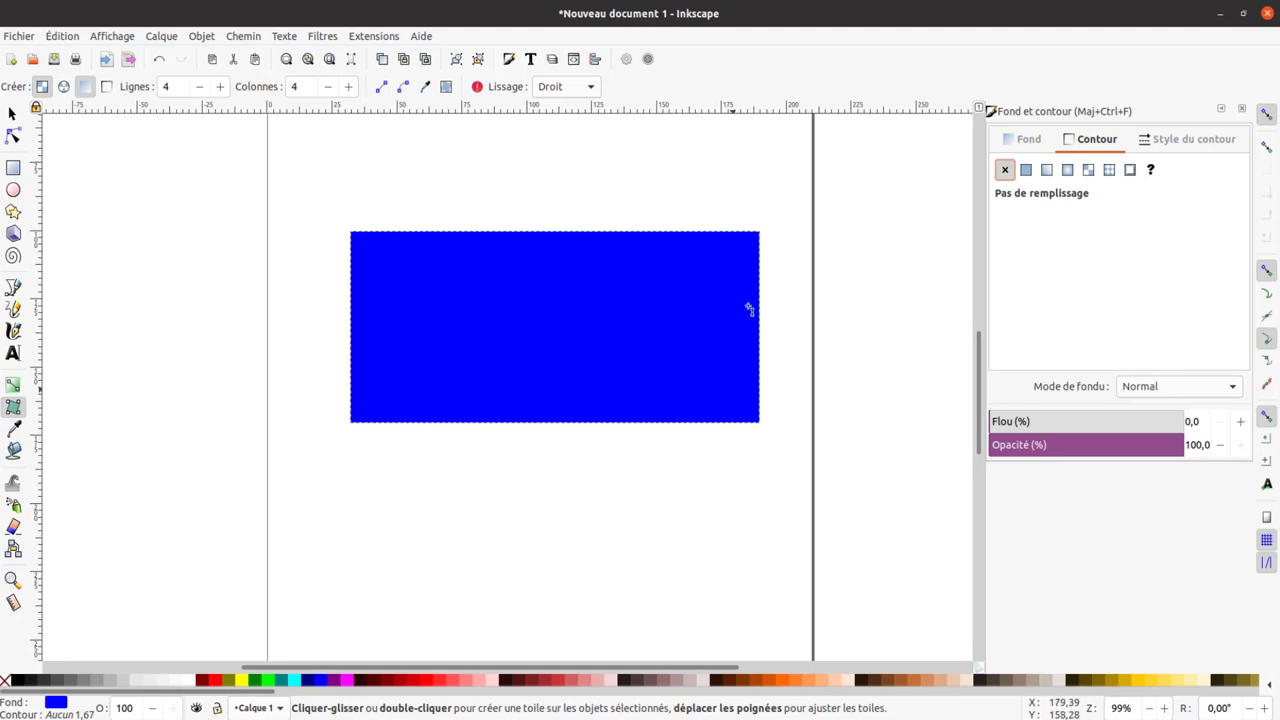
Create a 1×1 mesh on the rectangle and drag the top-left node's left-edge handle down.
left_click(203, 87)
left_click(203, 87)
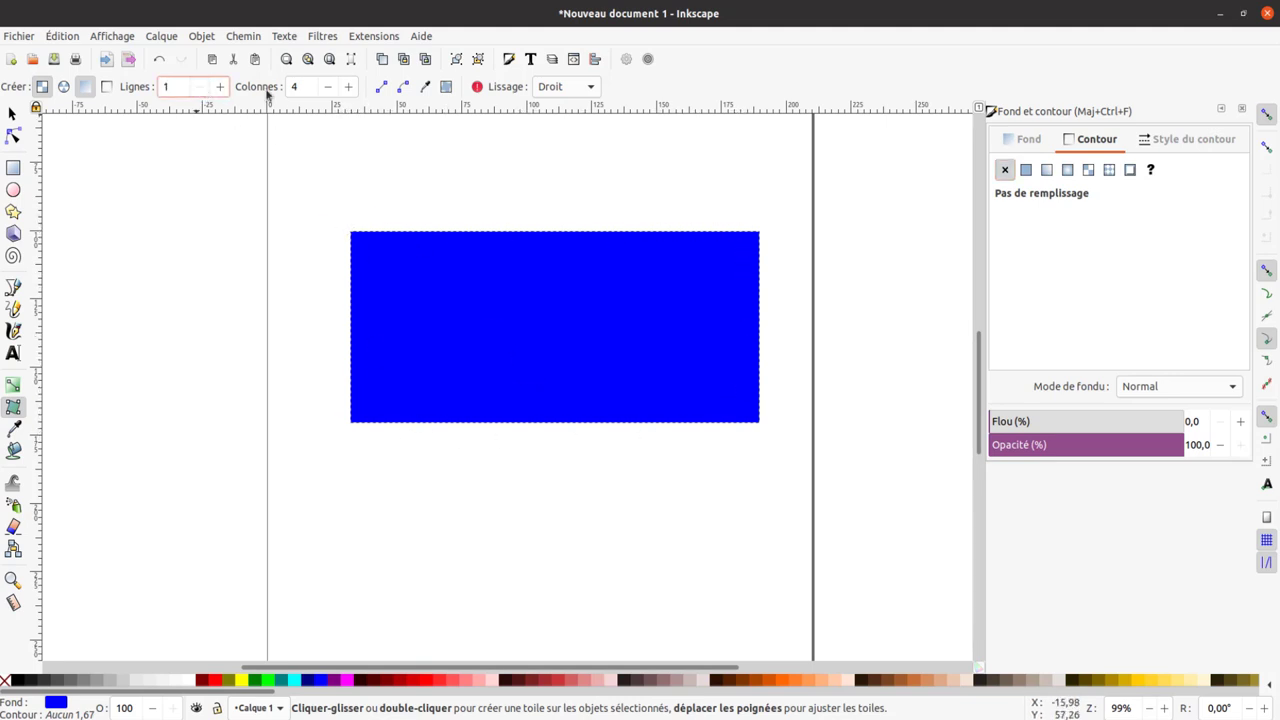
left_click(327, 87)
left_click(327, 87)
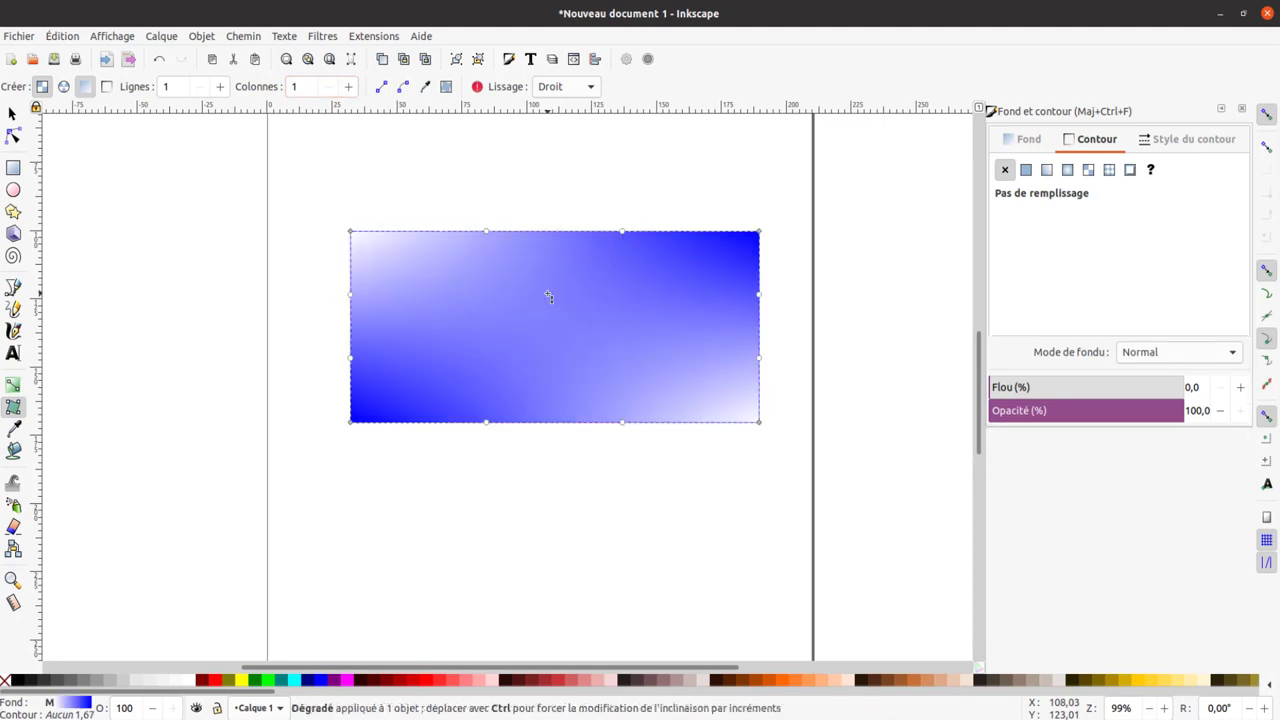
double_click(549, 292)
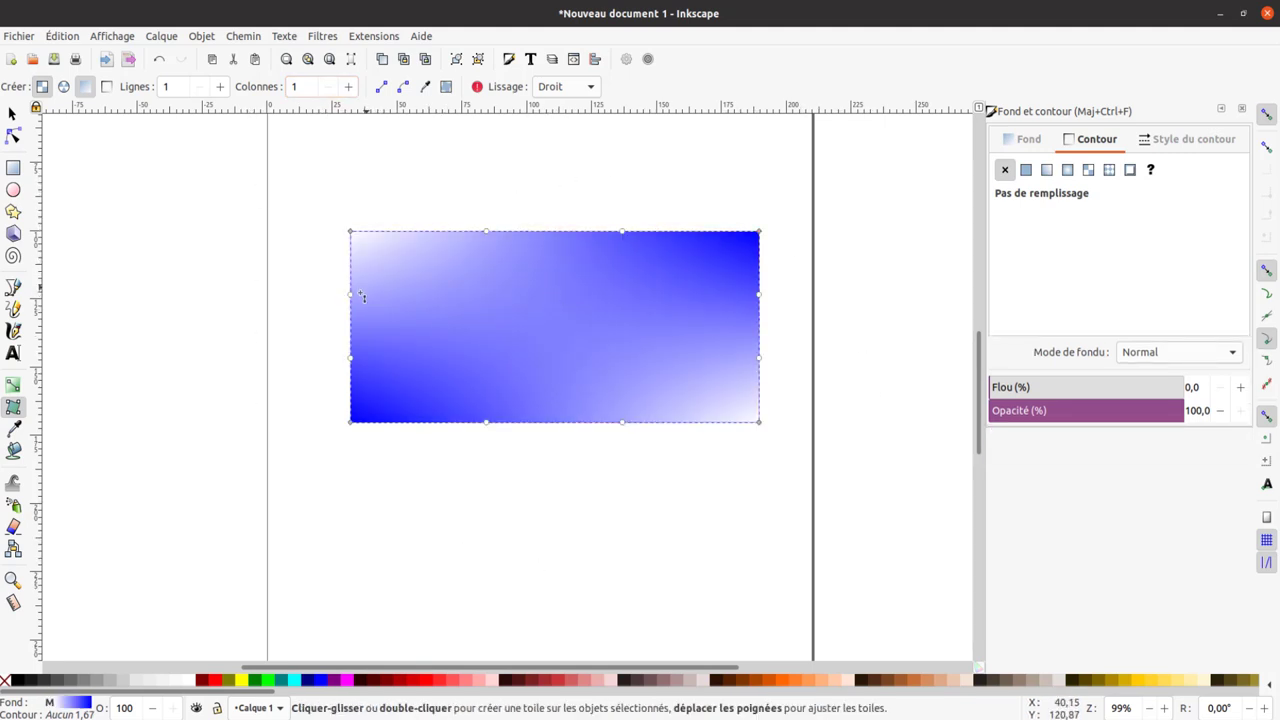
left_click(350, 231)
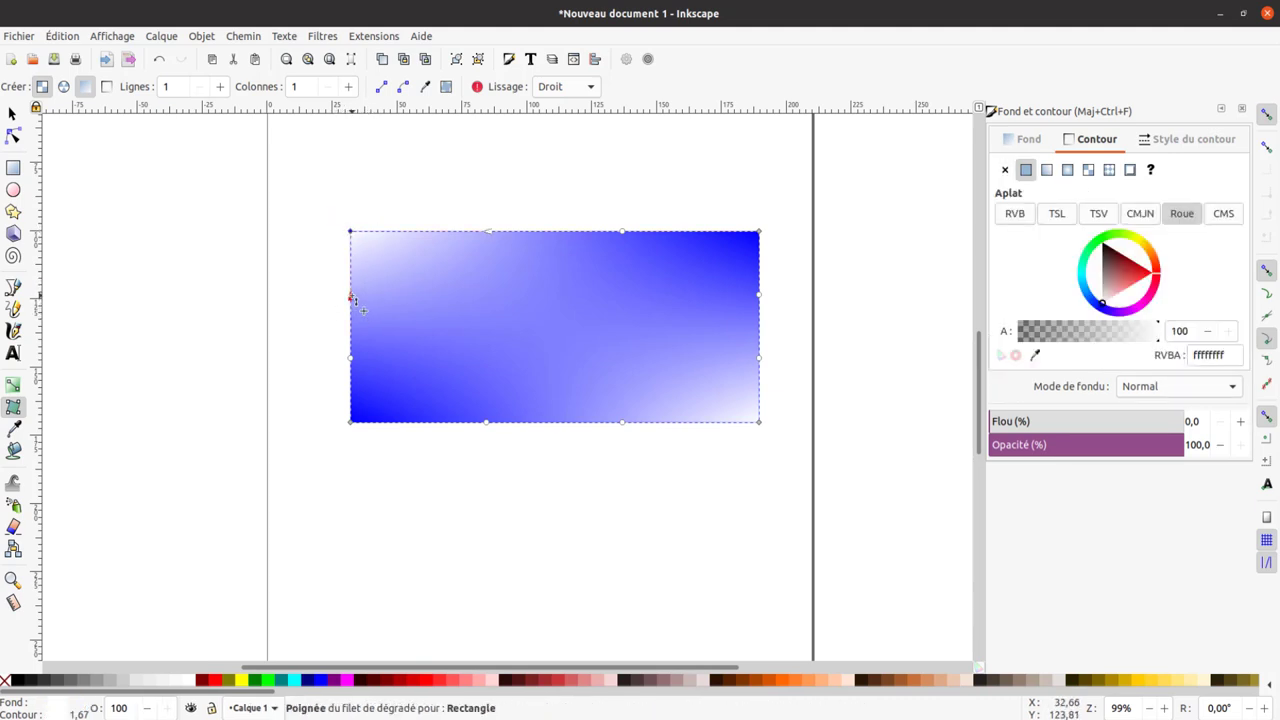
mouse_move(353, 301)
left_mouse_down()
mouse_move(350, 391)
mouse_move(353, 287)
left_mouse_up()
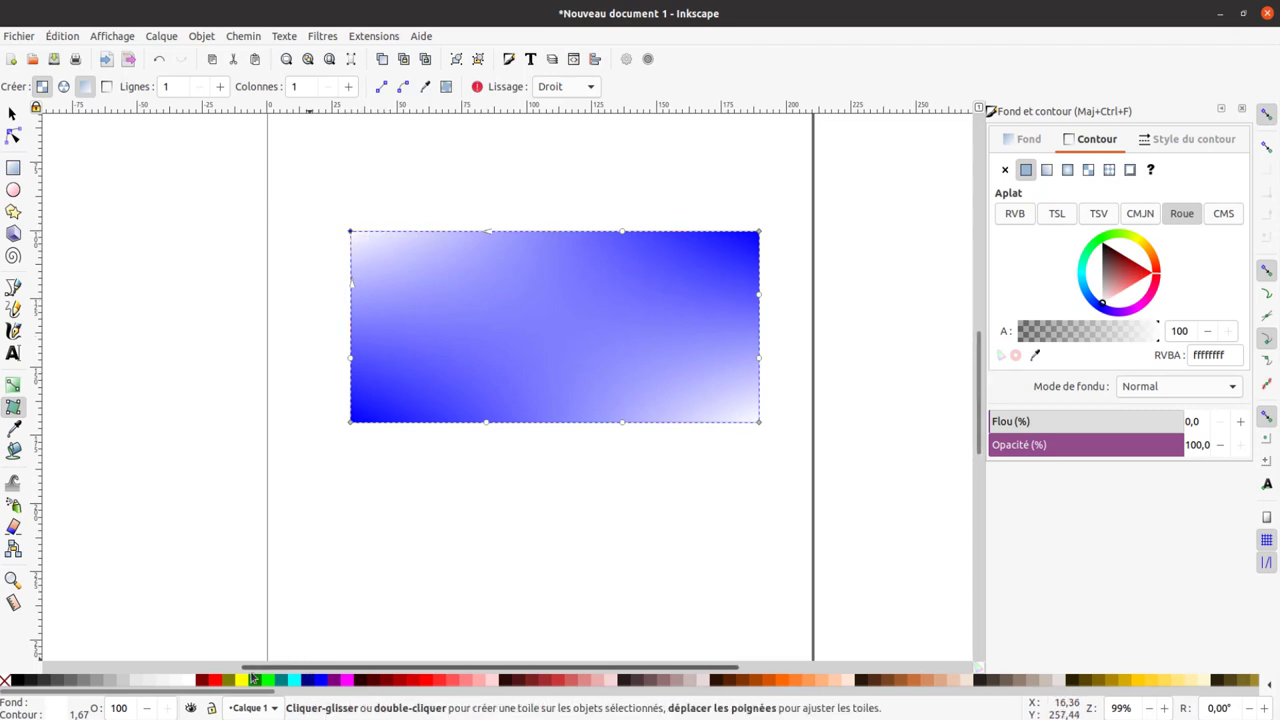
Colour the top-left mesh corner red and bend the top-edge handles toward it.
left_click(215, 680)
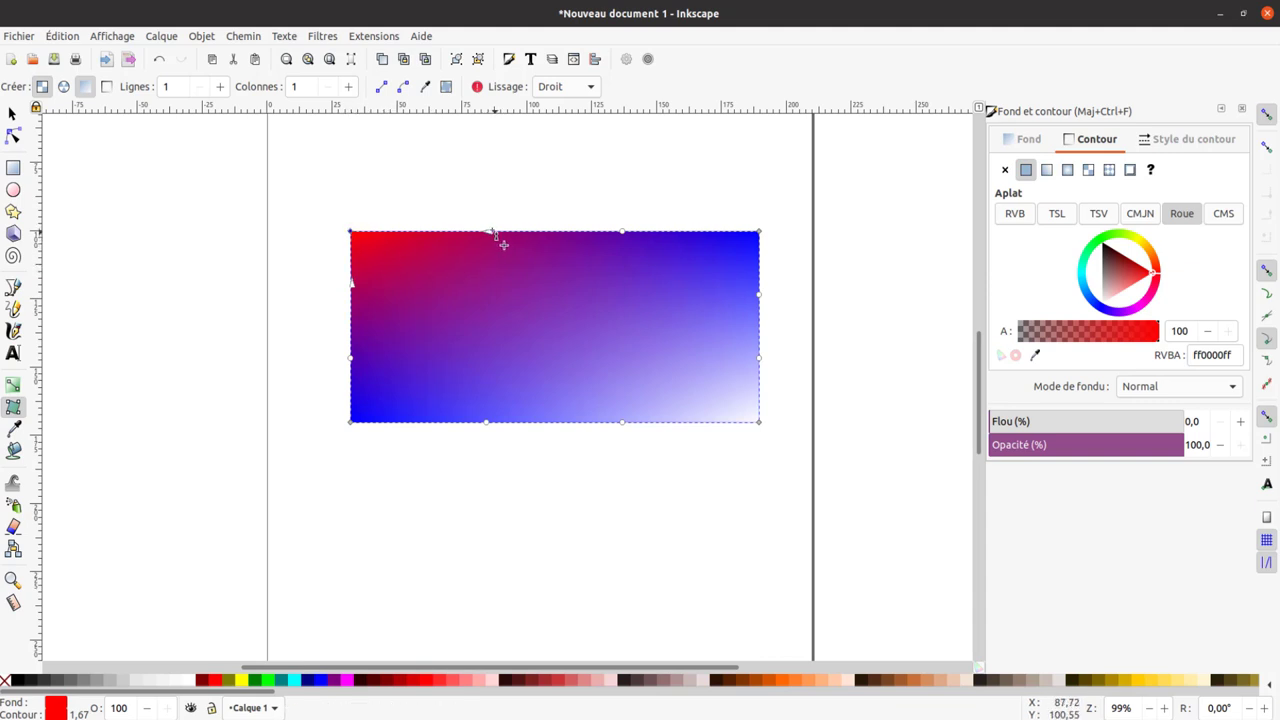
mouse_move(492, 232)
left_mouse_down()
mouse_move(386, 238)
mouse_move(698, 228)
left_mouse_up()
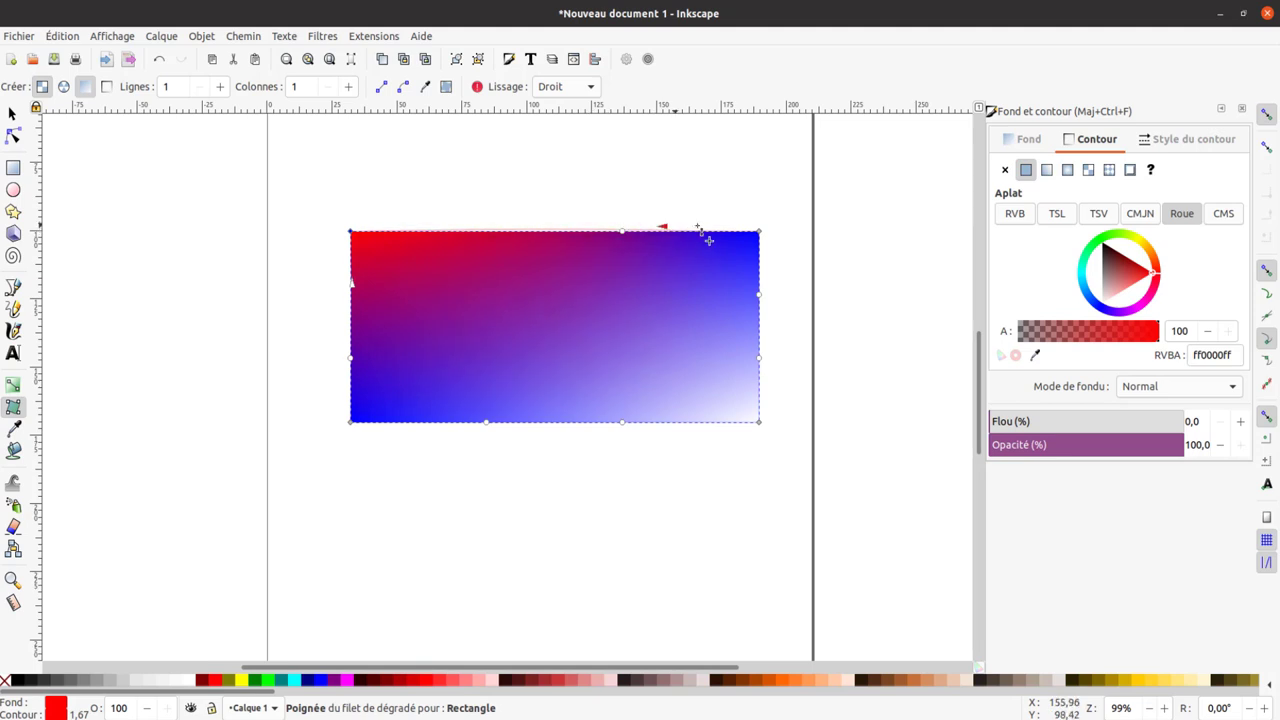
left_click_drag(698, 228, 502, 234)
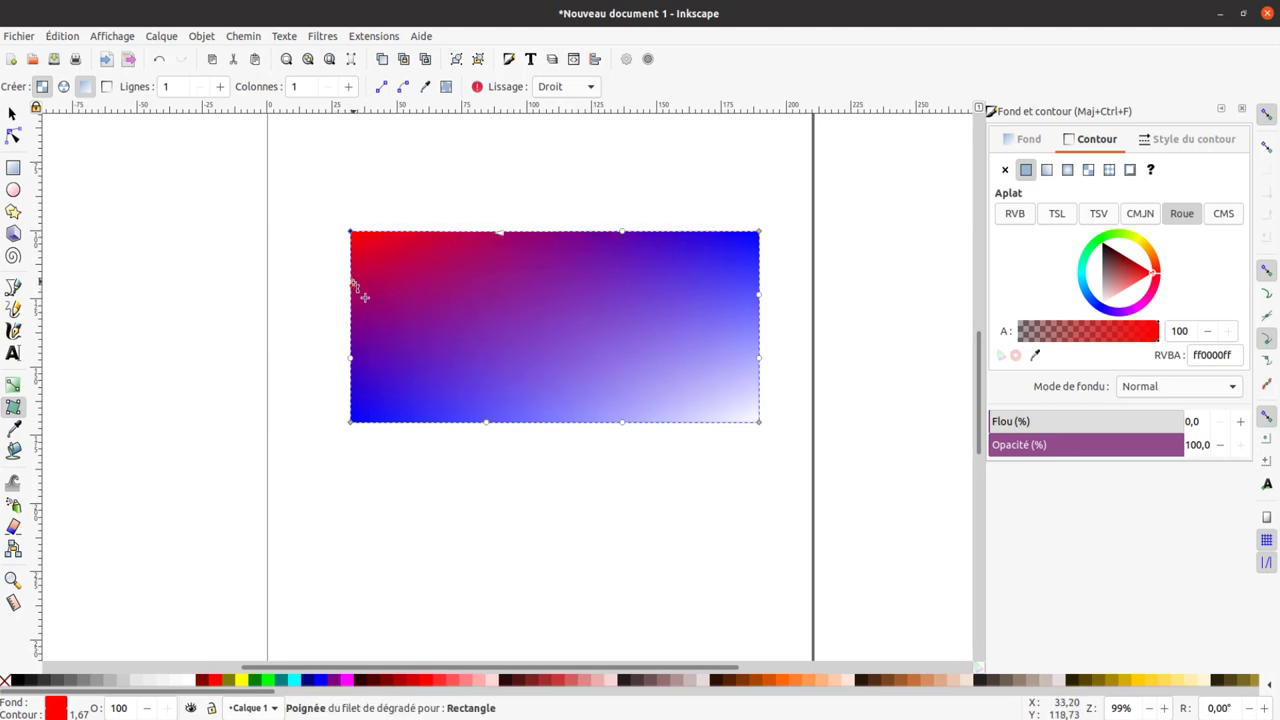
left_click_drag(355, 287, 352, 298)
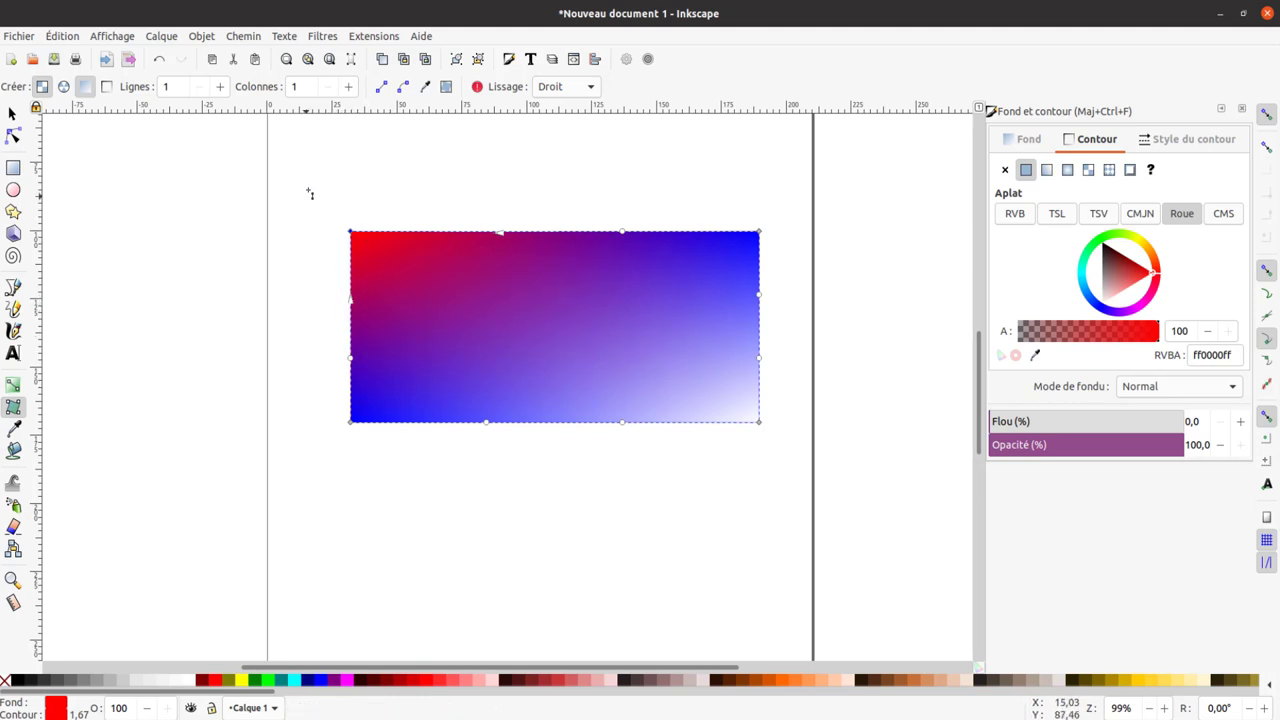
Try a red left edge and undo it, then colour the top-right corner yellow.
mouse_move(310, 193)
left_mouse_down()
mouse_move(370, 432)
mouse_move(400, 495)
left_mouse_up()
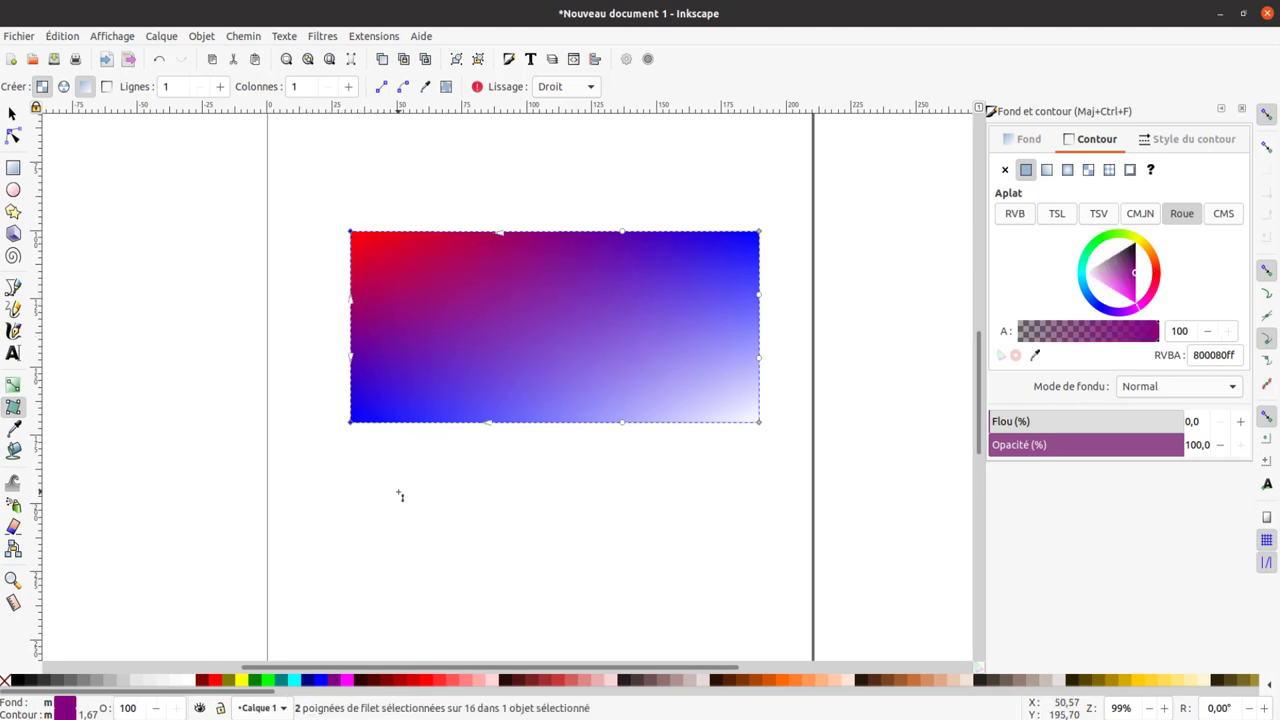
left_click_drag(216, 682, 433, 314)
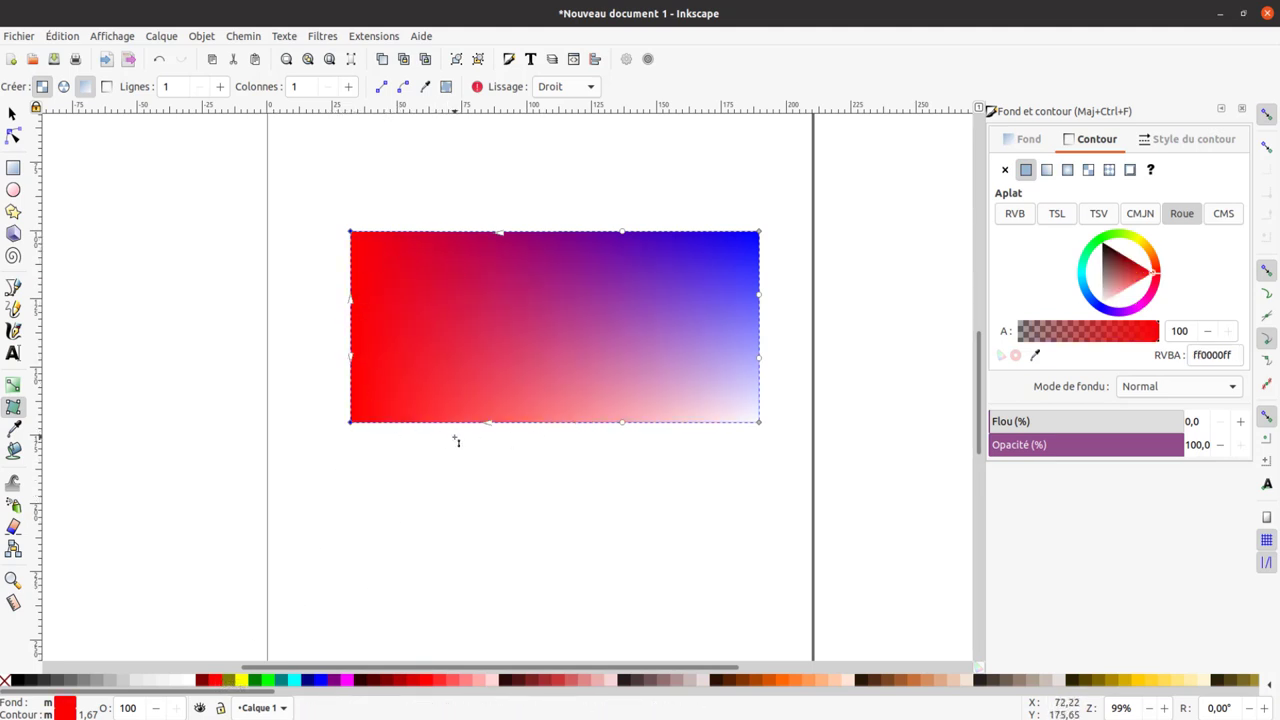
key("ctrl+z")
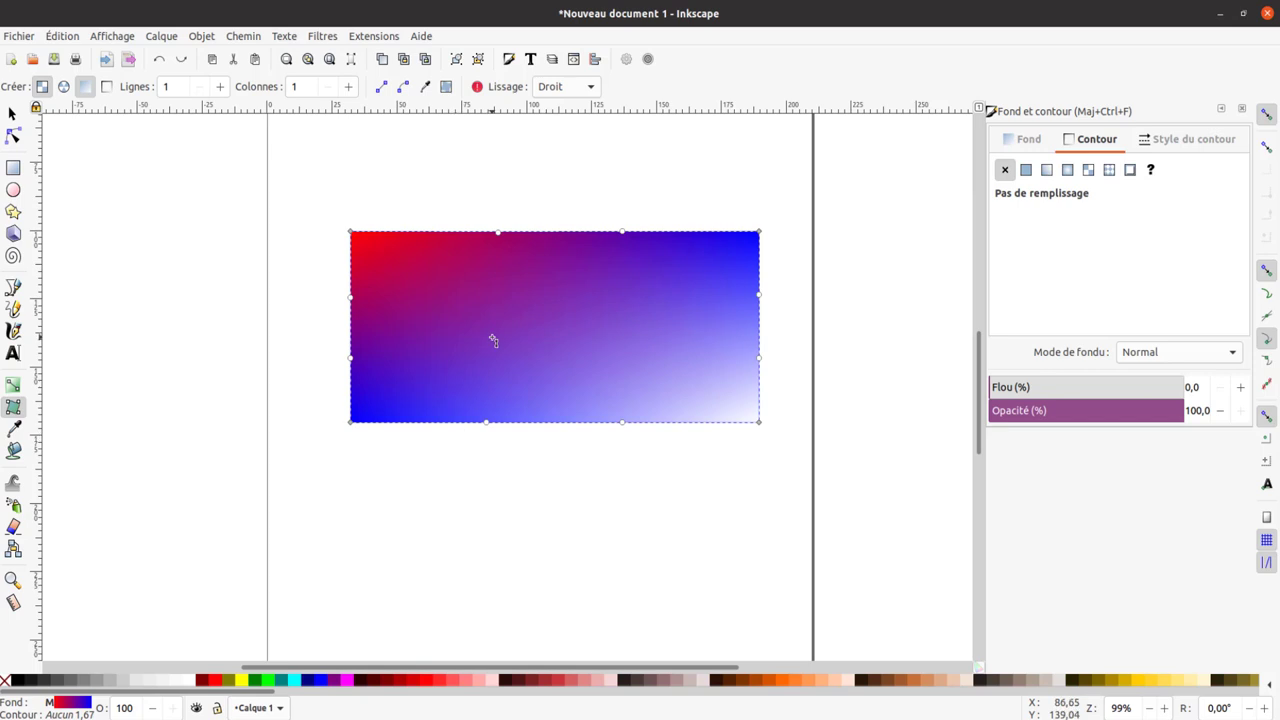
left_click(760, 233)
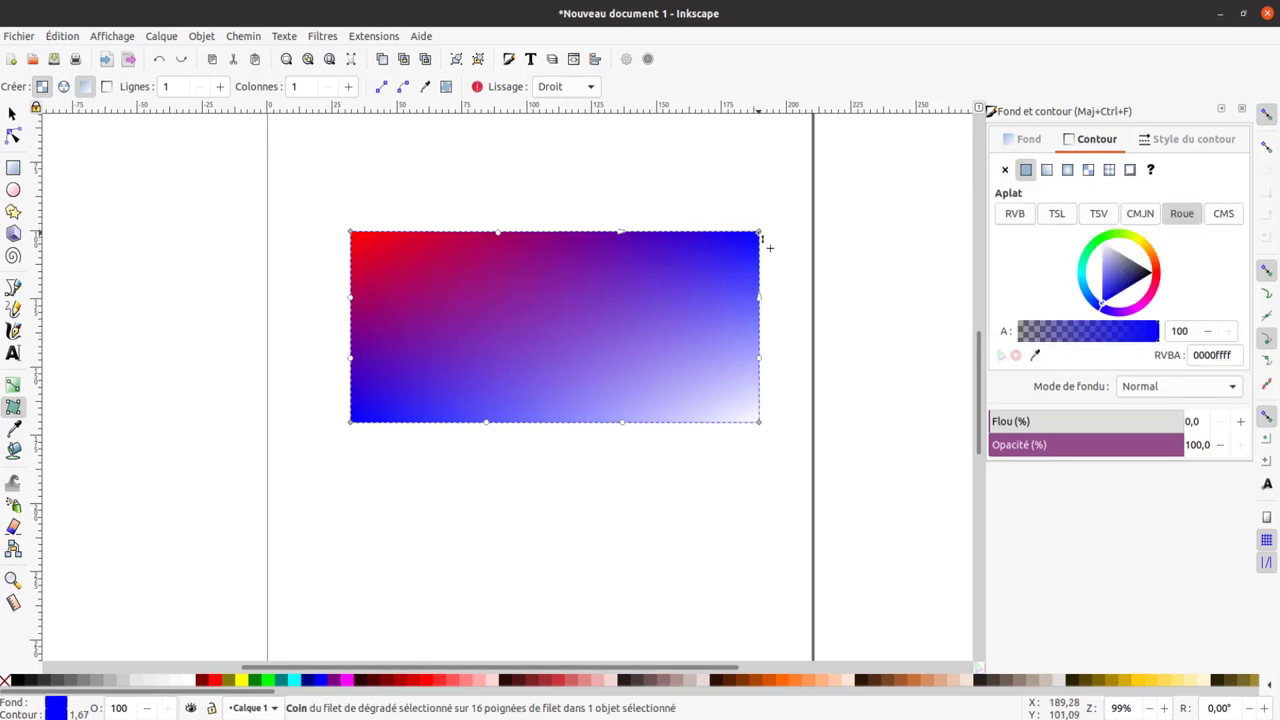
left_click(240, 682)
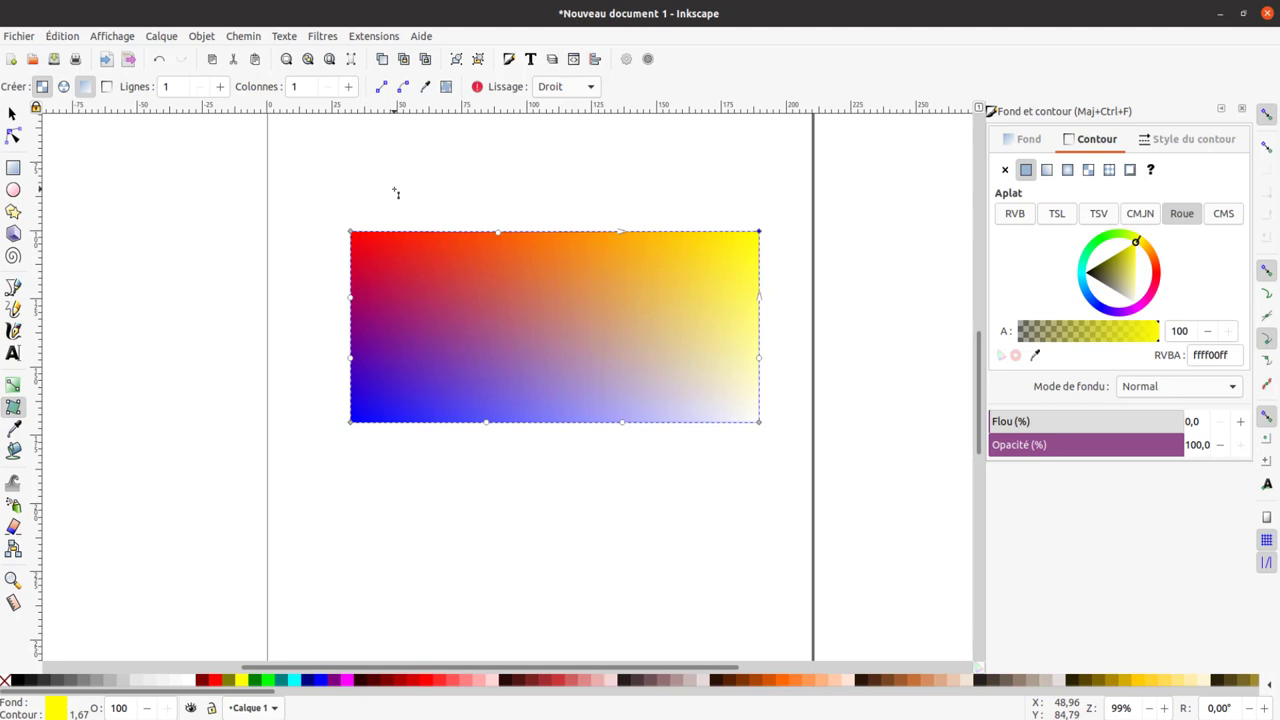
Subdivide the mesh with a new column and row, then colour the right-edge middle node magenta (#FF00FF).
double_click(435, 233)
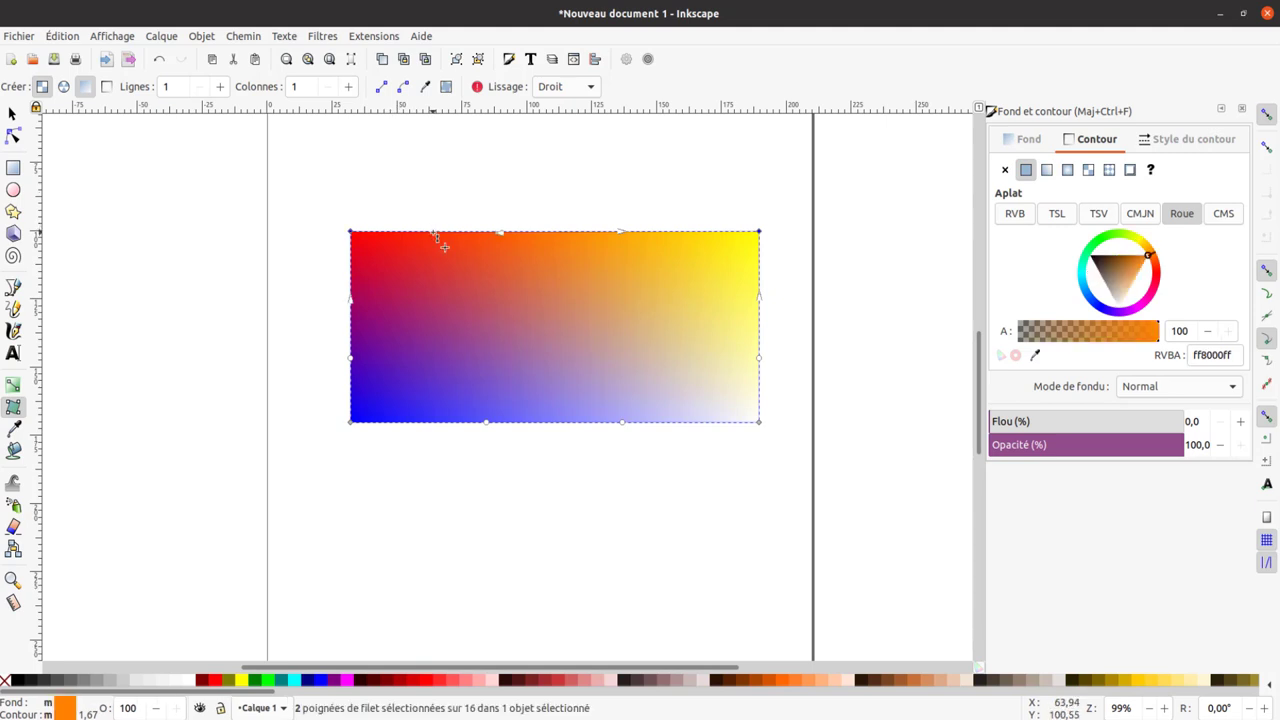
double_click(350, 322)
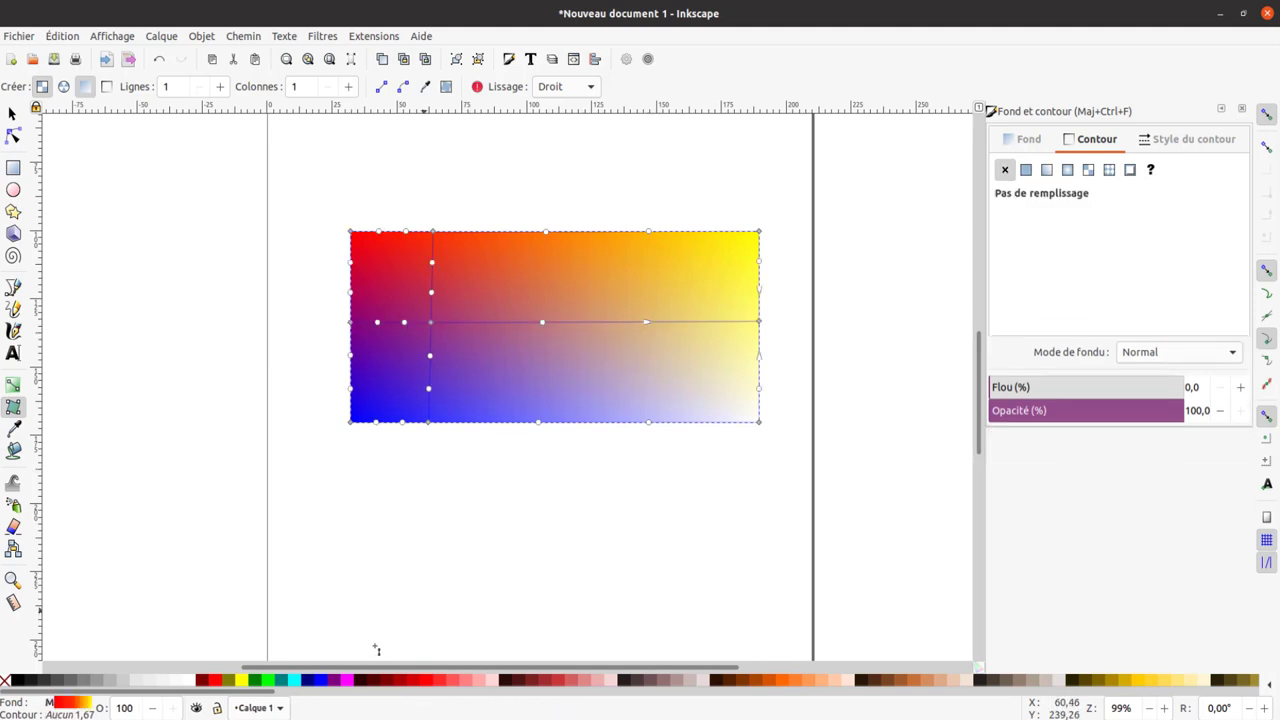
left_click(347, 680)
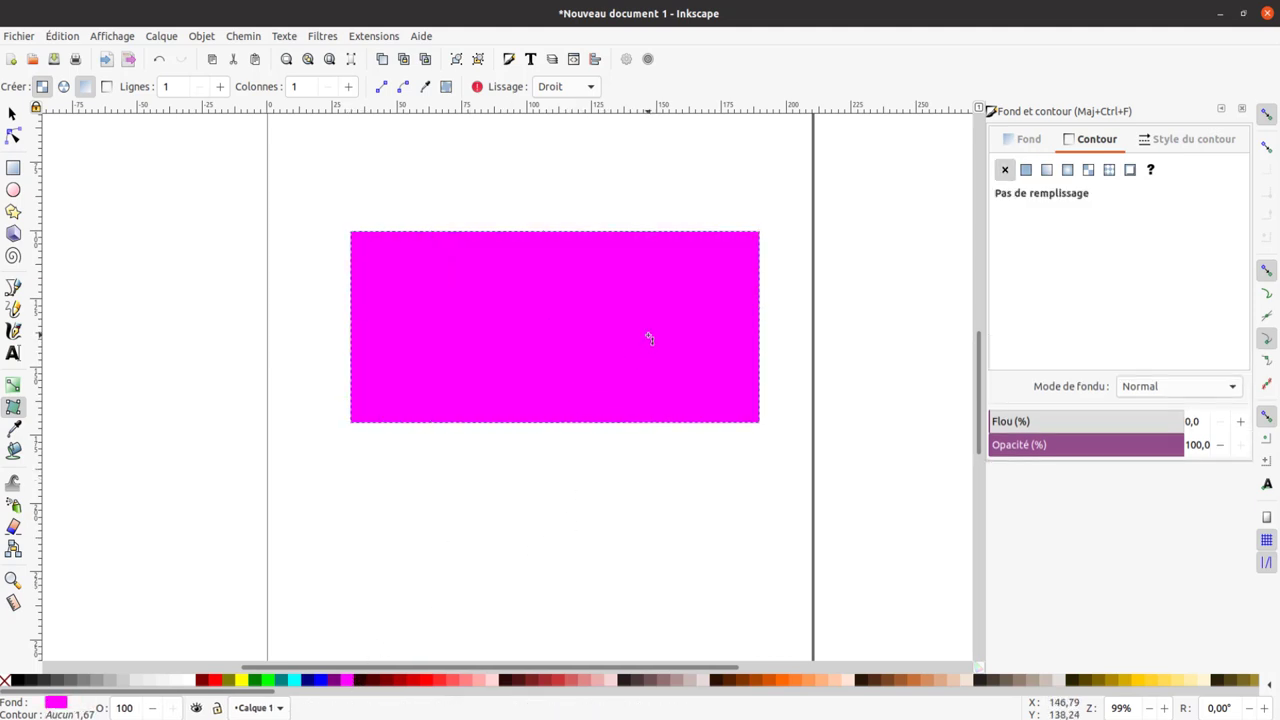
key("ctrl+z")
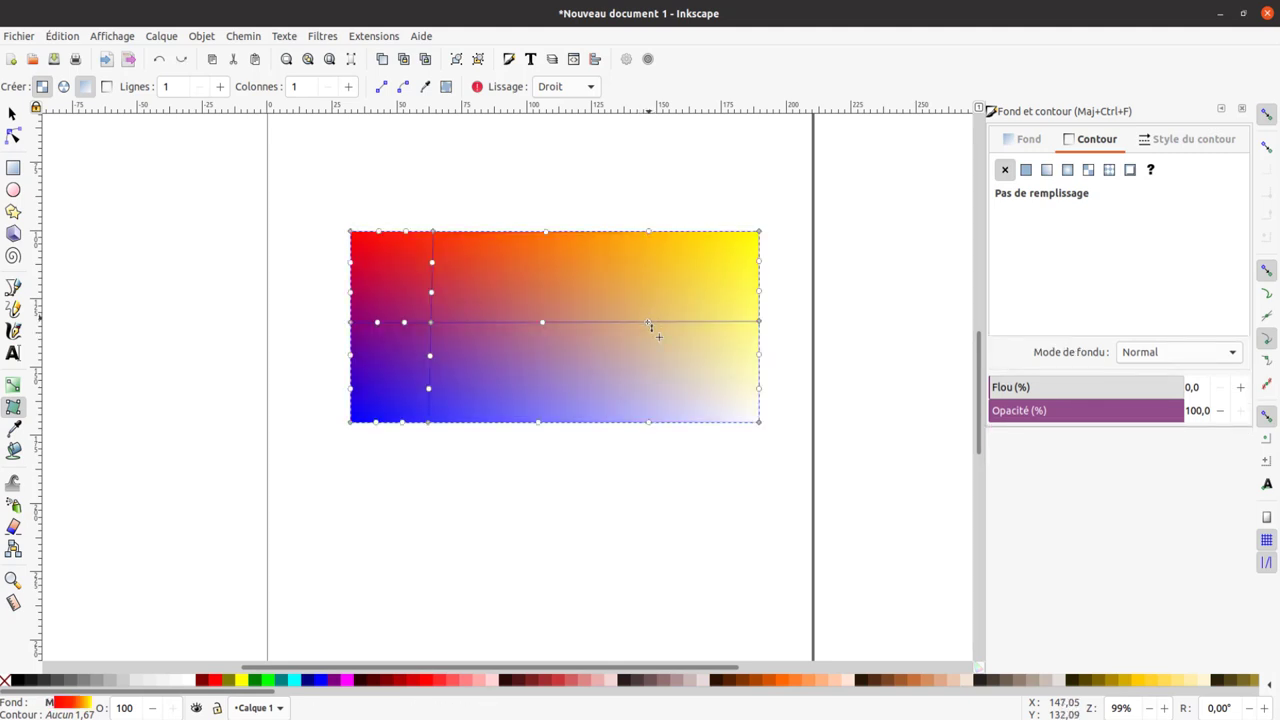
left_click(760, 323)
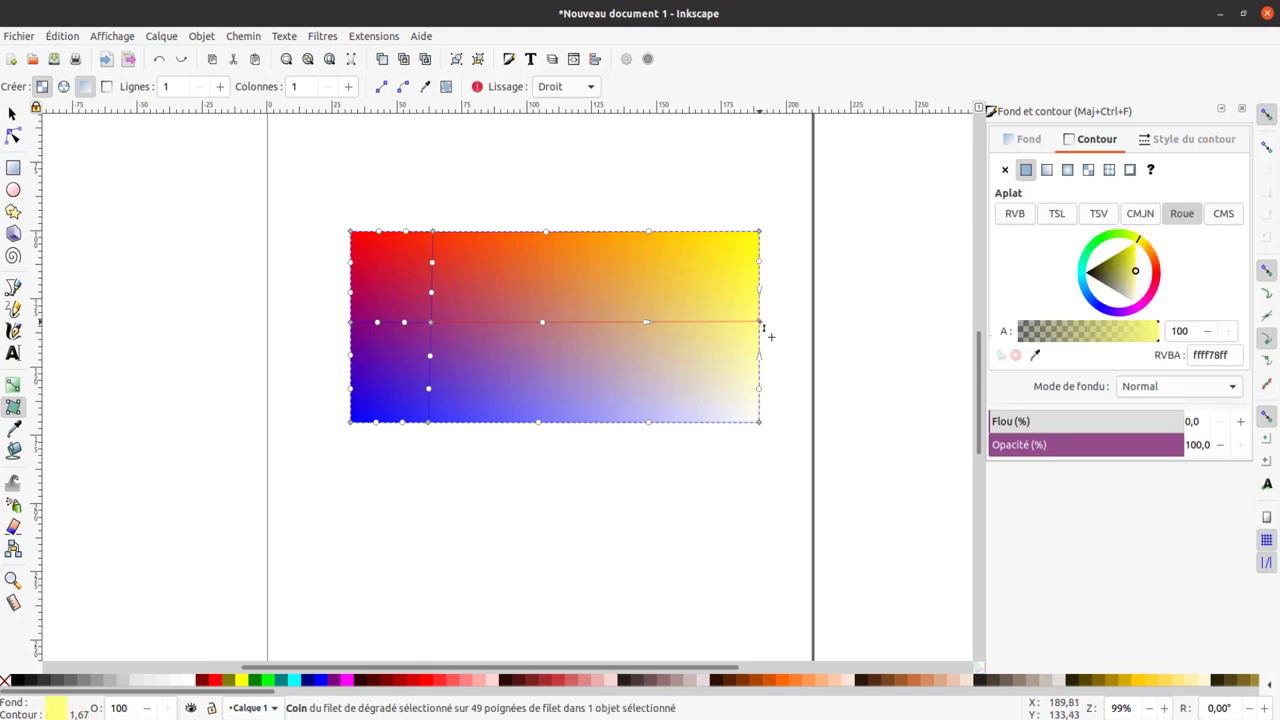
left_click(347, 681)
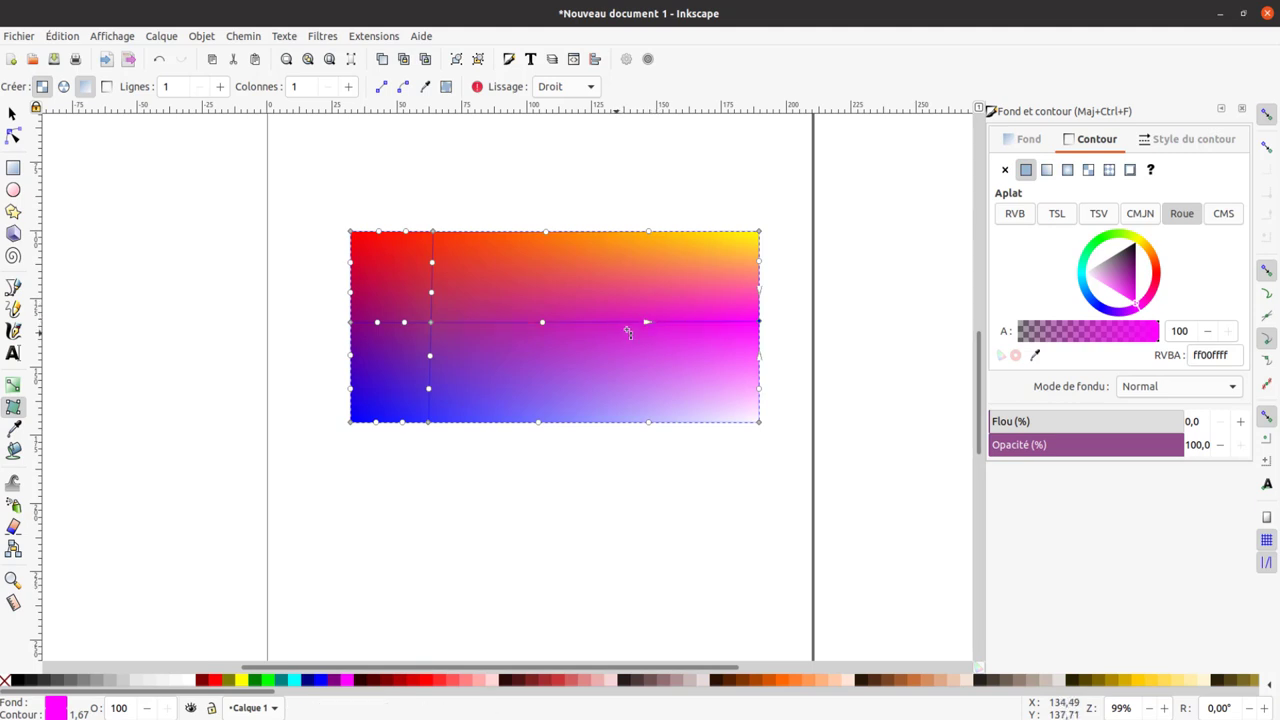
Add a mesh column near the right and pull the top edge into deep waves.
left_click_drag(650, 325, 558, 372)
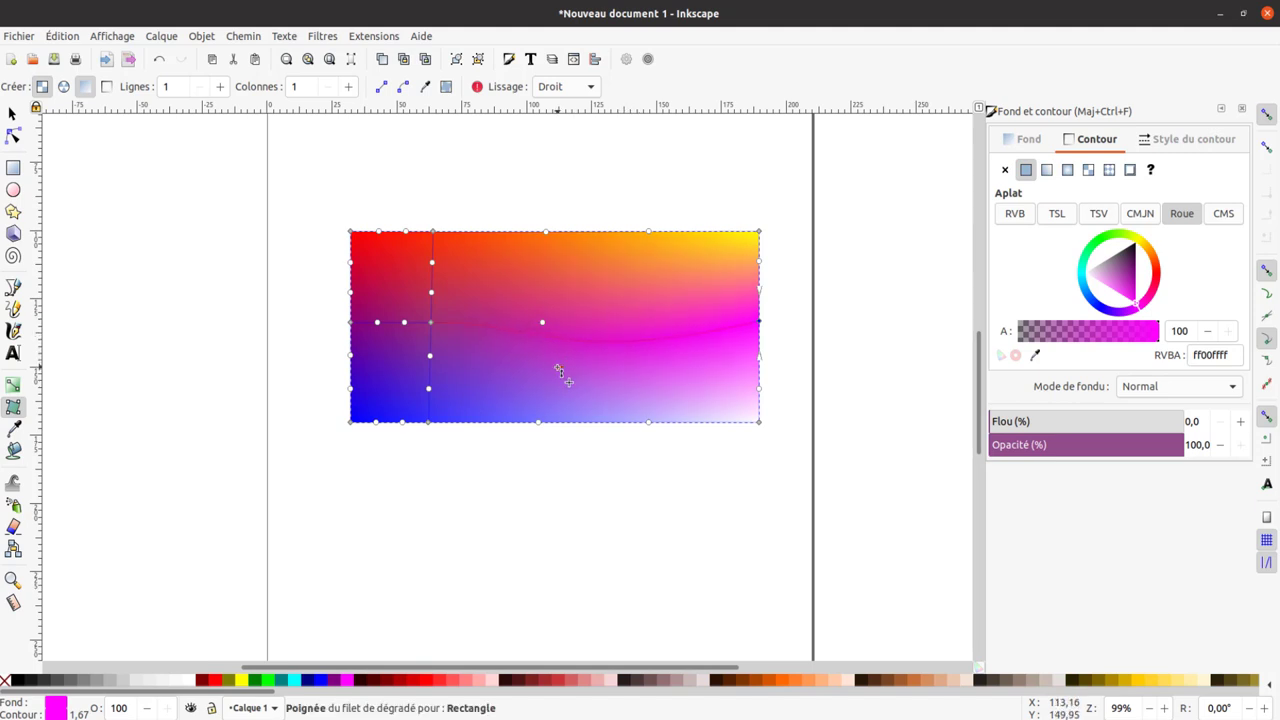
double_click(631, 235)
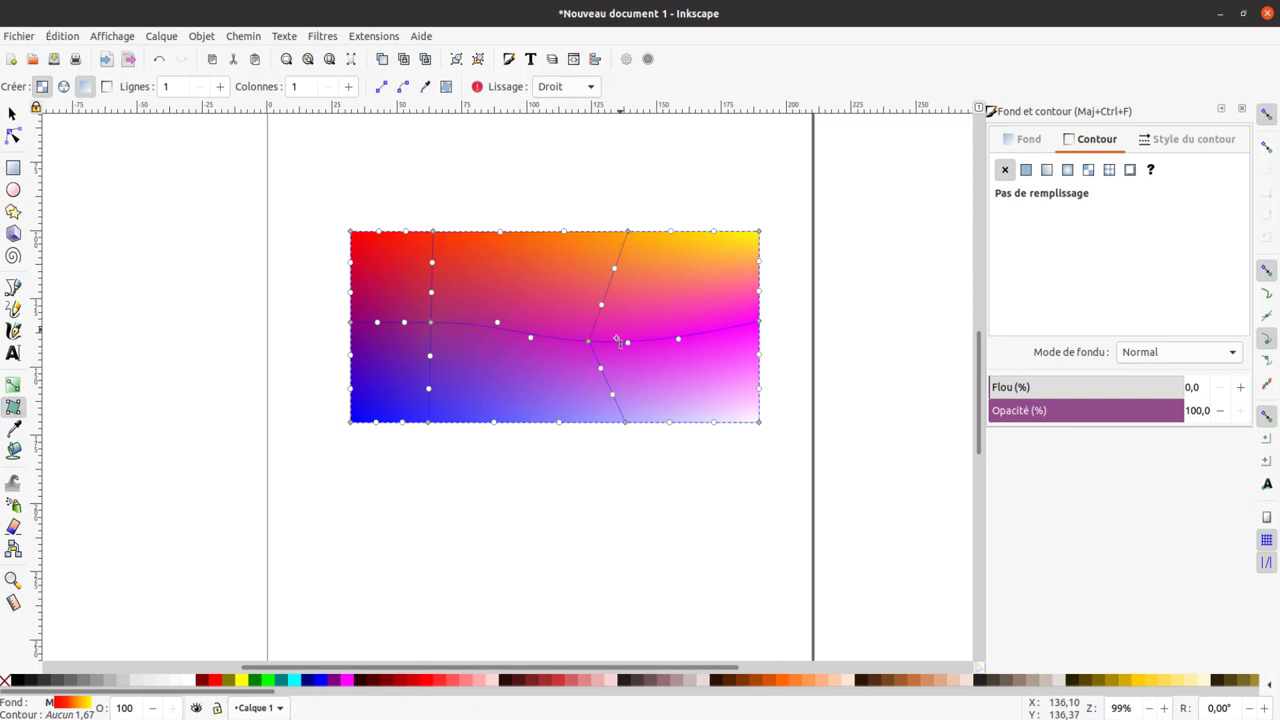
mouse_move(761, 234)
left_mouse_down()
mouse_move(740, 243)
mouse_move(689, 362)
left_mouse_up()
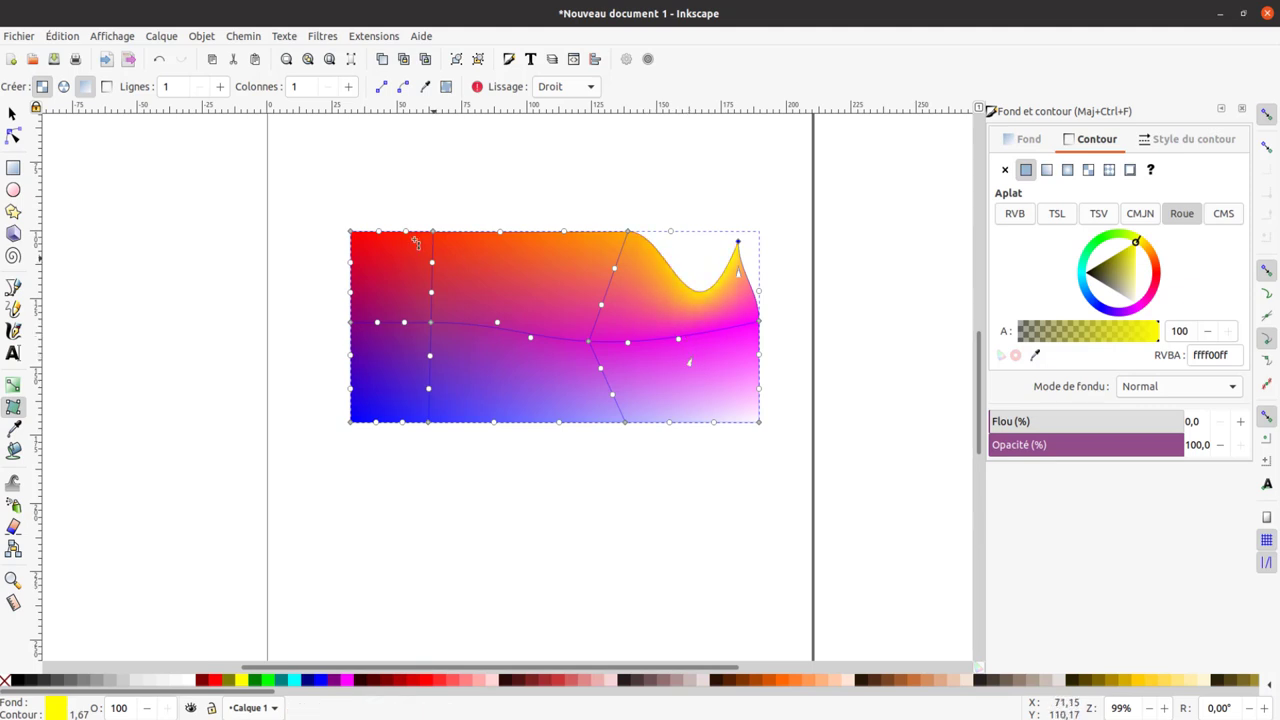
left_click_drag(406, 232, 432, 266)
left_click_drag(517, 335, 379, 322)
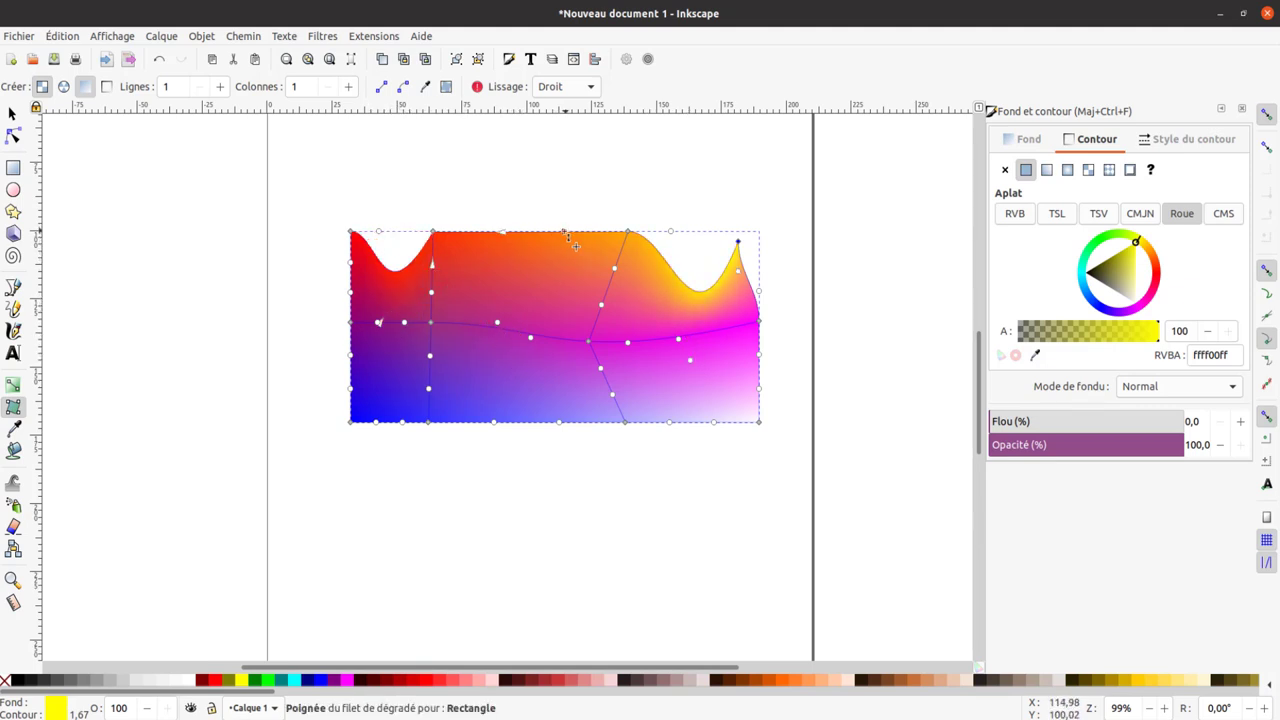
left_click_drag(566, 234, 530, 391)
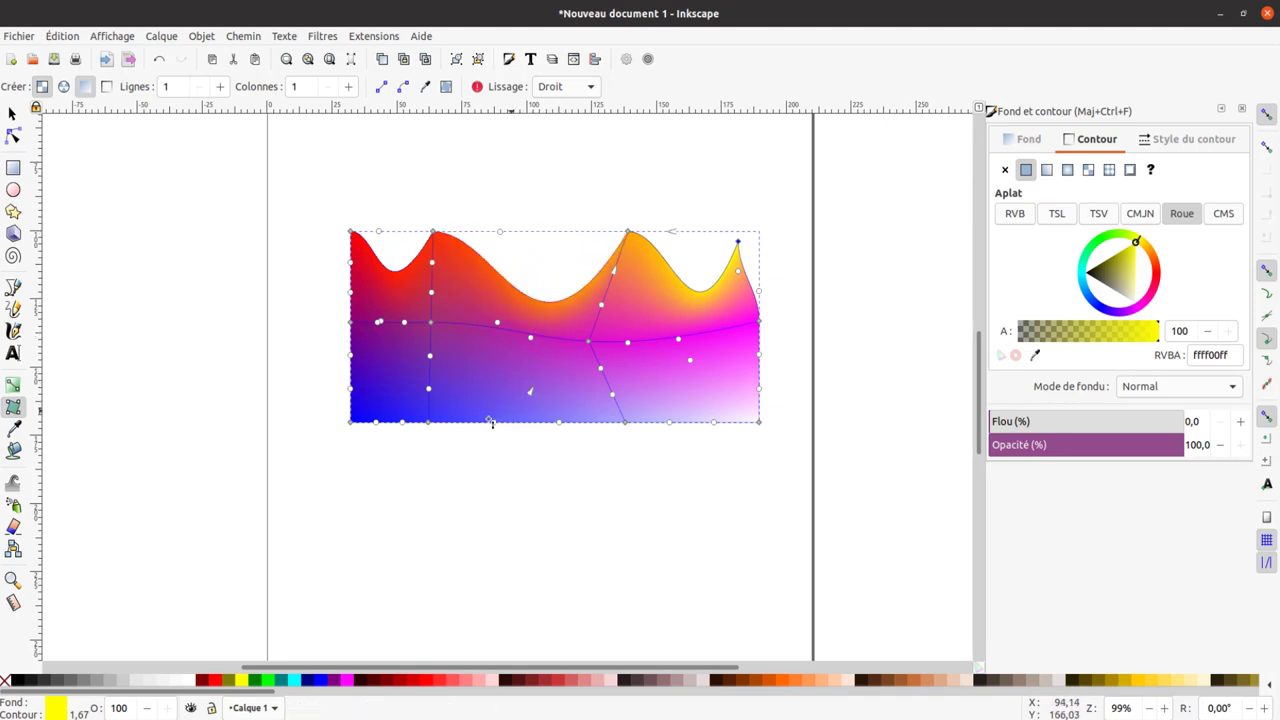
Bend the bottom, left and lower-right mesh edges into inward curves.
left_click_drag(490, 422, 482, 284)
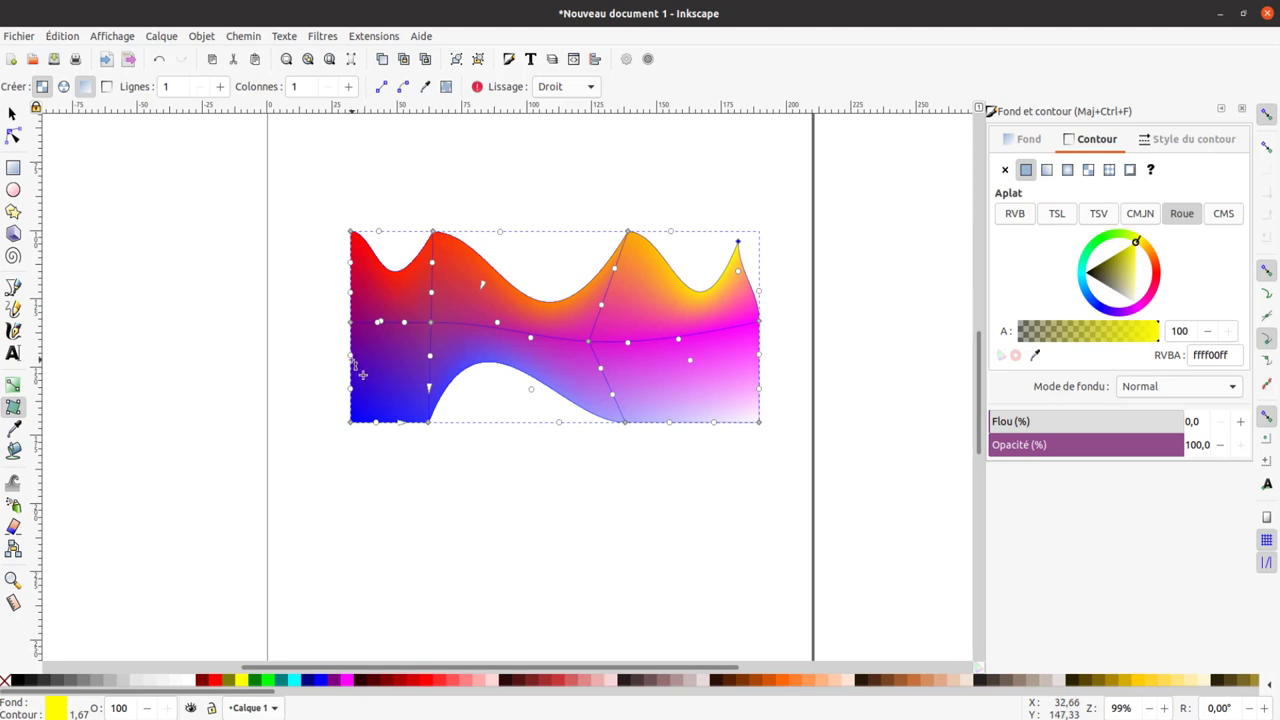
left_click_drag(354, 365, 416, 360)
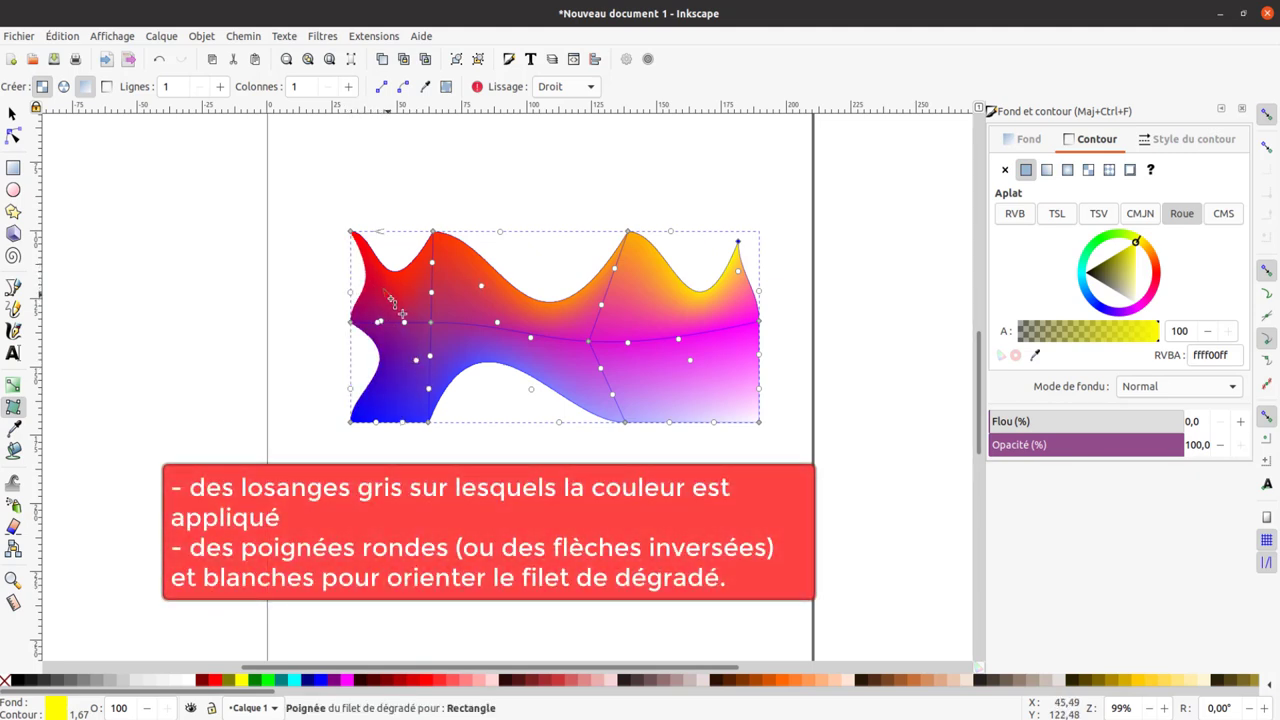
left_click_drag(391, 300, 408, 307)
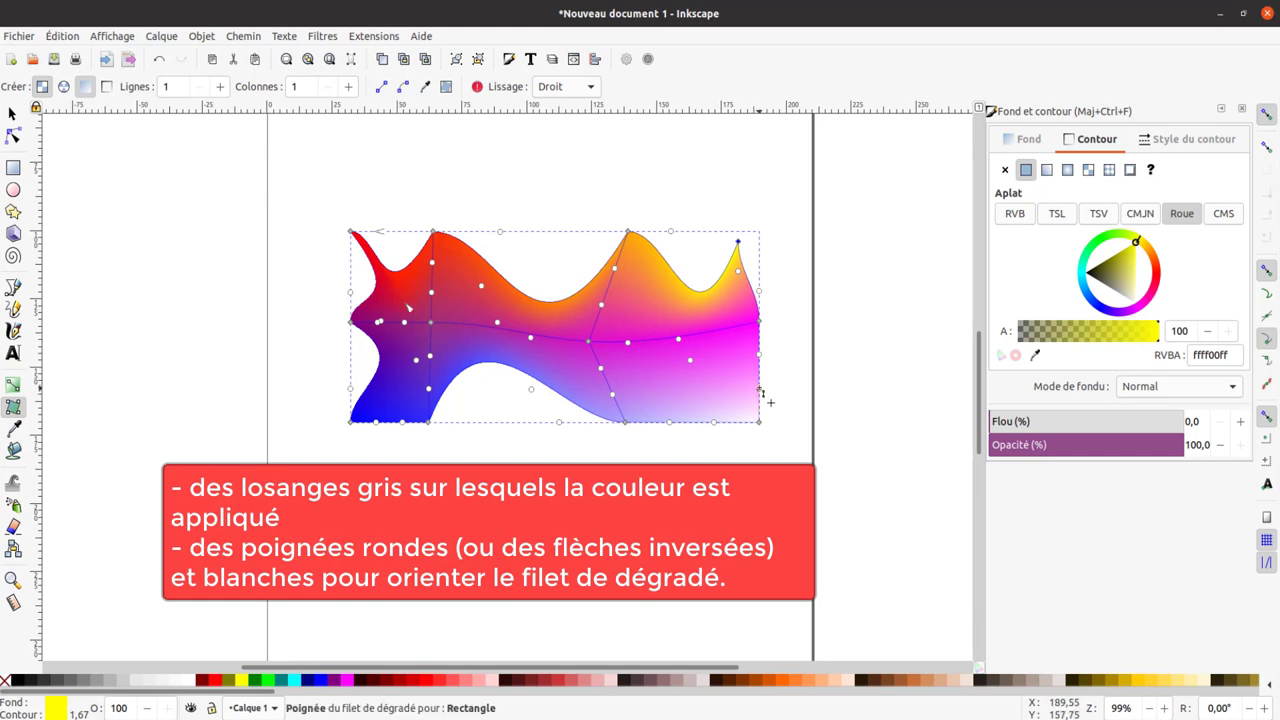
left_click_drag(760, 392, 663, 312)
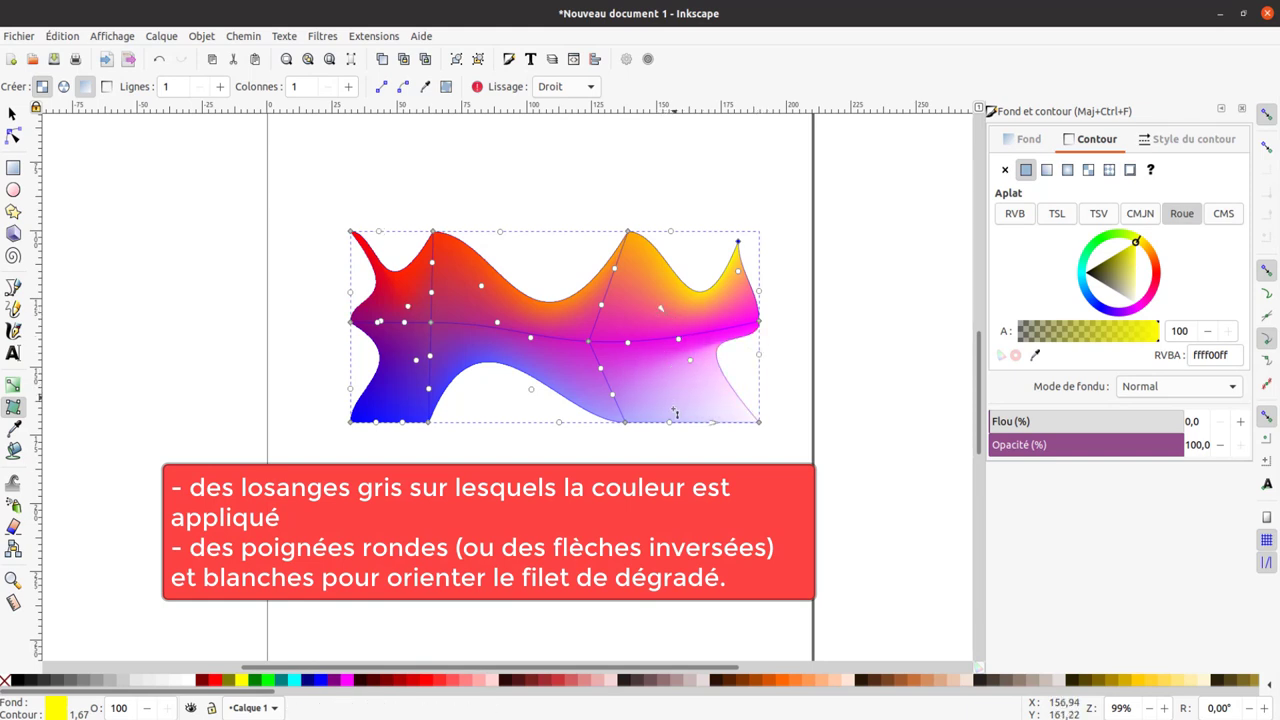
left_click_drag(670, 422, 628, 336)
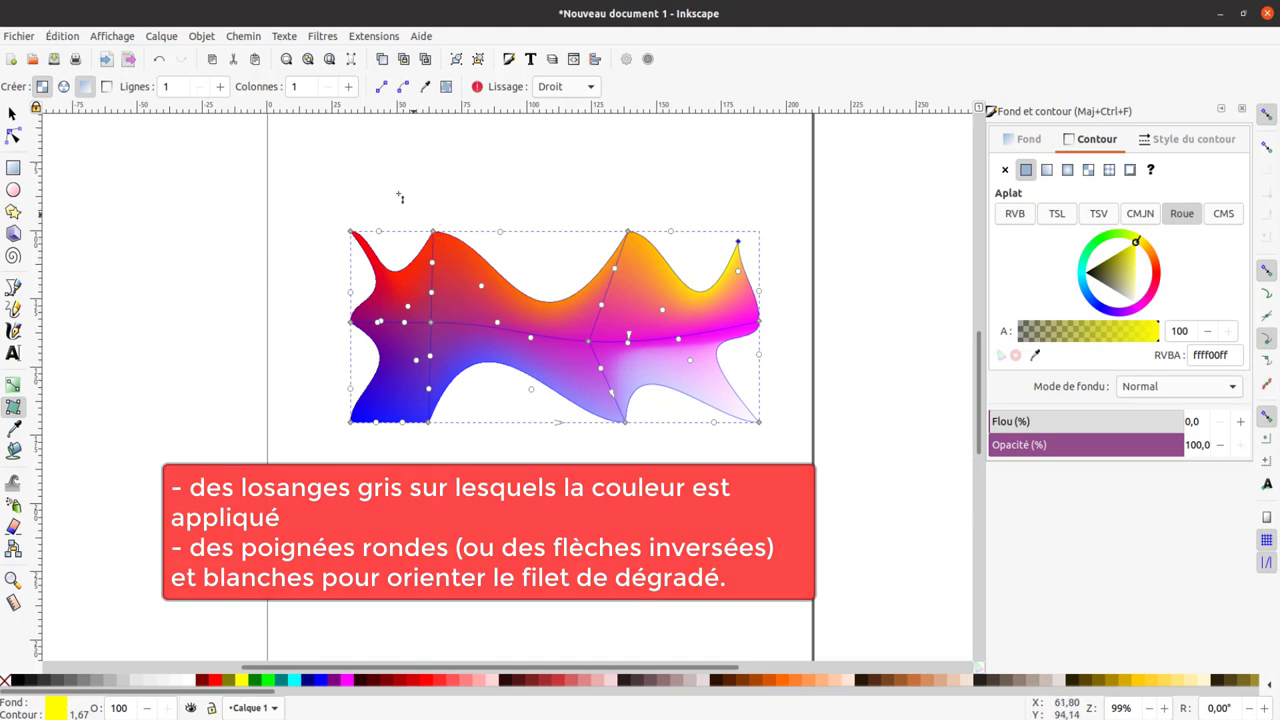
mouse_move(329, 205)
left_mouse_down()
mouse_move(385, 430)
mouse_move(772, 408)
left_mouse_up()
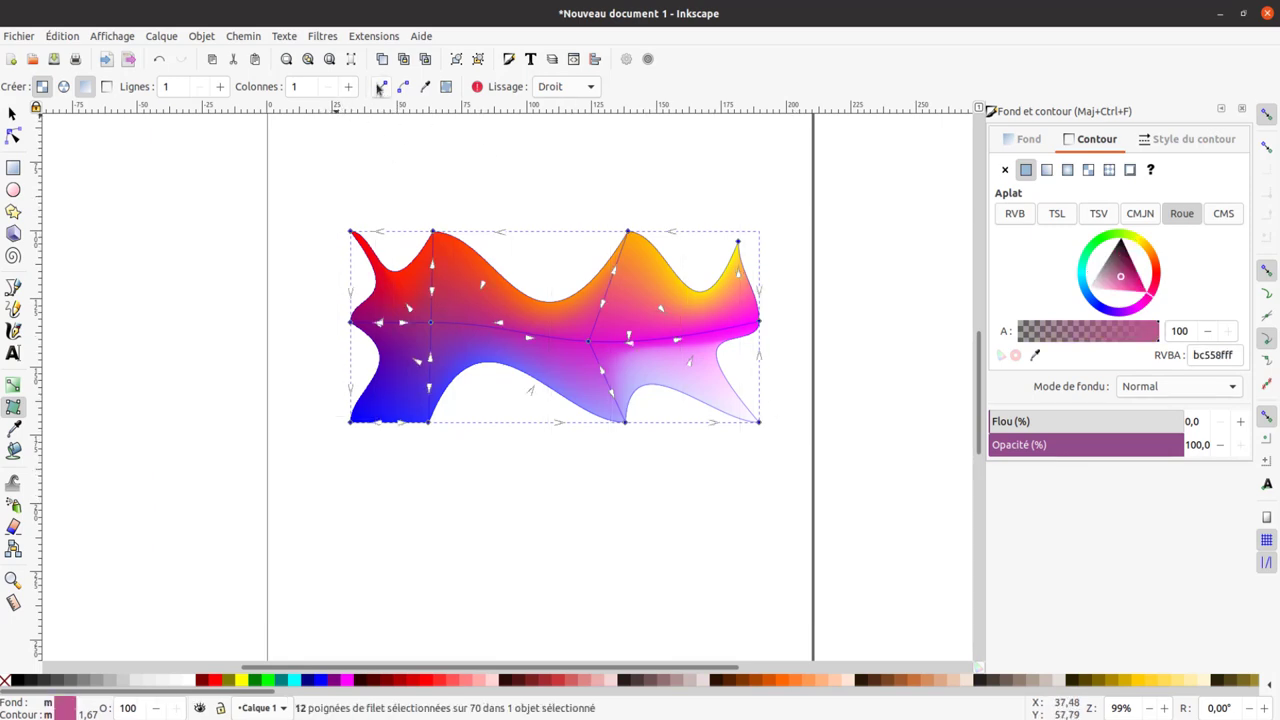
Try straightening the selected mesh sides, undo, then make them elliptical.
left_click(381, 90)
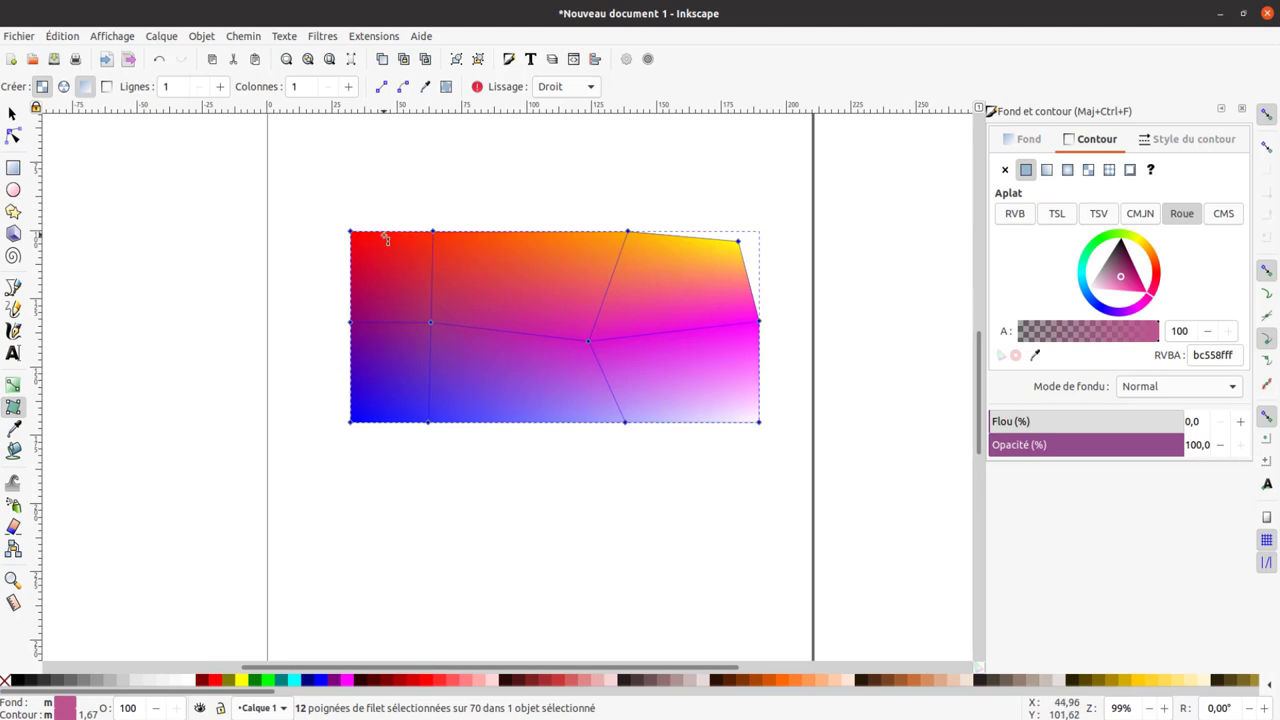
key("ctrl+z")
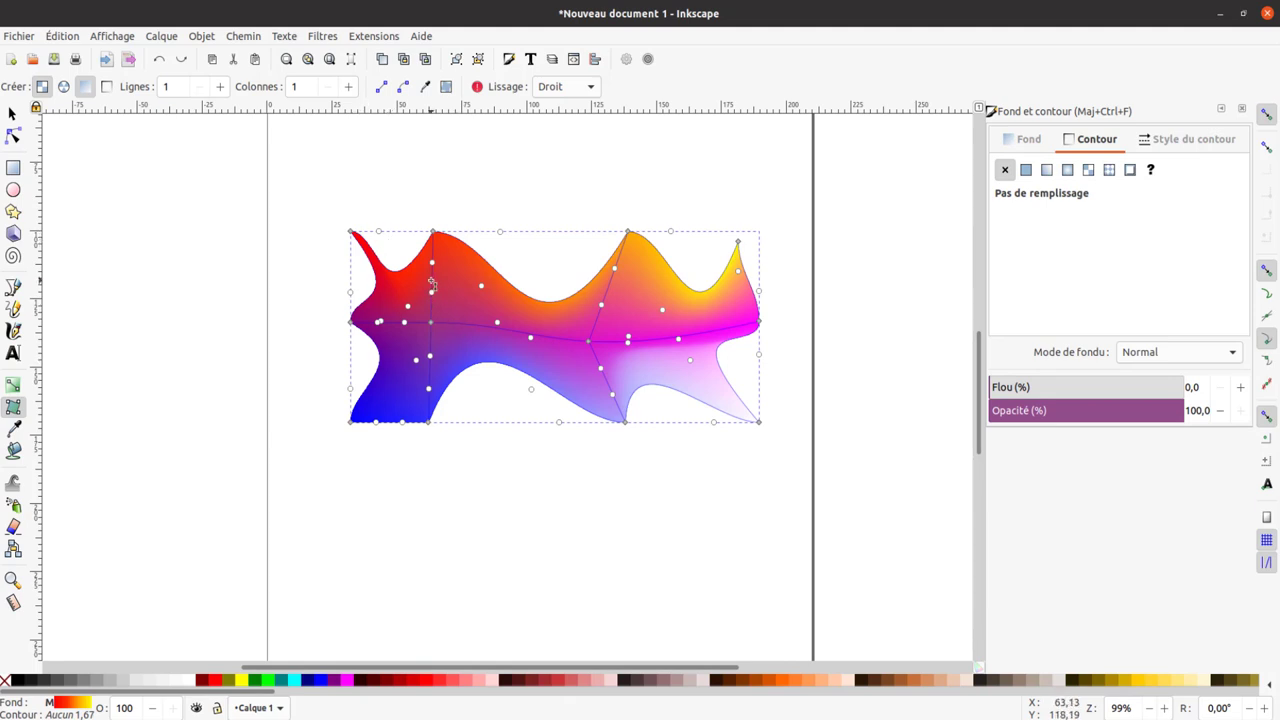
left_click_drag(319, 191, 779, 457)
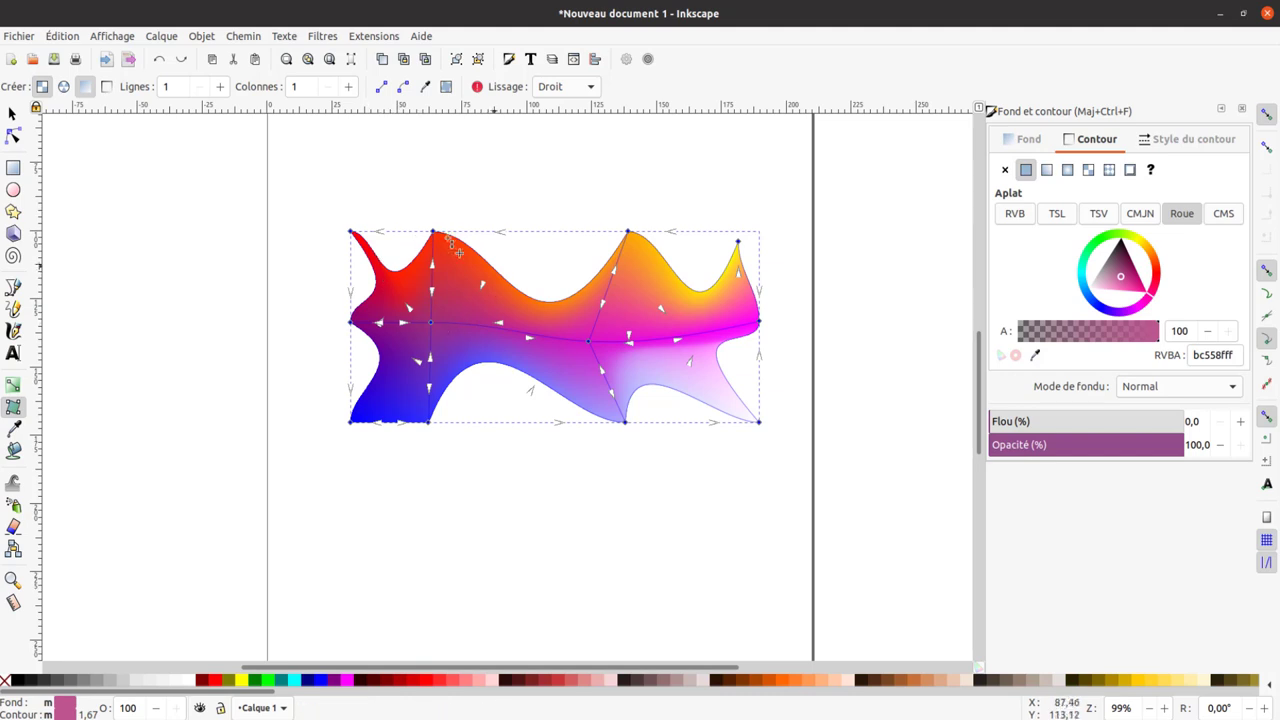
left_click(403, 87)
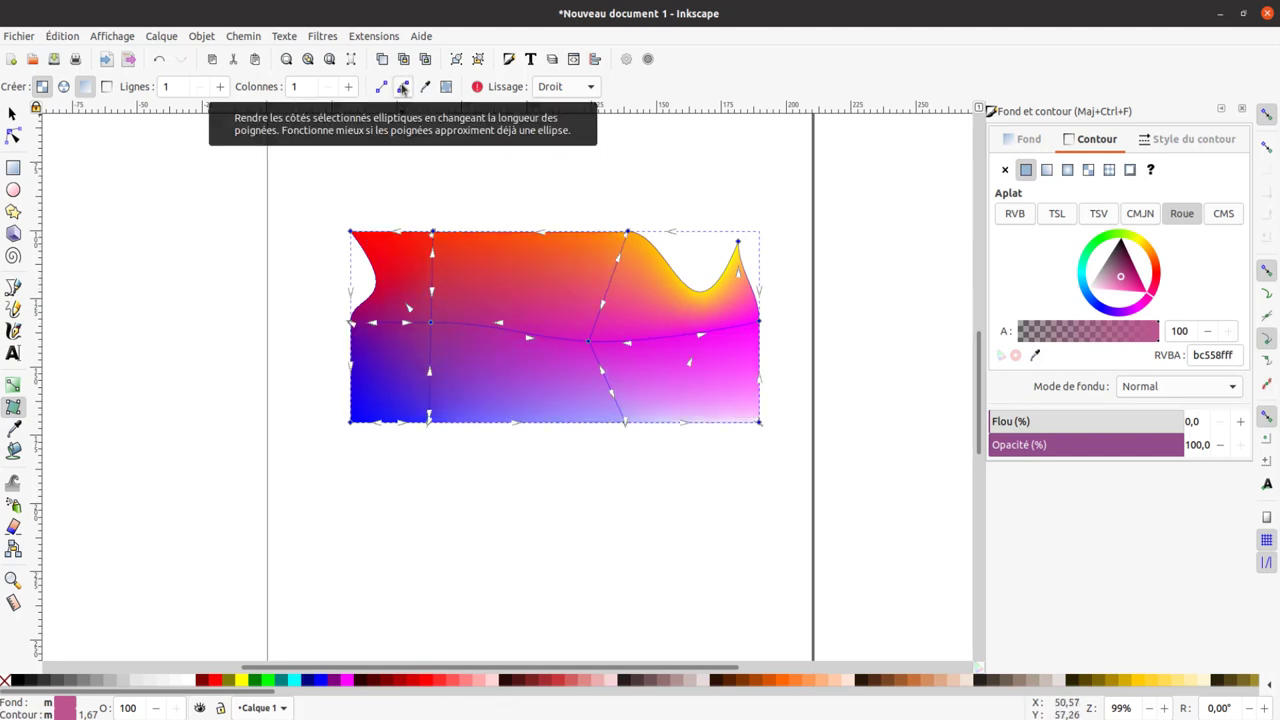
left_click(403, 87)
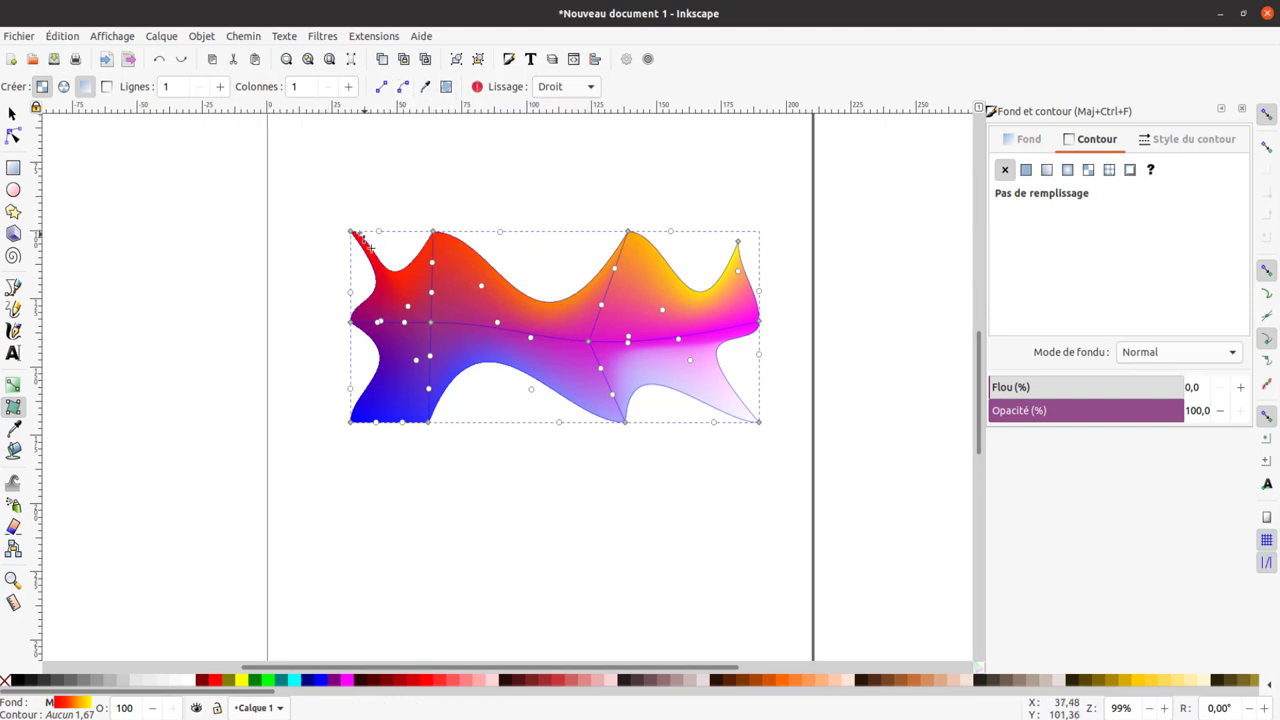
Drag the top-left corner far up-left and loop the top edge upward.
left_click_drag(350, 231, 282, 148)
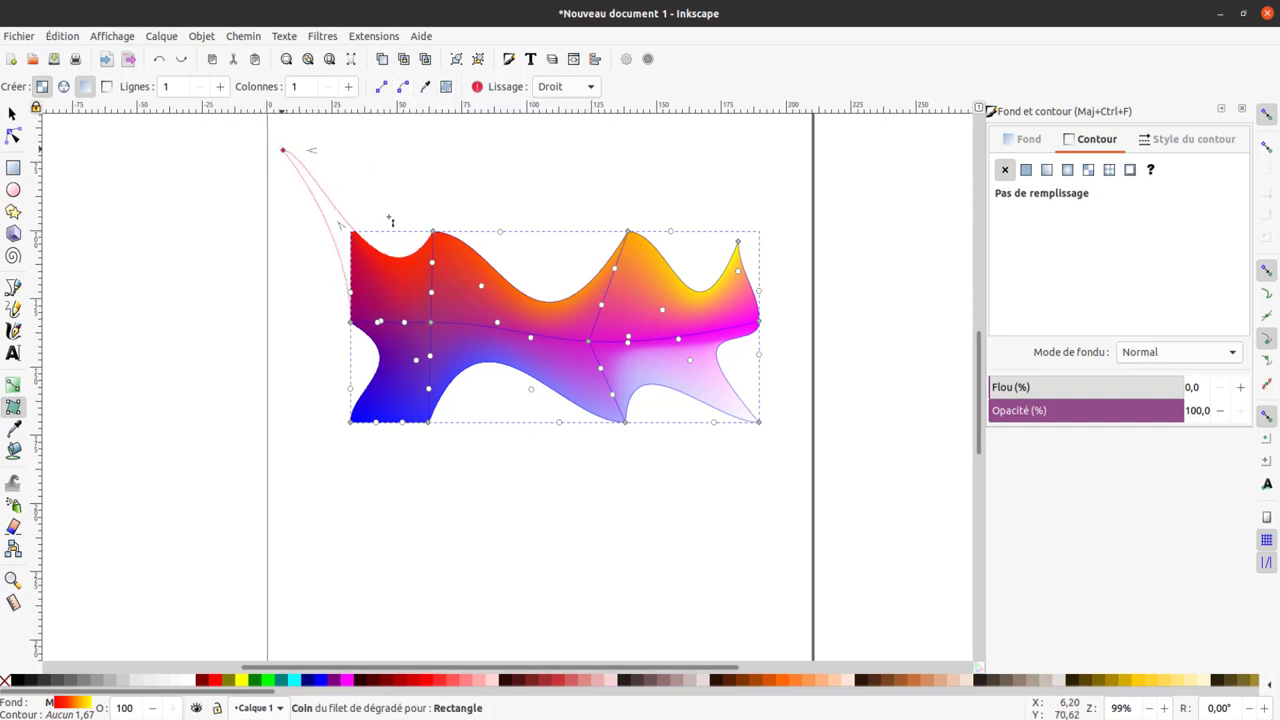
left_click_drag(436, 266, 557, 134)
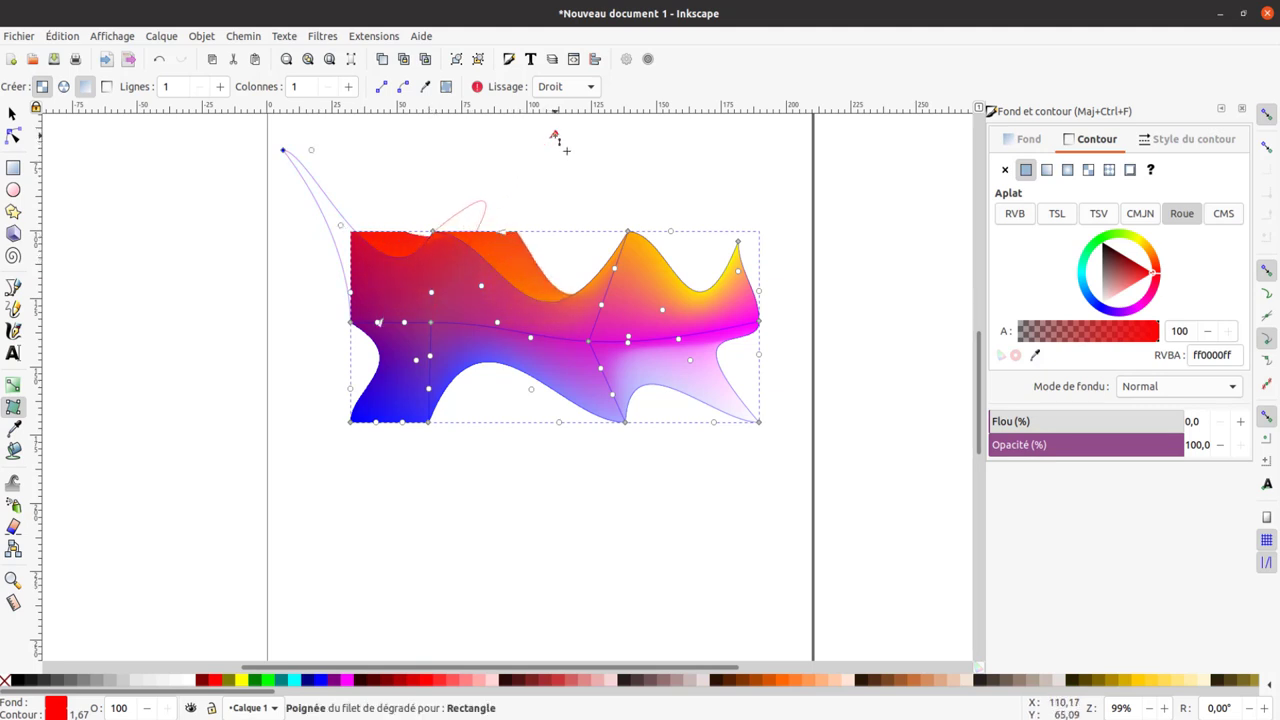
left_click_drag(271, 133, 790, 494)
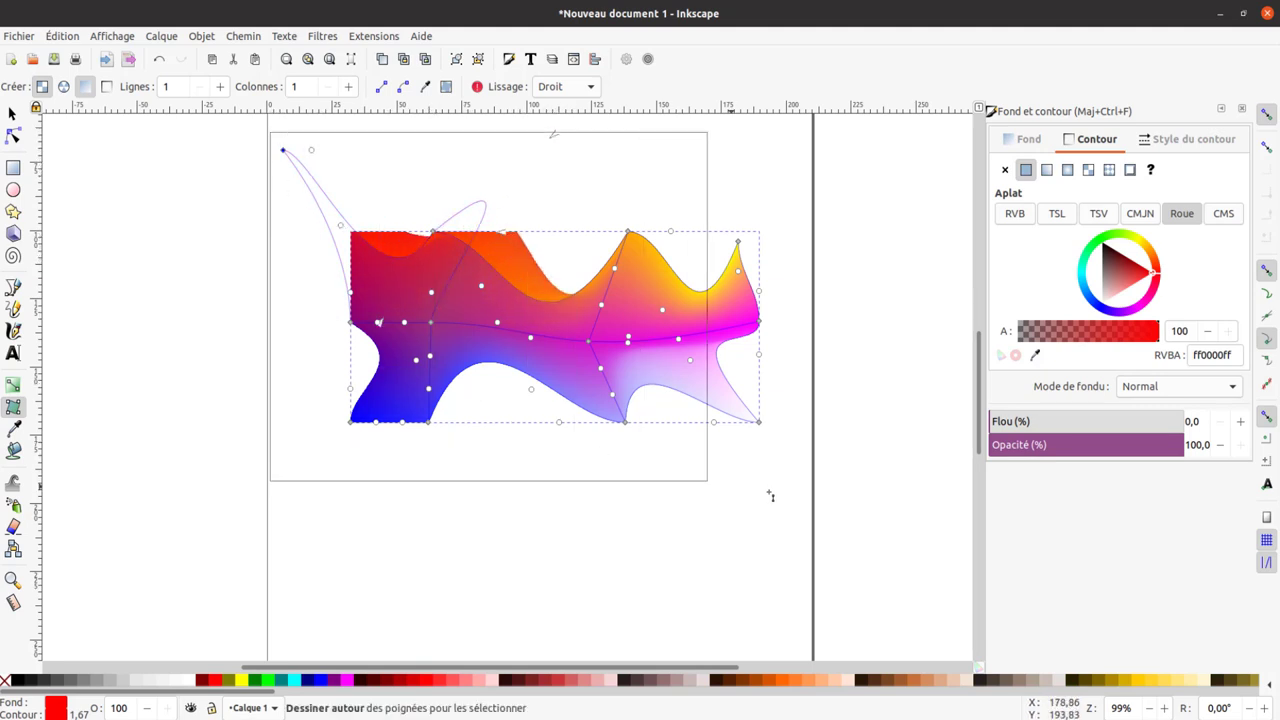
Fit the mesh to its bounding box, dismiss the SVG 2 warning, and set smoothing to Bicubique.
left_click(446, 86)
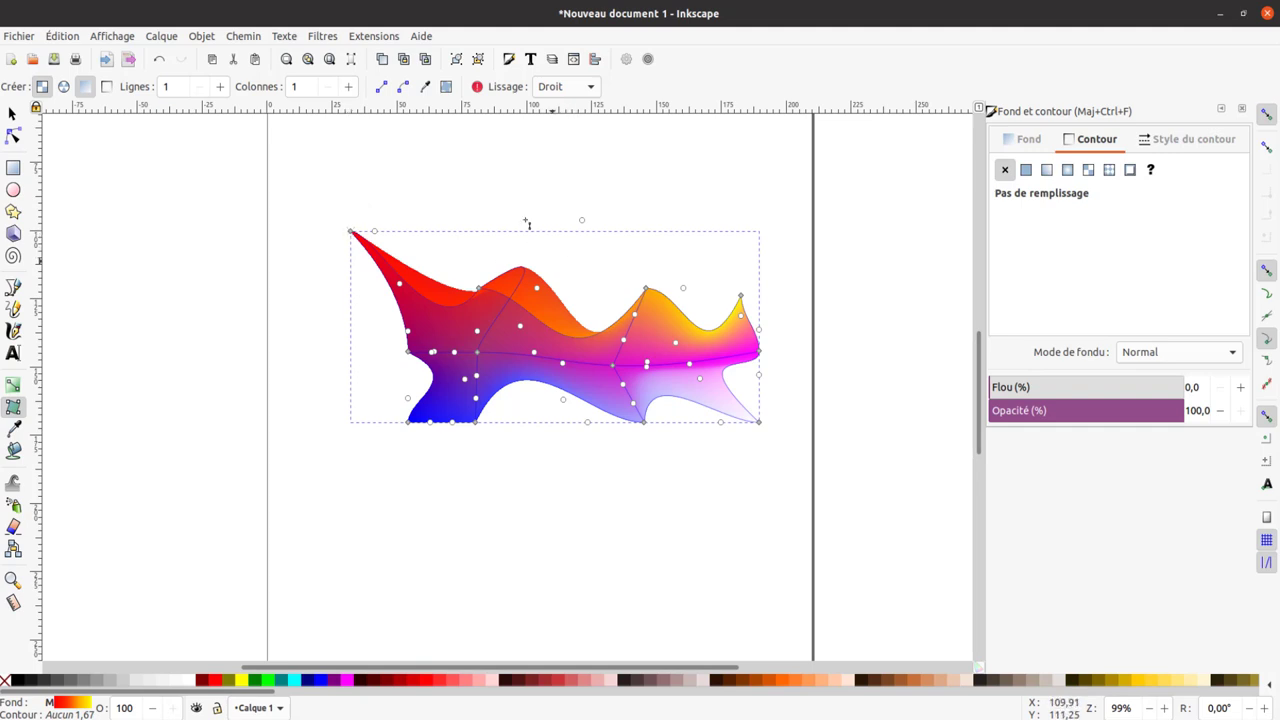
left_click(477, 86)
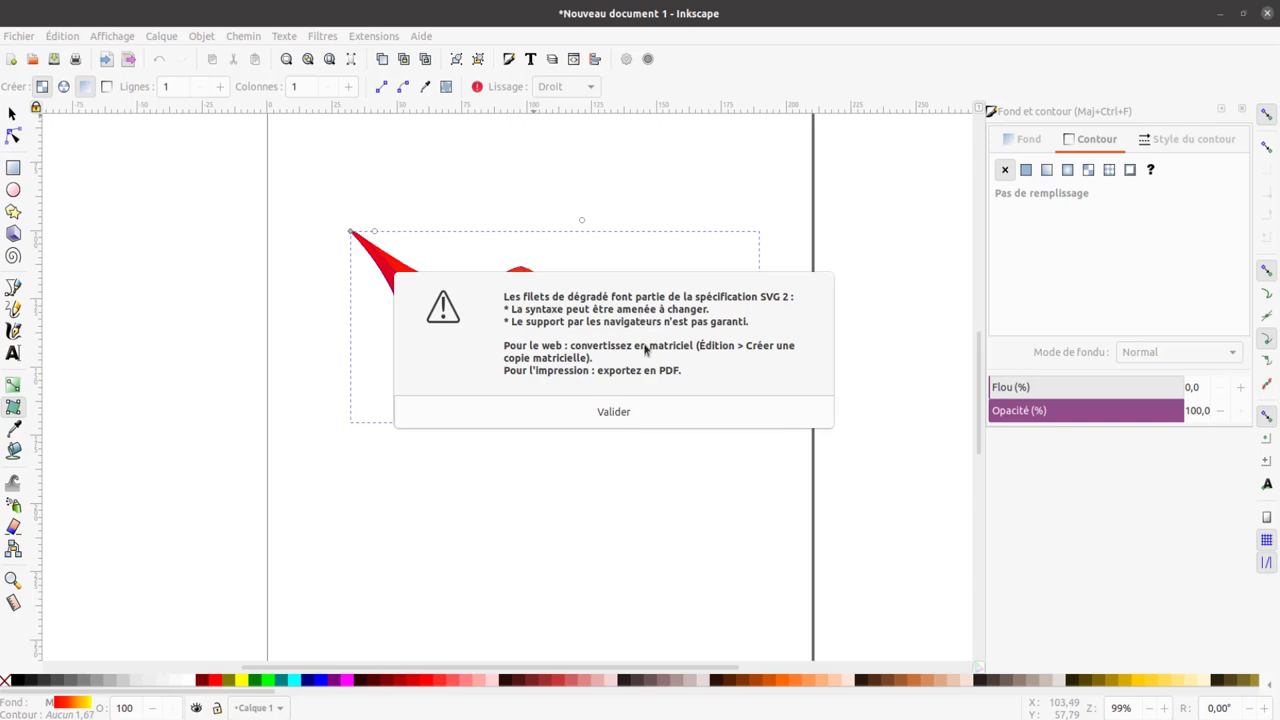
left_click(644, 410)
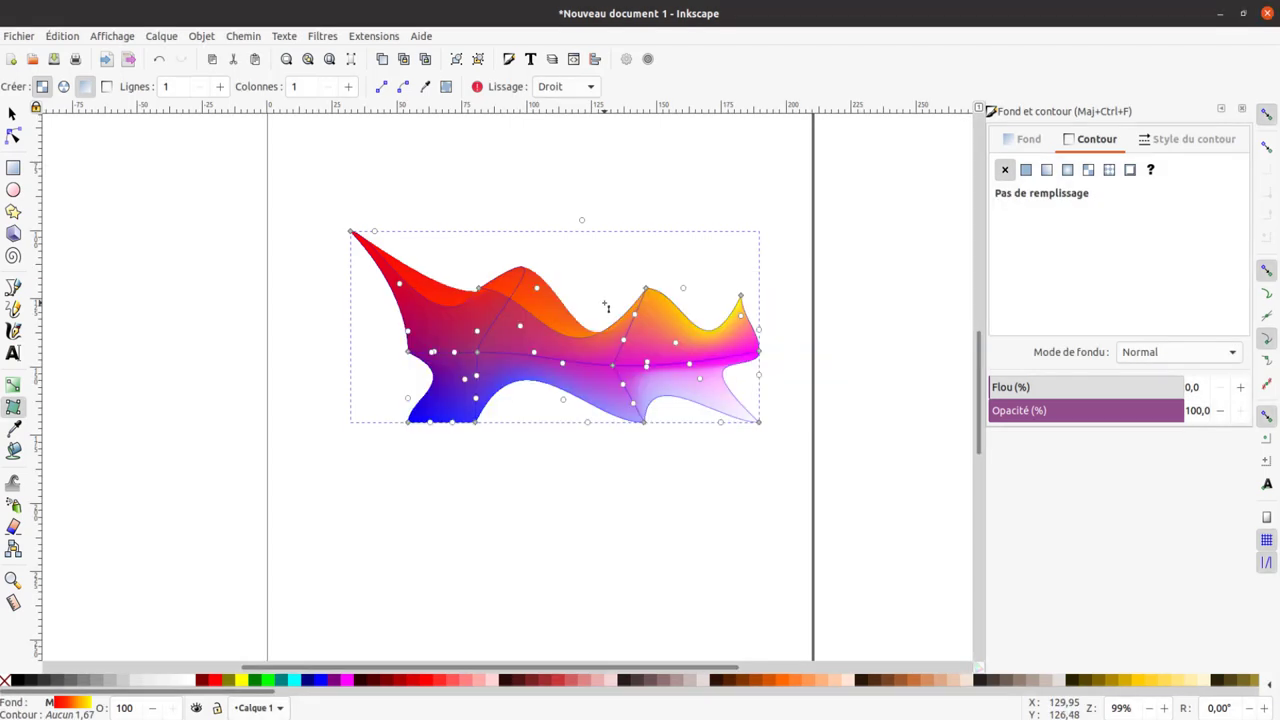
left_click(591, 90)
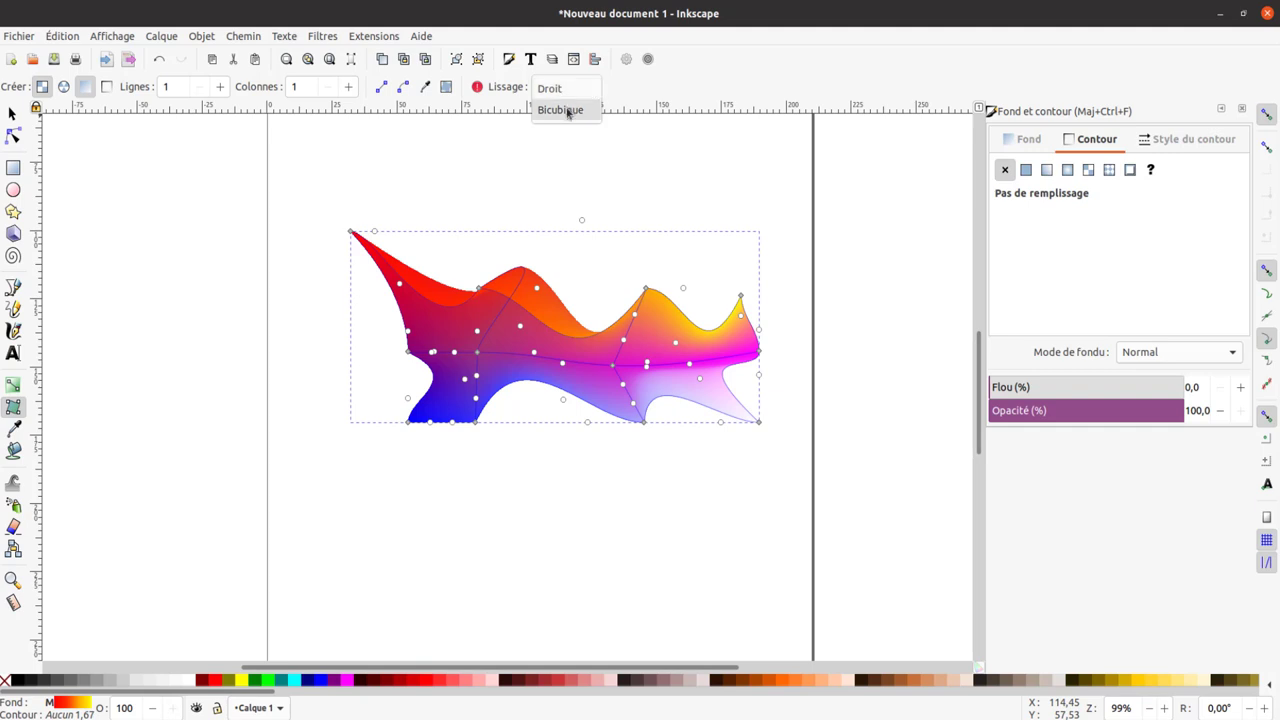
left_click(561, 110)
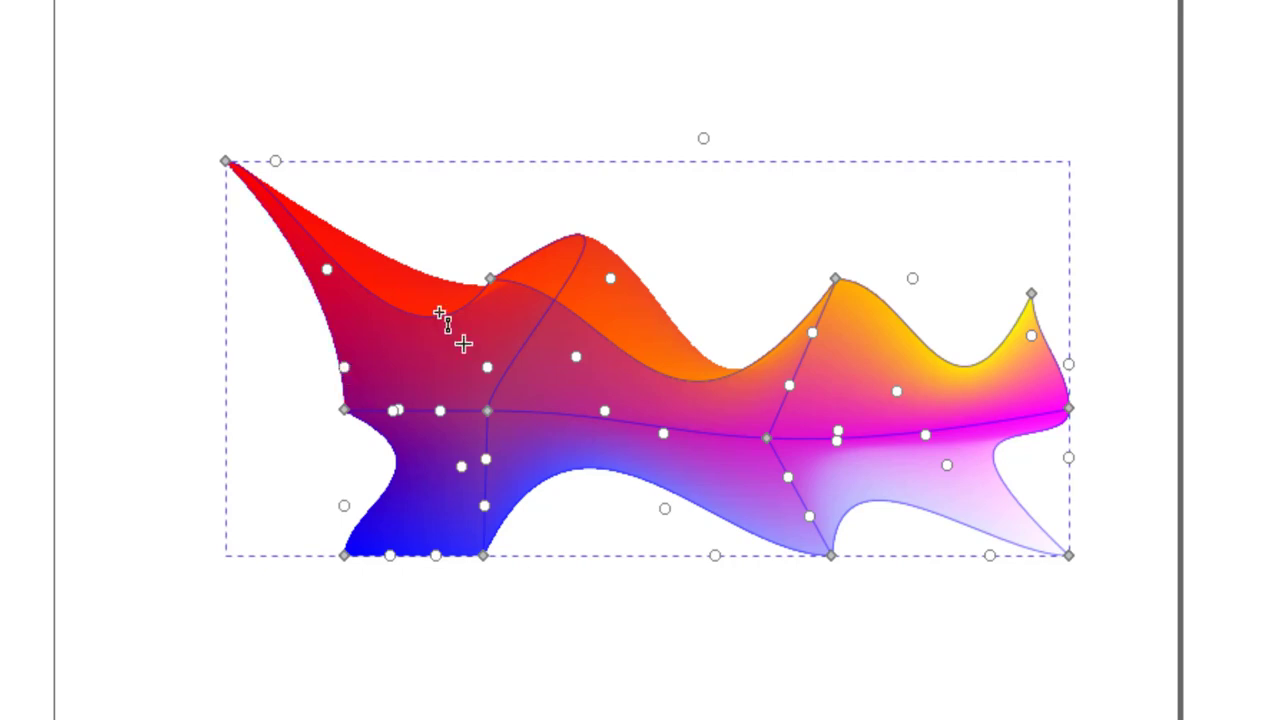
Curve the mesh's upper-left and right sides and shift the magenta-white and orange-magenta blends.
left_click_drag(351, 294, 420, 351)
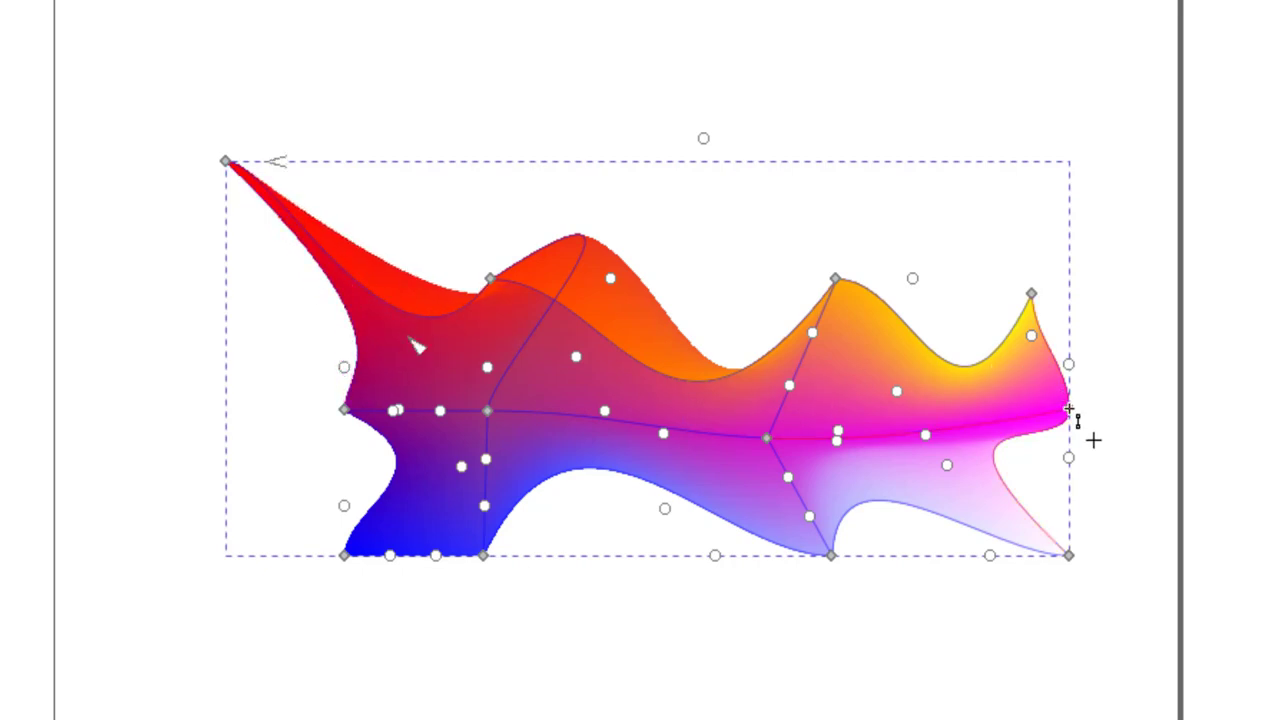
mouse_move(1072, 420)
left_mouse_down()
mouse_move(962, 397)
mouse_move(1079, 408)
left_mouse_up()
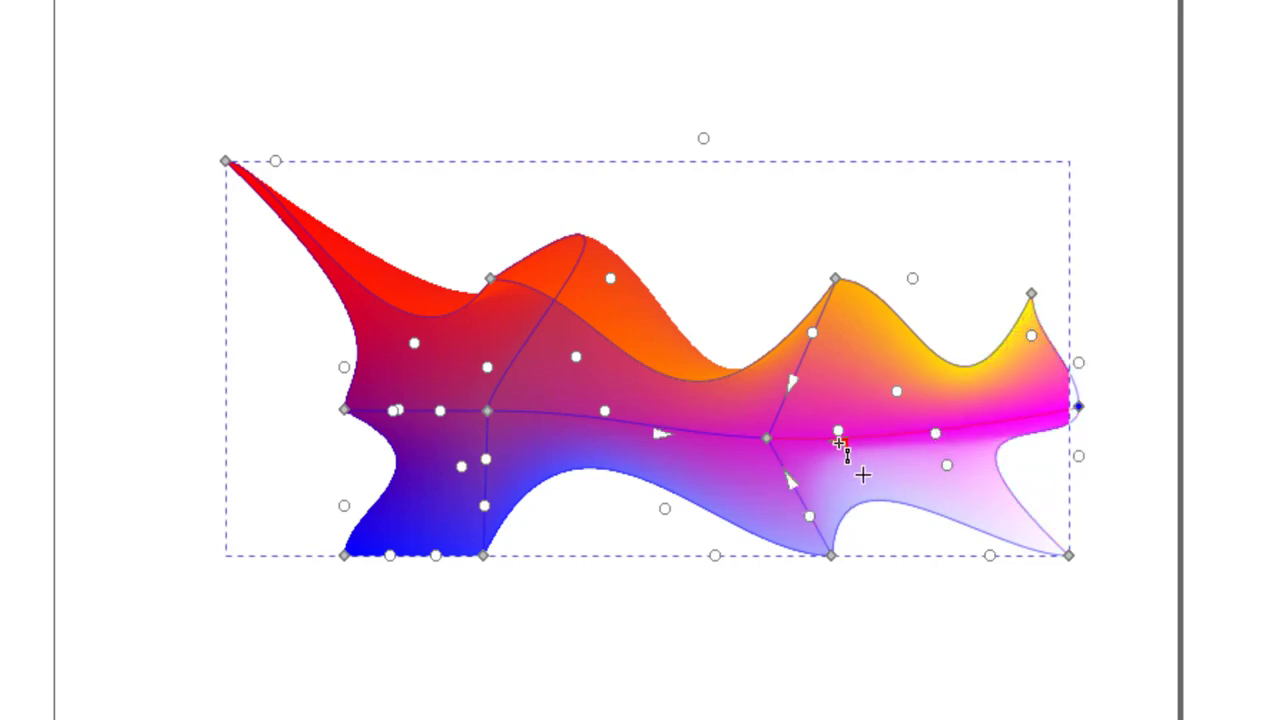
mouse_move(838, 441)
left_mouse_down()
mouse_move(944, 442)
mouse_move(898, 441)
left_mouse_up()
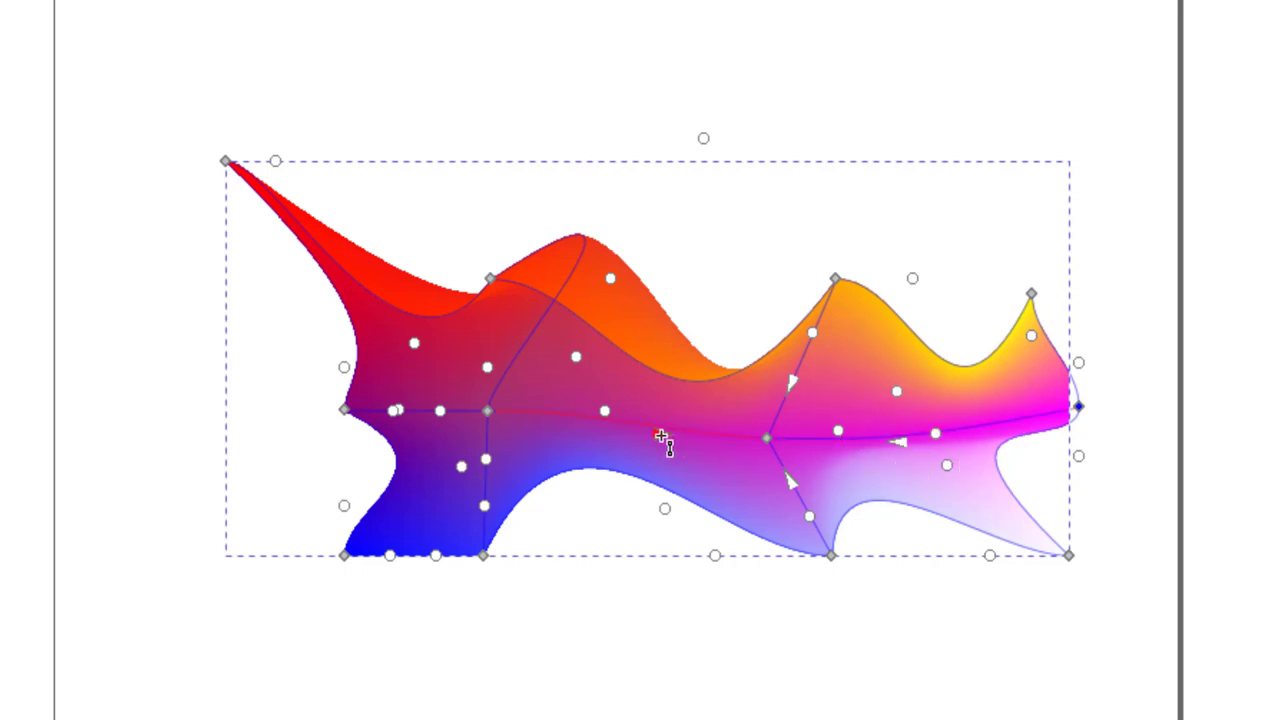
left_click_drag(660, 434, 525, 417)
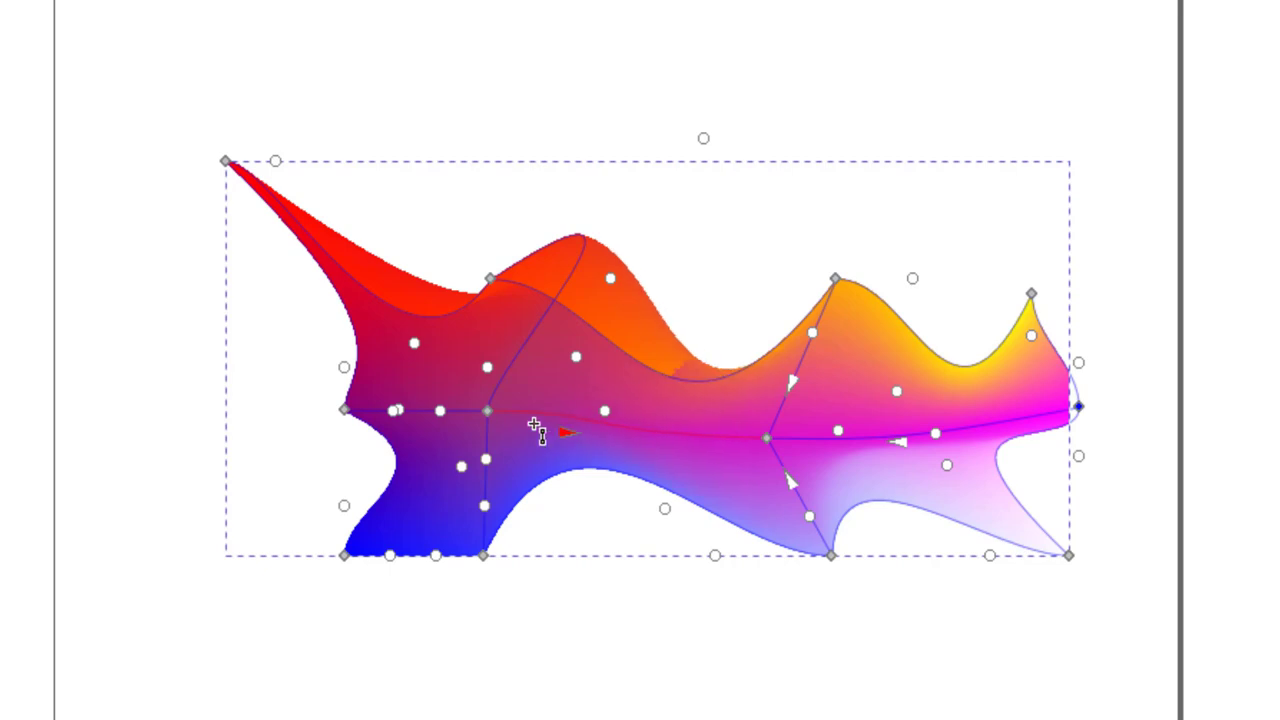
left_click(636, 447)
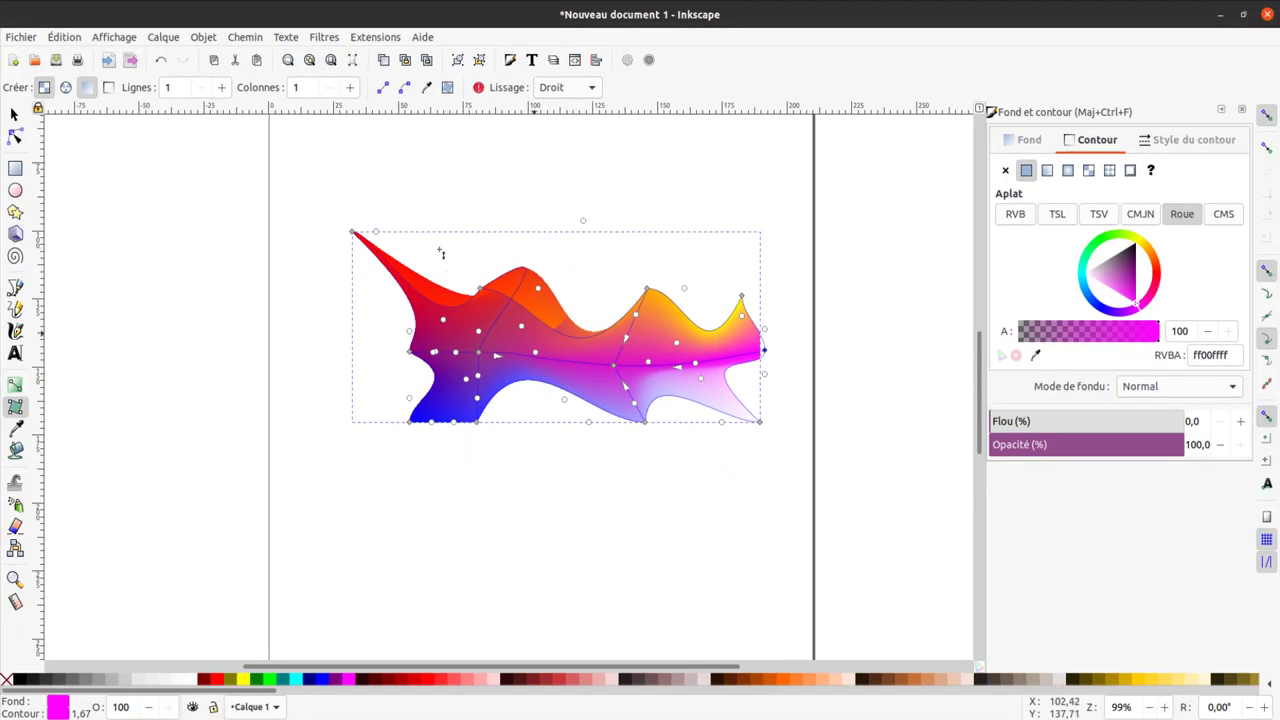
Choose the Spray tool in clone mode with Rotation raised to 98.
left_click(14, 115)
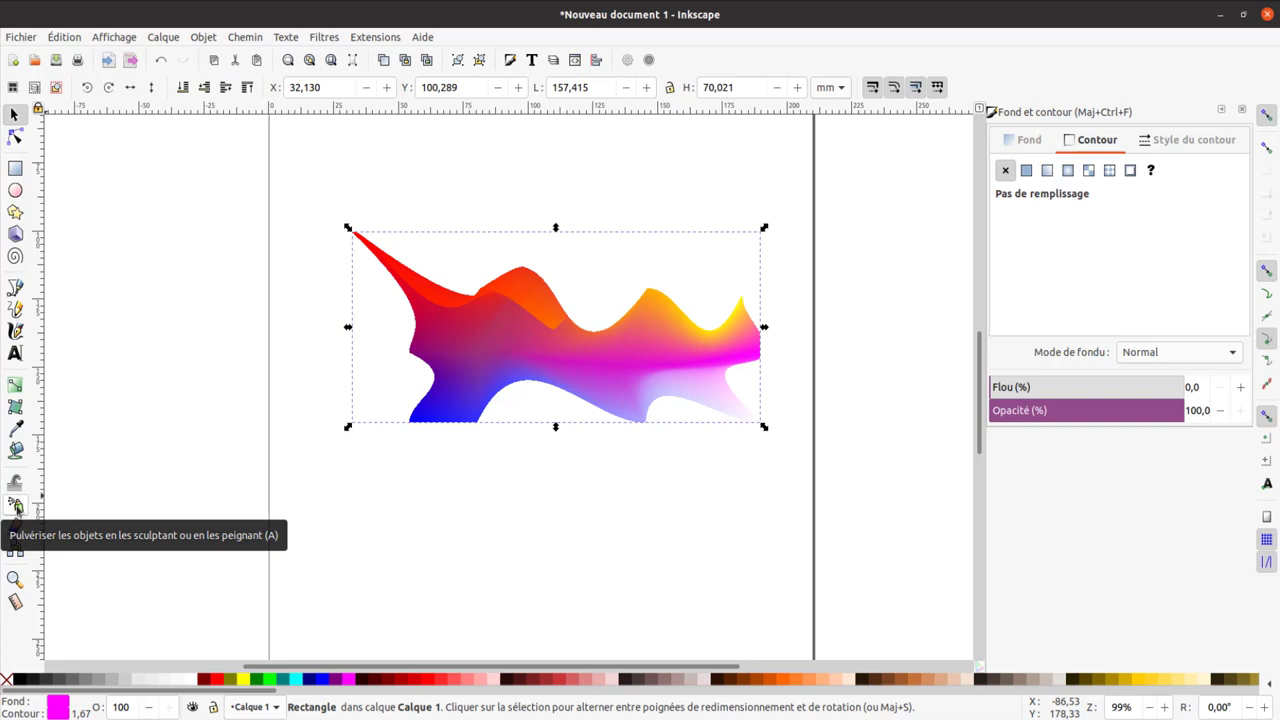
left_click(16, 506)
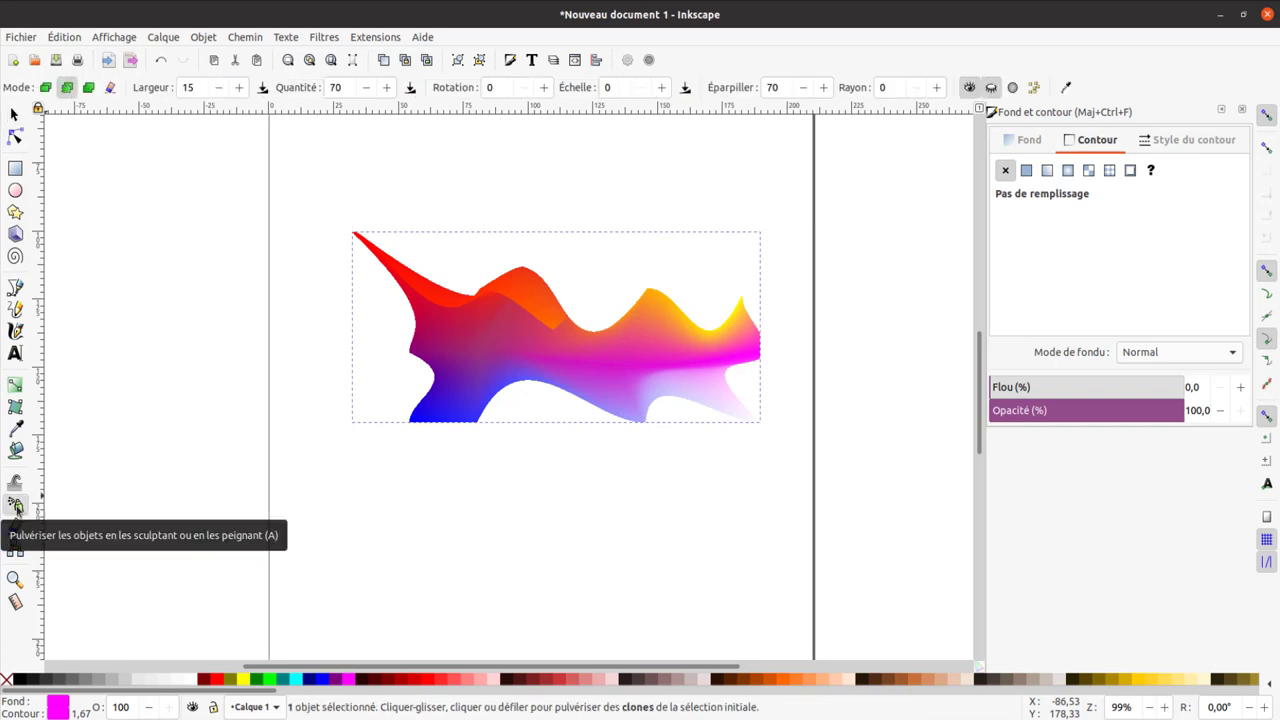
left_click(545, 88)
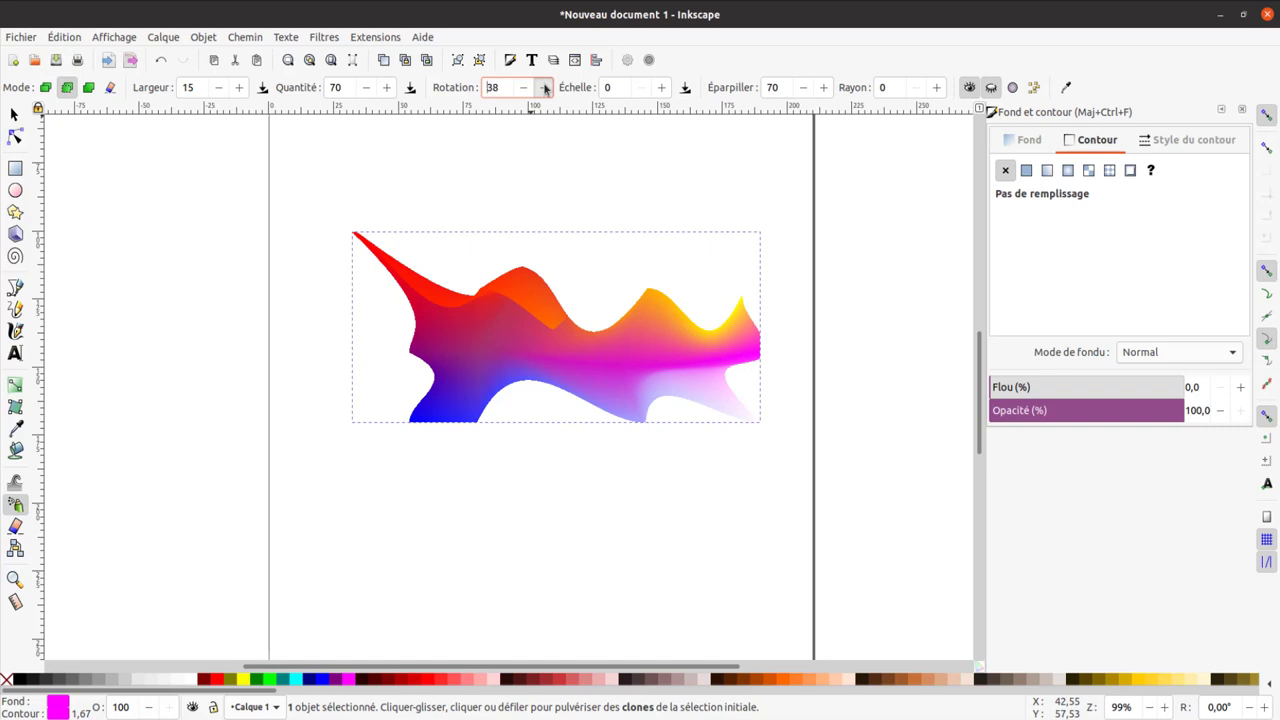
Spray rotated clones in several bursts across the page, then zoom out to 50%.
mouse_move(508, 196)
left_mouse_down()
mouse_move(548, 283)
mouse_move(622, 323)
left_mouse_up()
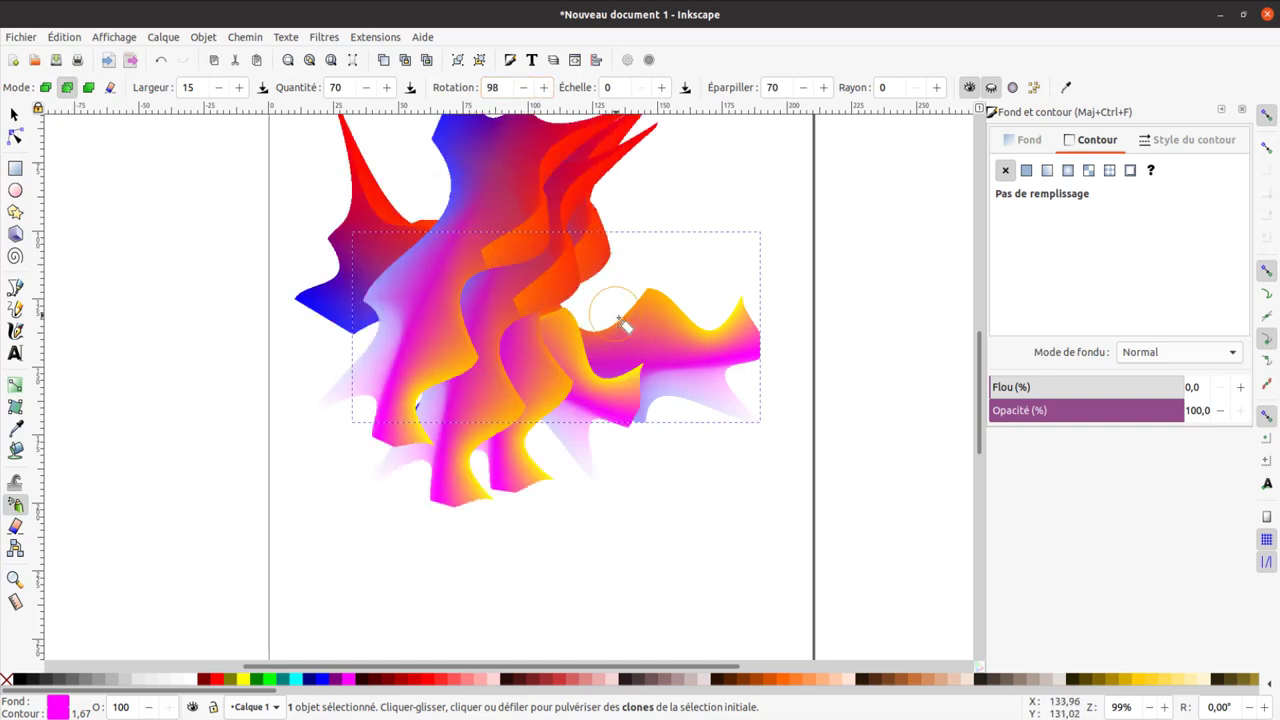
left_click(620, 318)
left_click(656, 282)
left_click(586, 390)
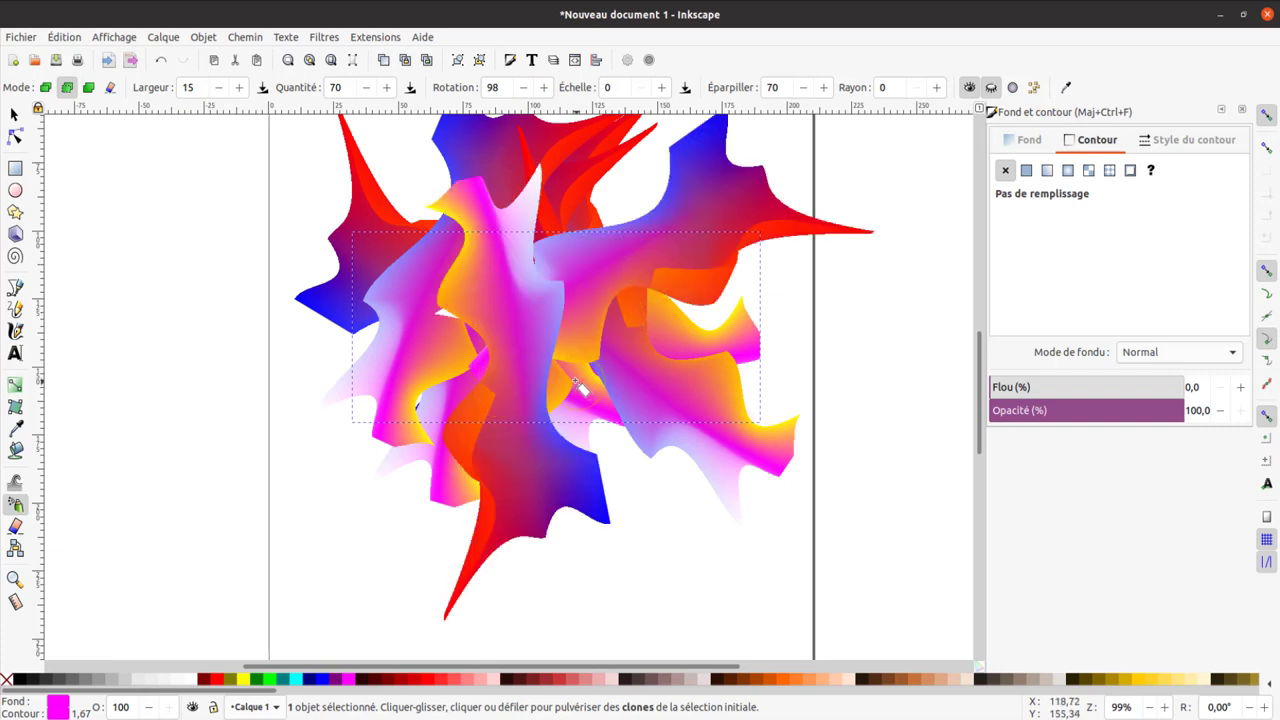
left_click(425, 198)
left_click(625, 437)
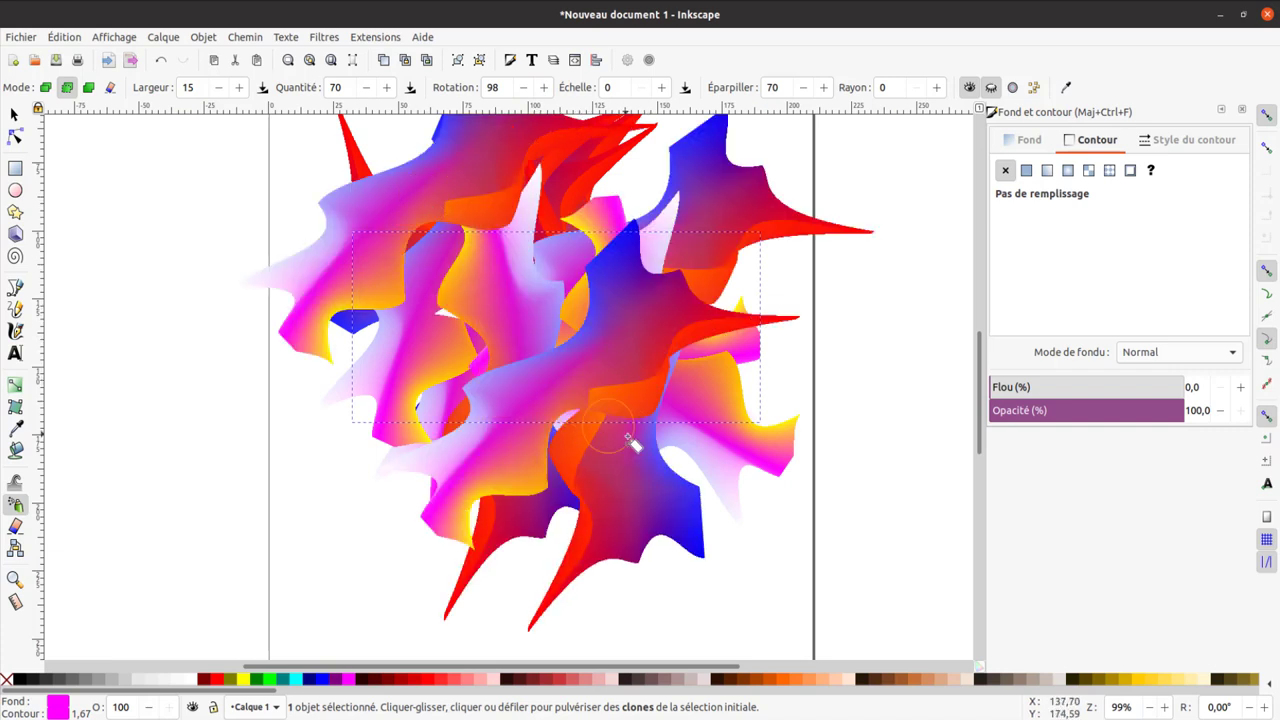
key("minus")
key("minus")
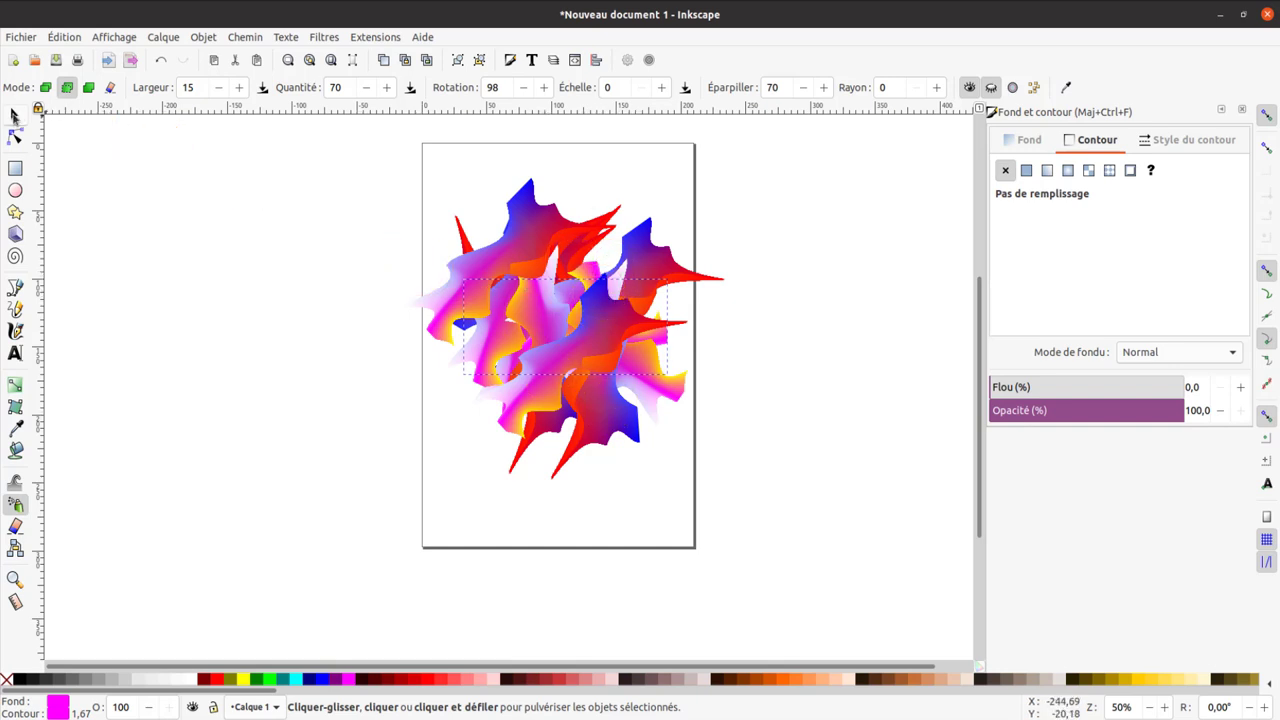
Select the nine cluster shapes, try Chemin > Union, and undo it.
left_click(14, 115)
left_click_drag(368, 180, 790, 512)
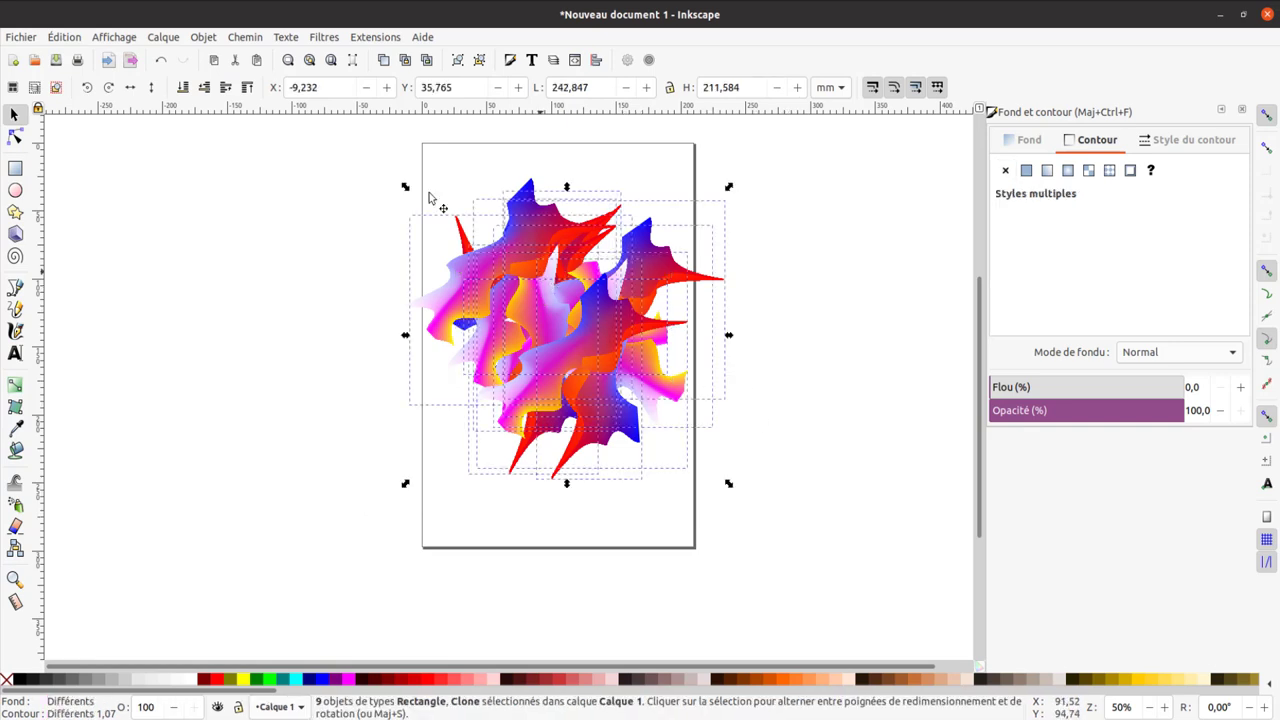
left_click(245, 37)
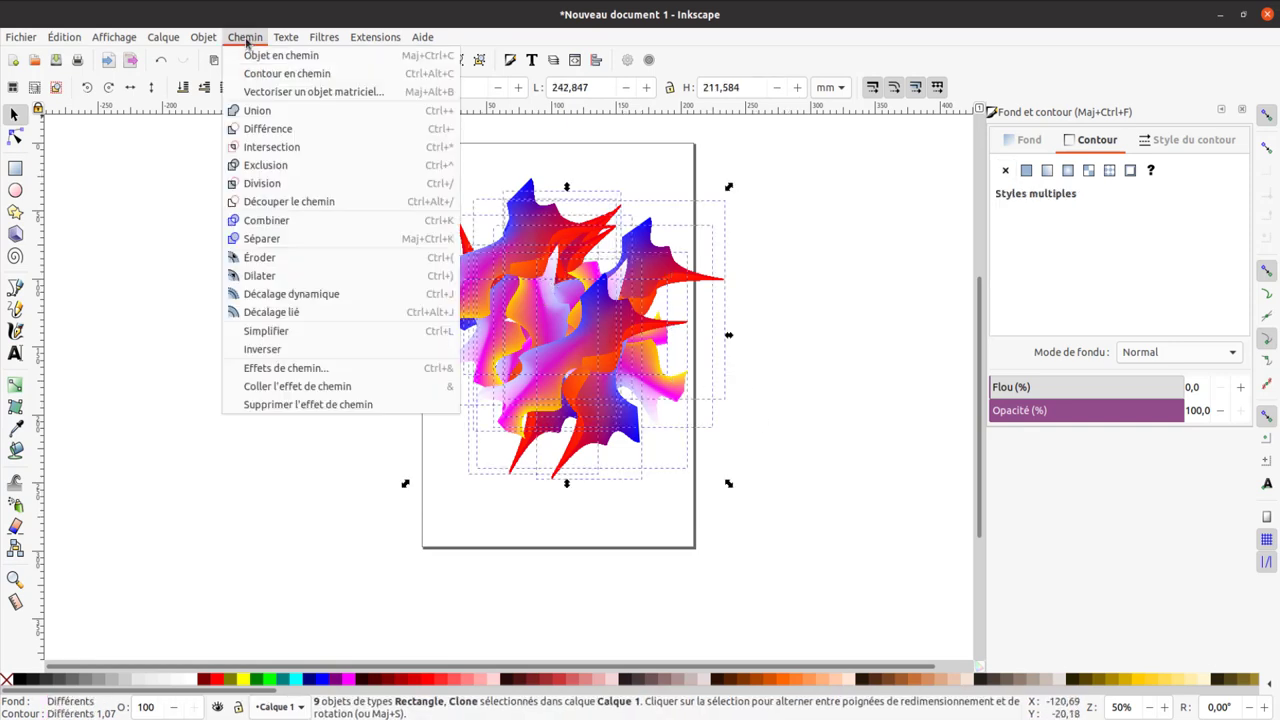
left_click(262, 112)
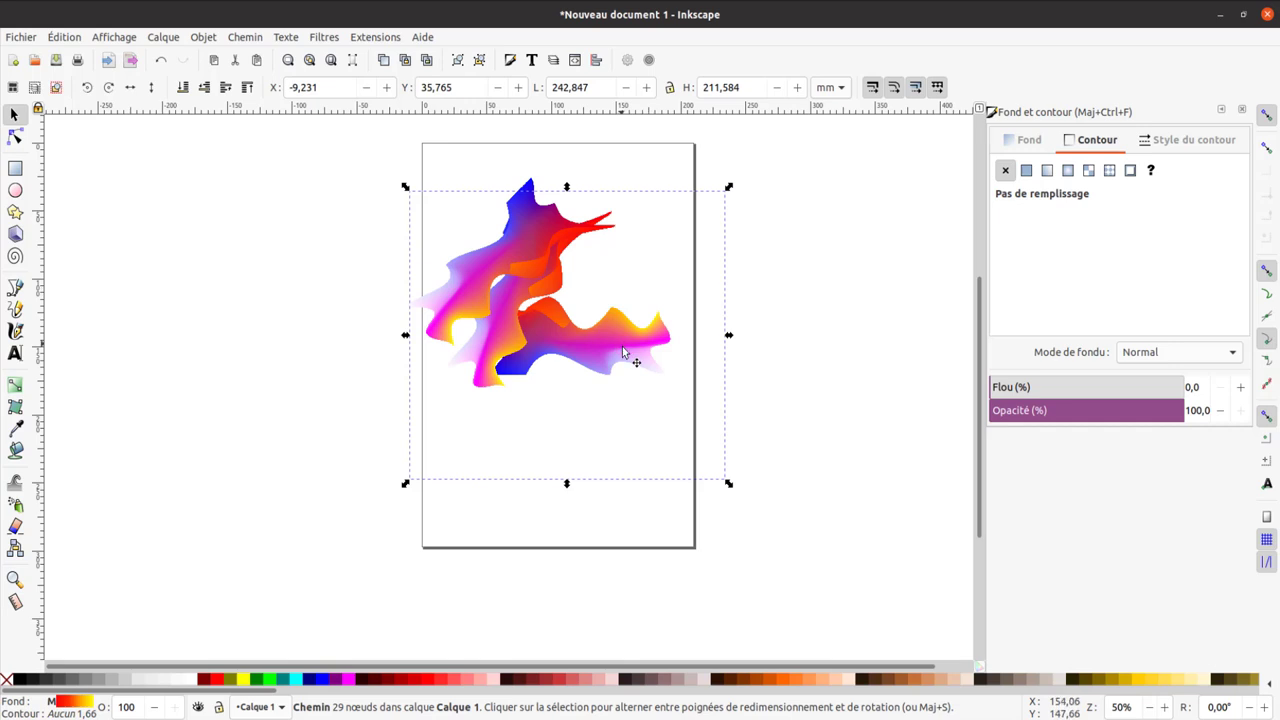
key("ctrl+z")
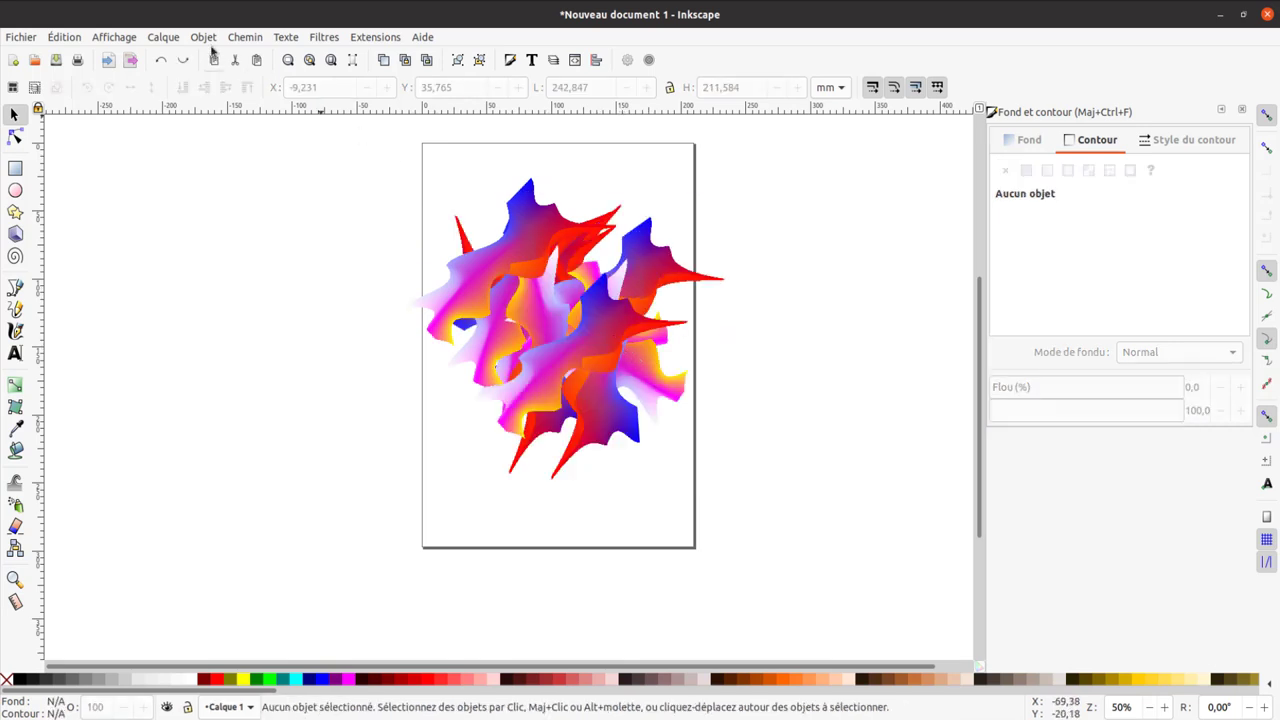
Select all ten shapes and group them with Objet > Grouper.
left_click(203, 37)
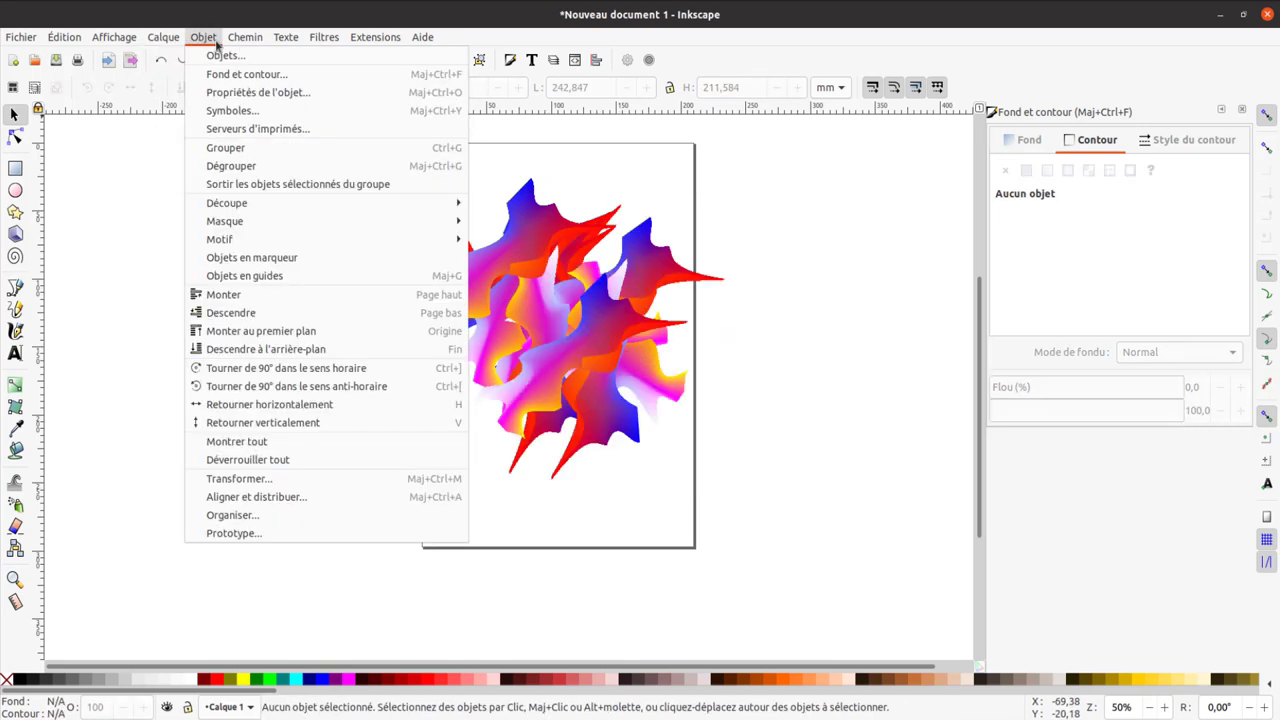
left_click(225, 150)
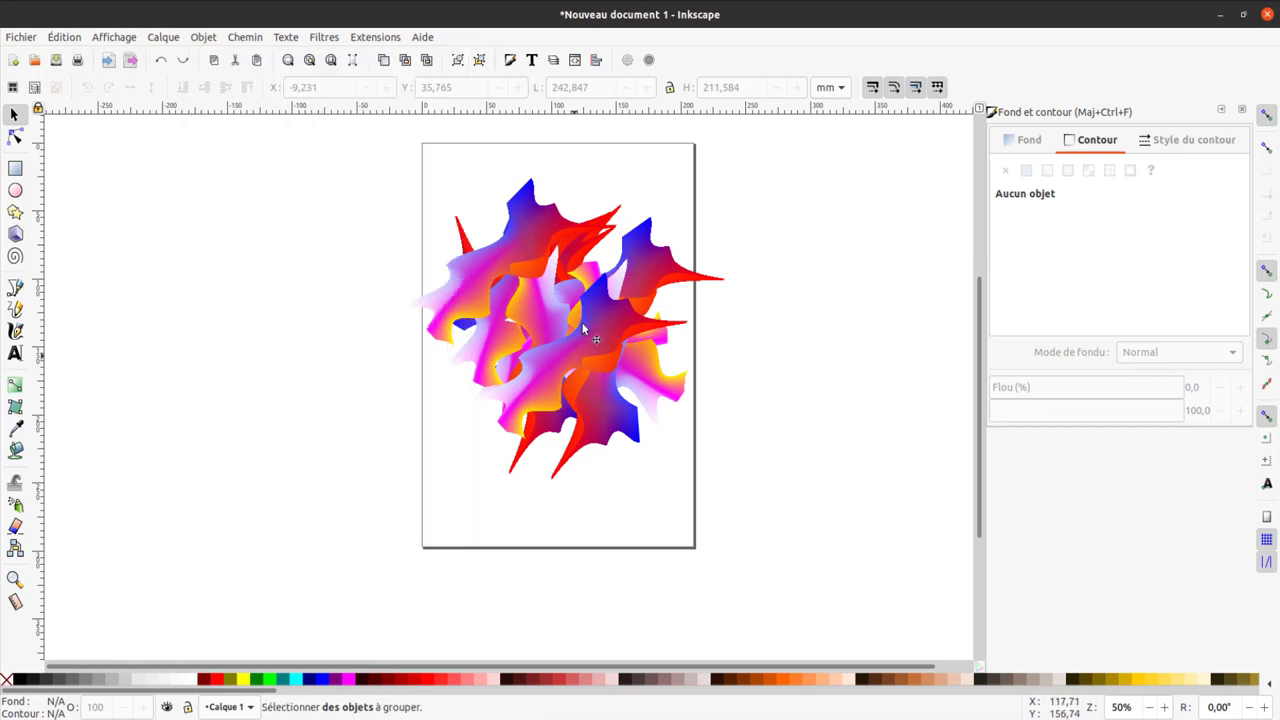
left_click(555, 314)
mouse_move(333, 158)
left_mouse_down()
mouse_move(693, 520)
mouse_move(806, 549)
left_mouse_up()
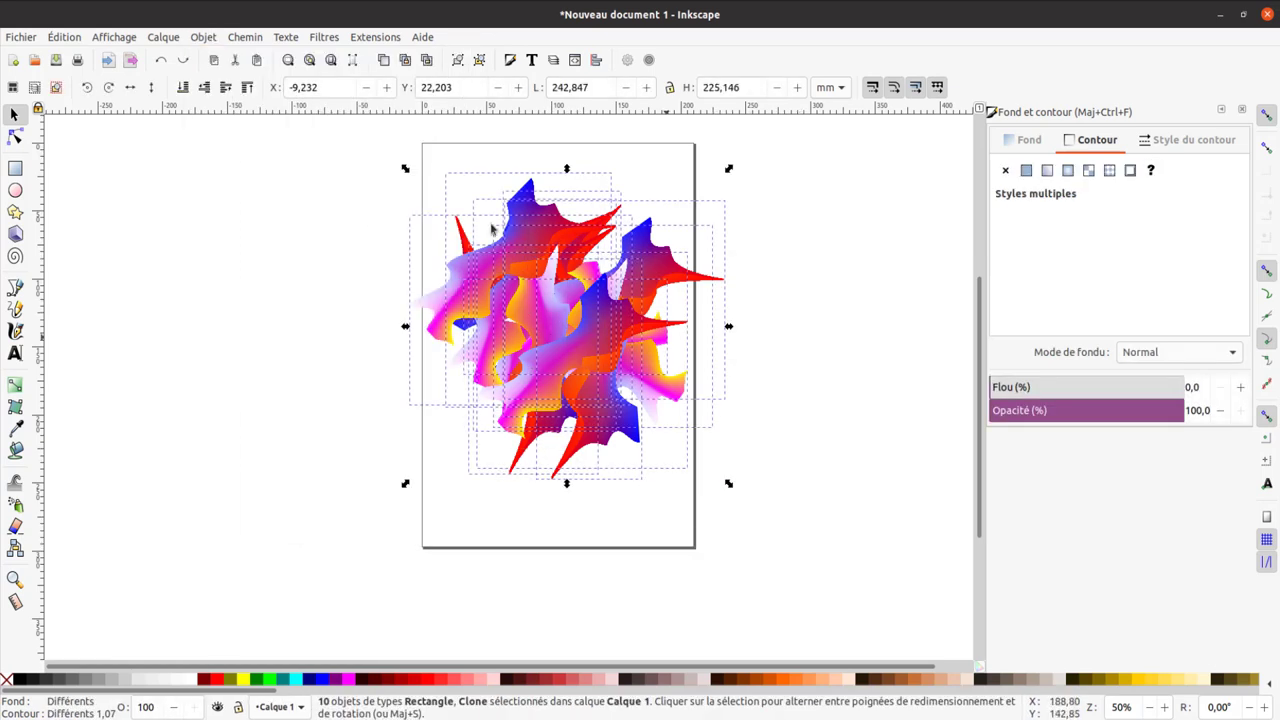
left_click(206, 37)
left_click(220, 149)
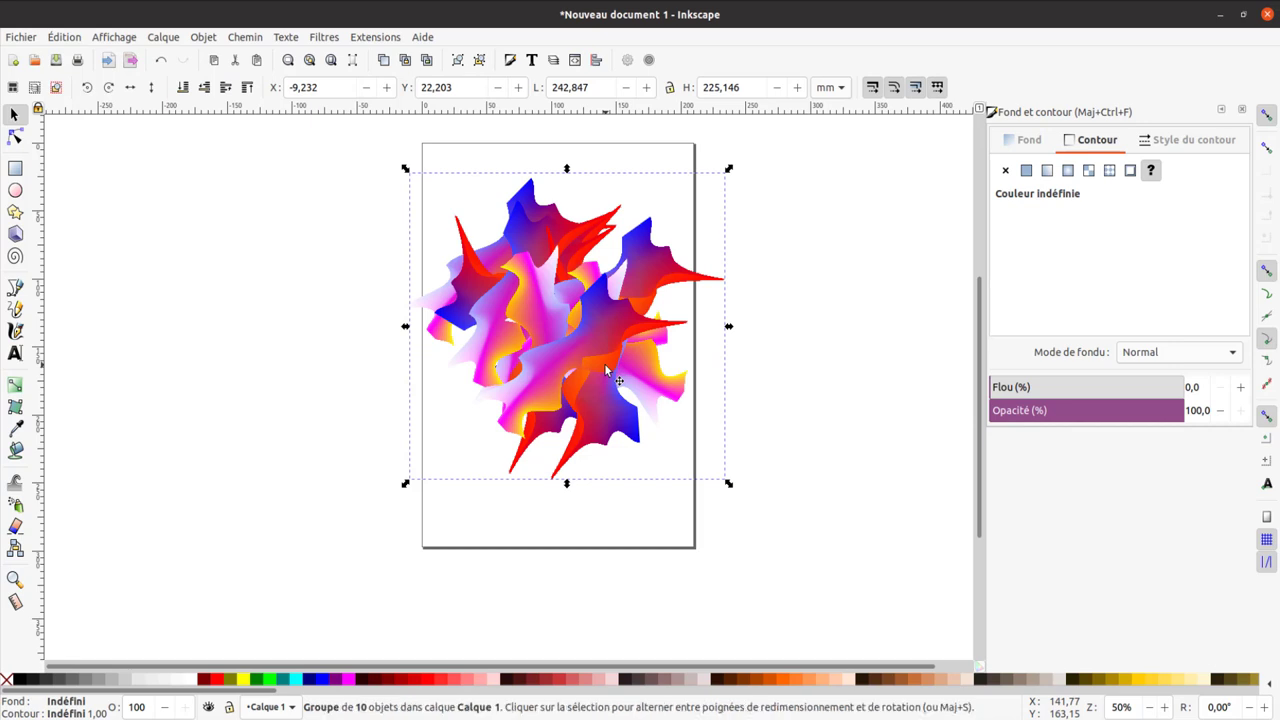
Try a black fill and a leftward move on the group, undo both, and open Fichier.
left_click(19, 679)
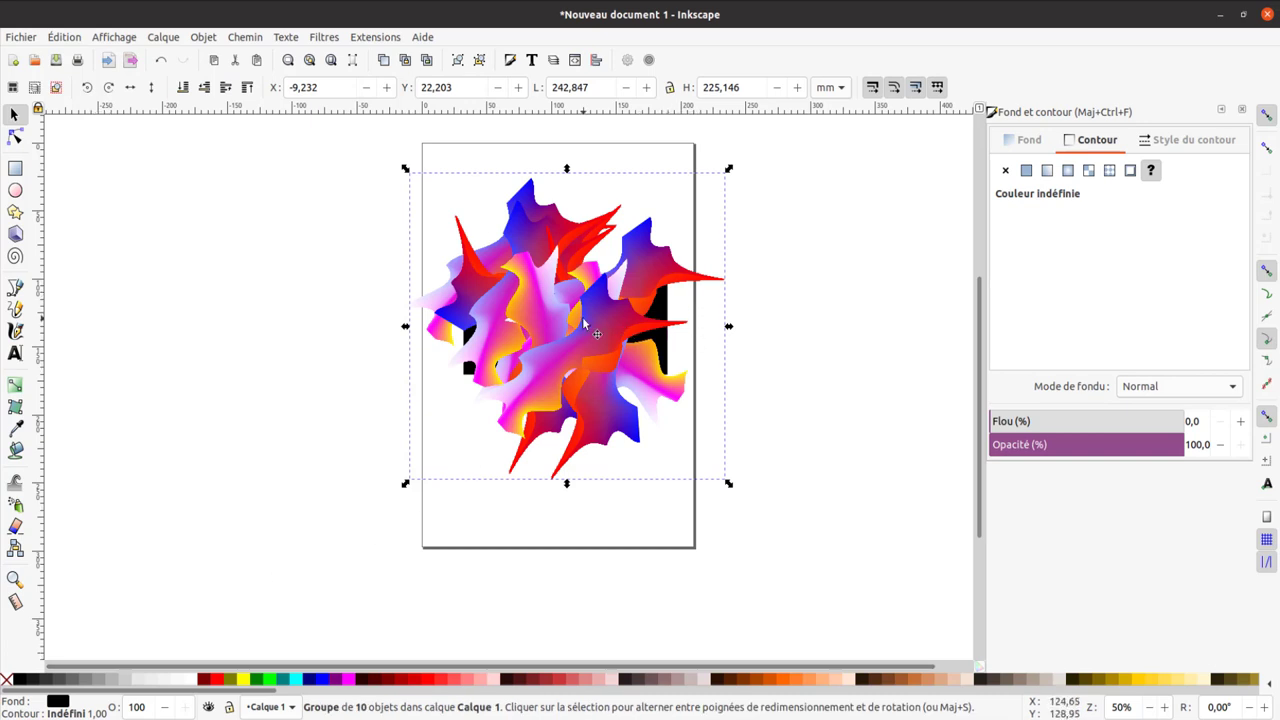
left_click_drag(505, 342, 302, 355)
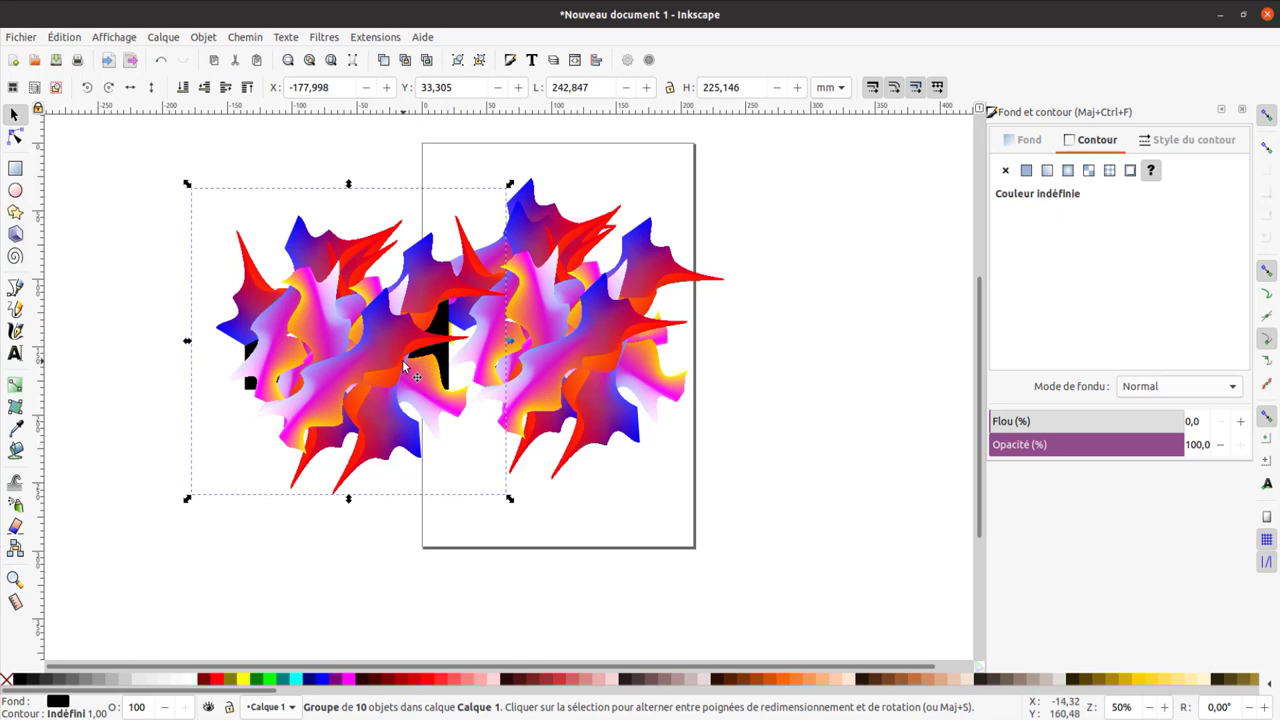
key("ctrl+z")
key("ctrl+z")
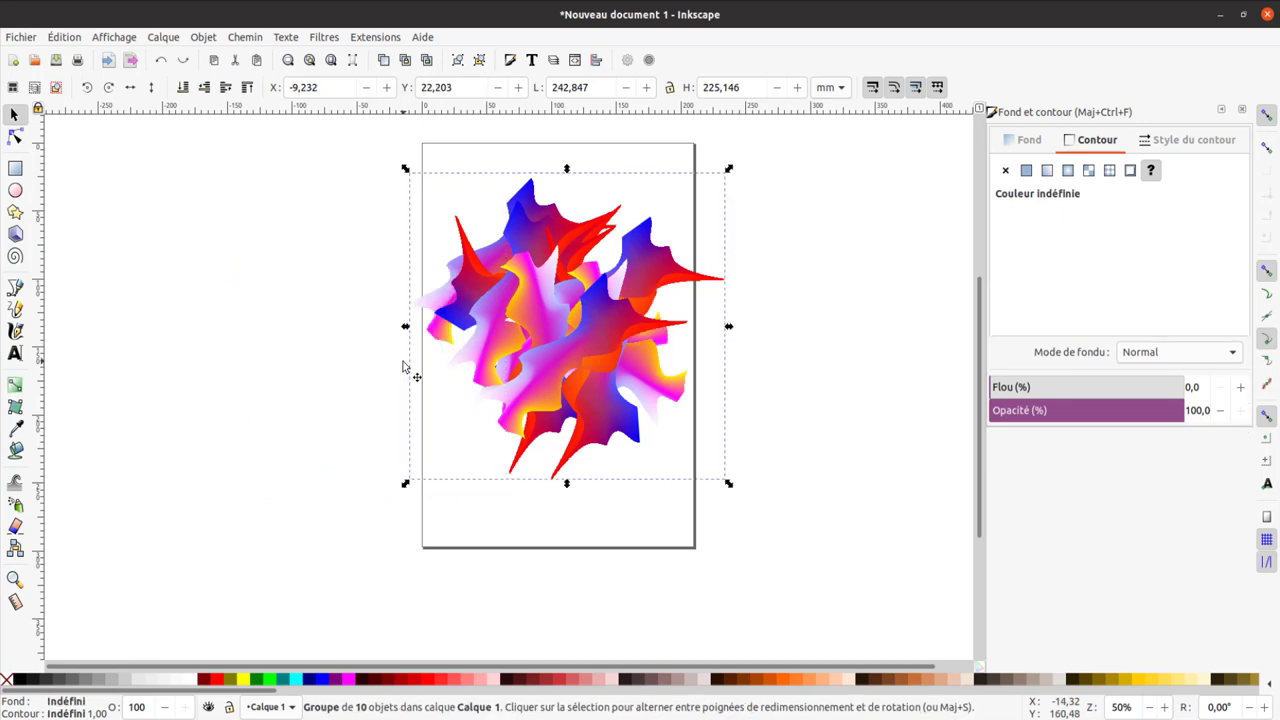
left_click(30, 38)
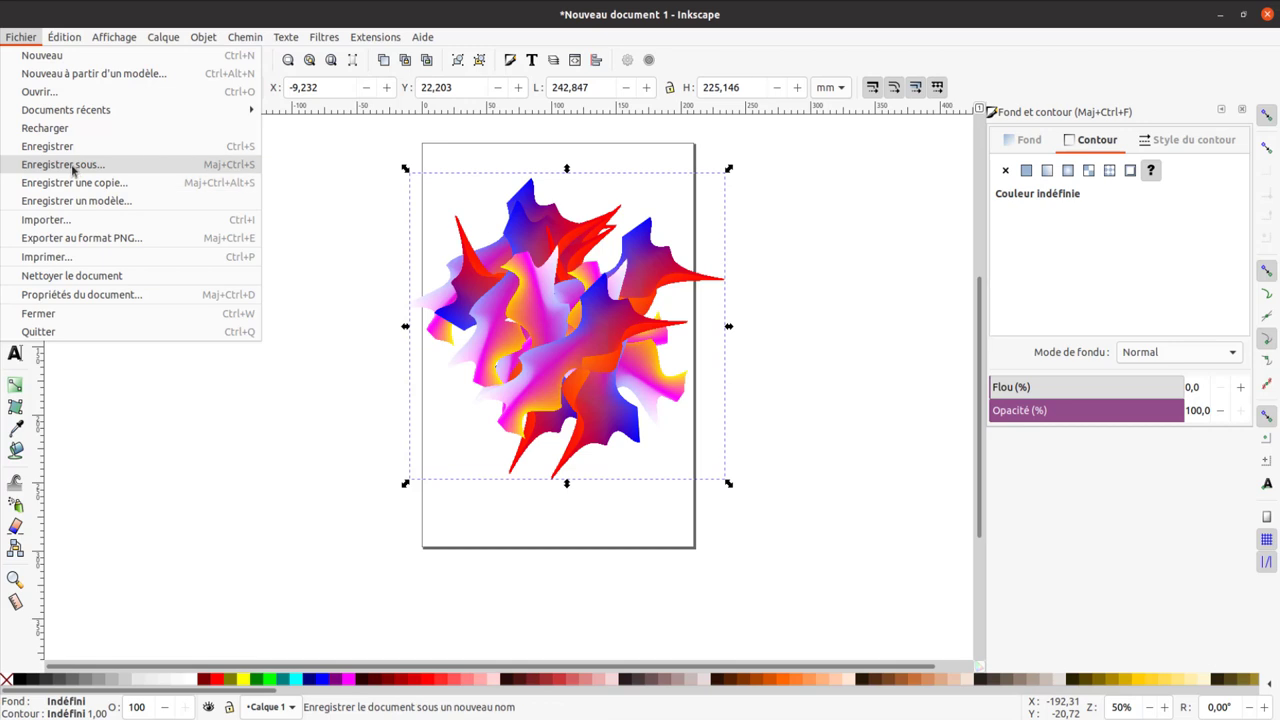
Export the selected group as g11817.png at 918 × 851 pixels, 96 dpi.
left_click(78, 238)
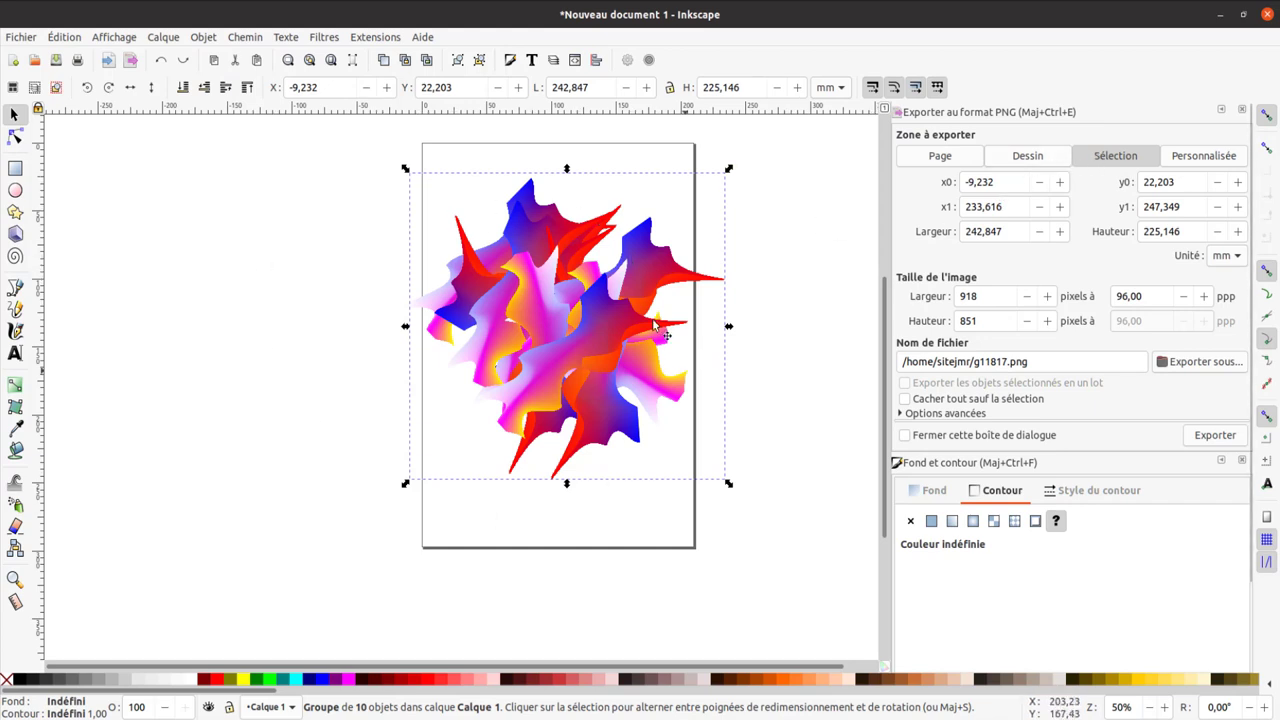
left_click(1037, 361)
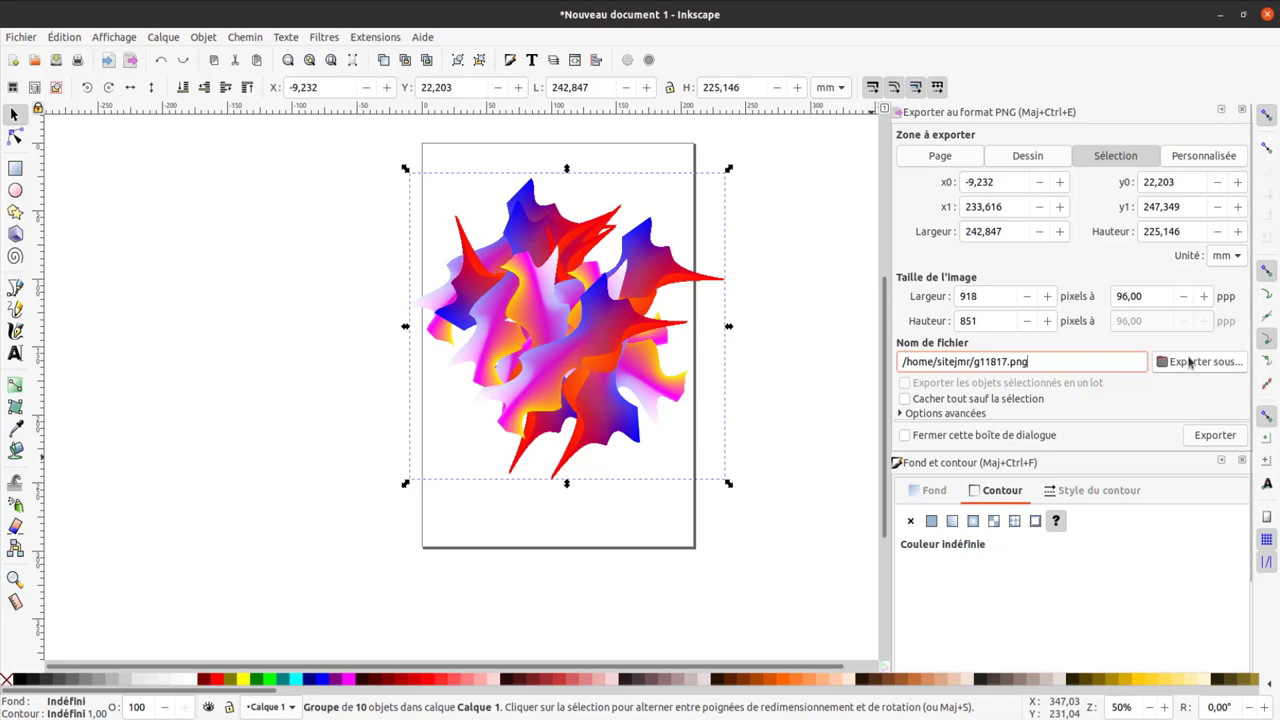
left_click(1216, 437)
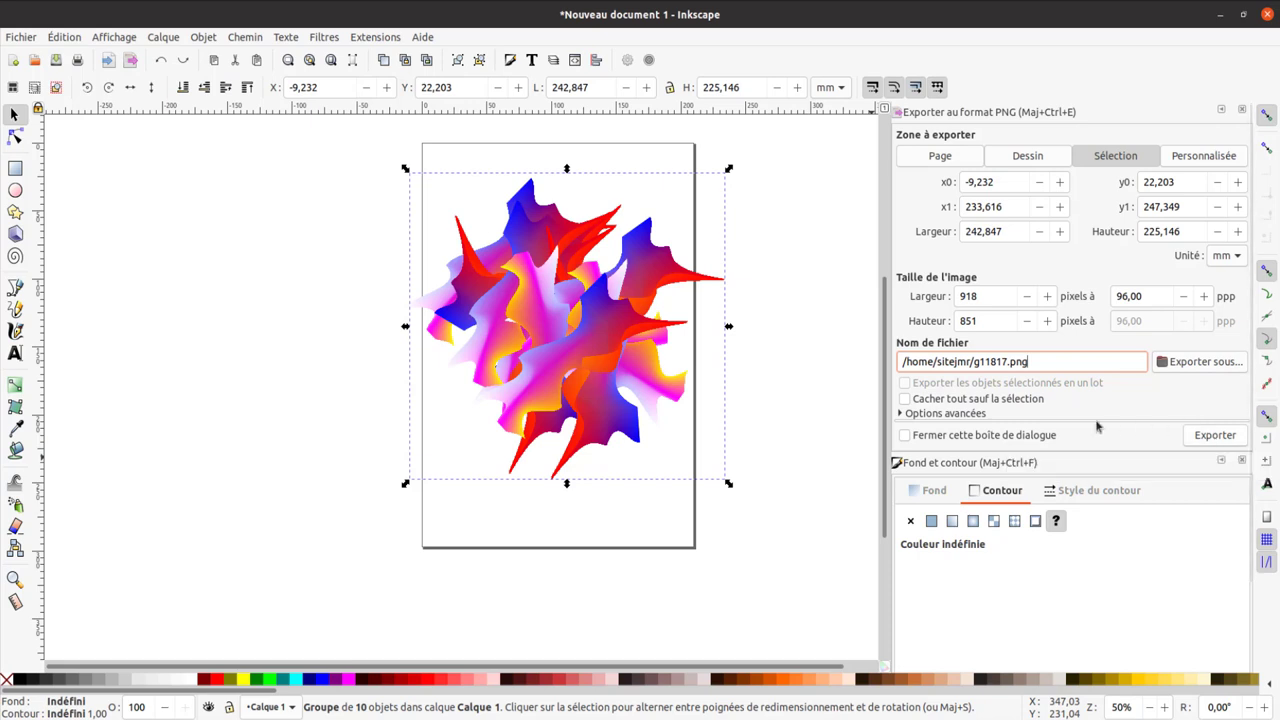